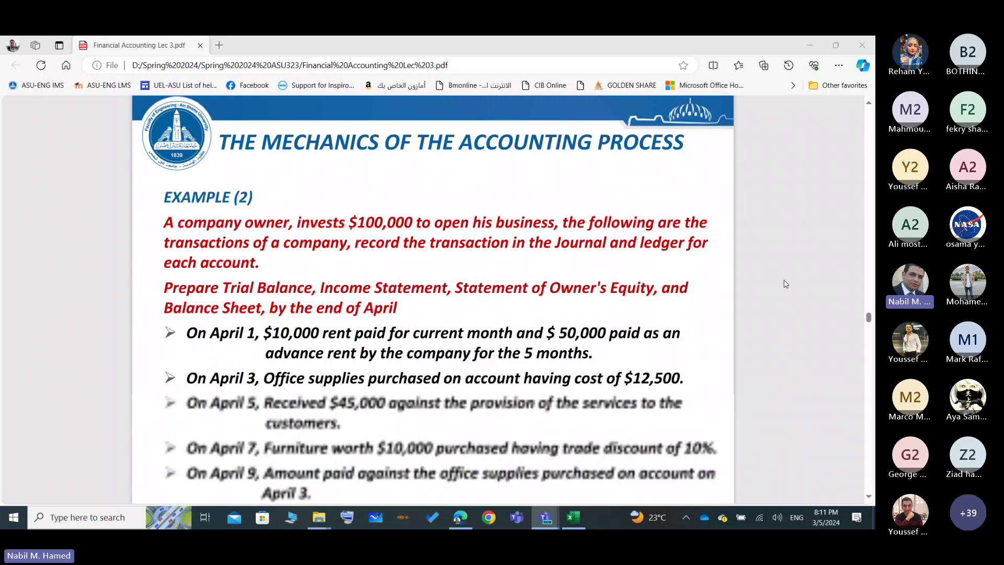
- Switch to the Example 2 Solution workbook in Excel and extend the Example (2) text box on the Journal sheet down to about row 37
{"action": "key", "text": "alt+Tab"}
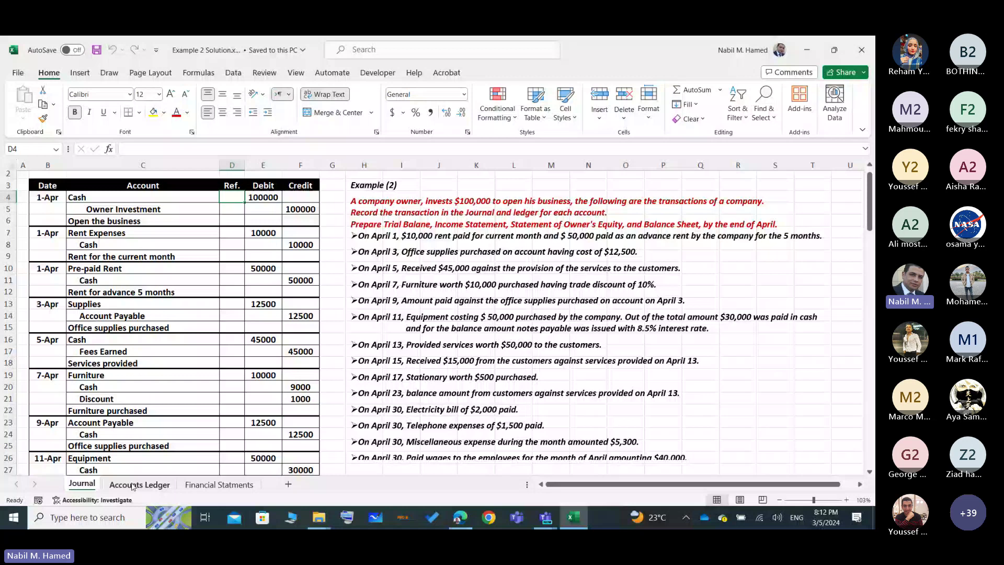
{"action": "scroll", "coordinate": [731, 365], "scroll_direction": "down", "scroll_amount": 1}
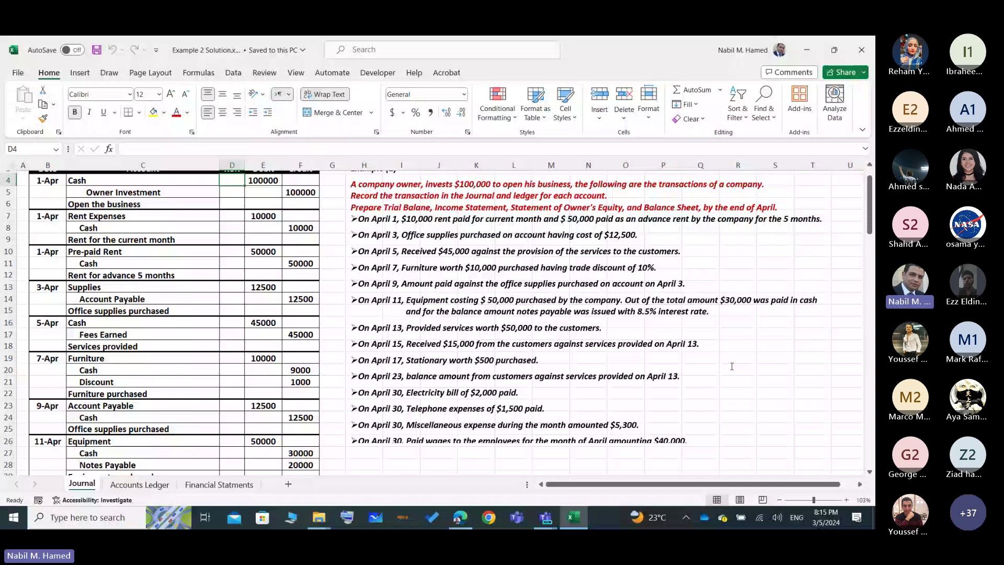
{"action": "scroll", "coordinate": [731, 366], "scroll_direction": "down", "scroll_amount": 1}
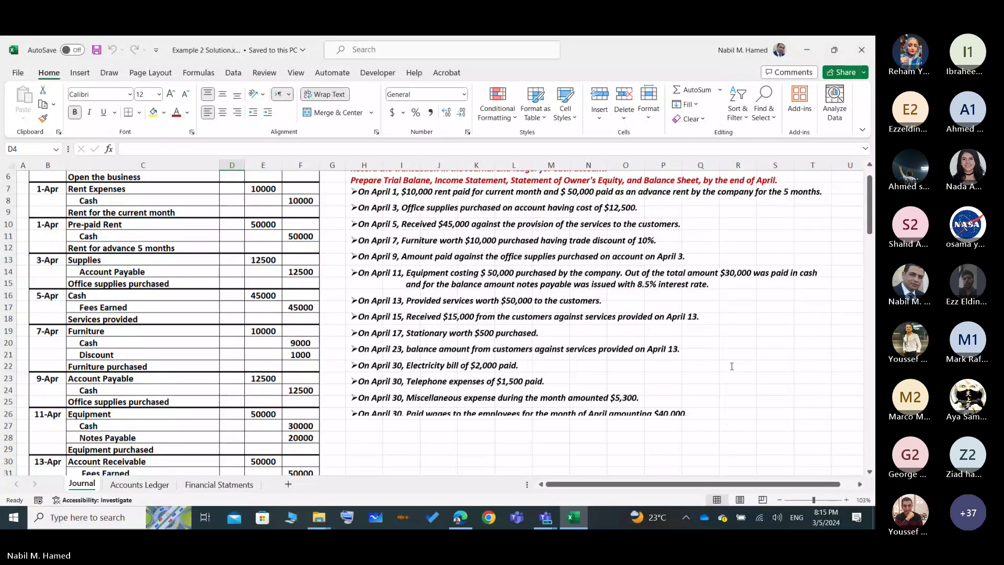
{"action": "scroll", "coordinate": [731, 366], "scroll_direction": "down", "scroll_amount": 4}
{"action": "left_click", "coordinate": [589, 366]}
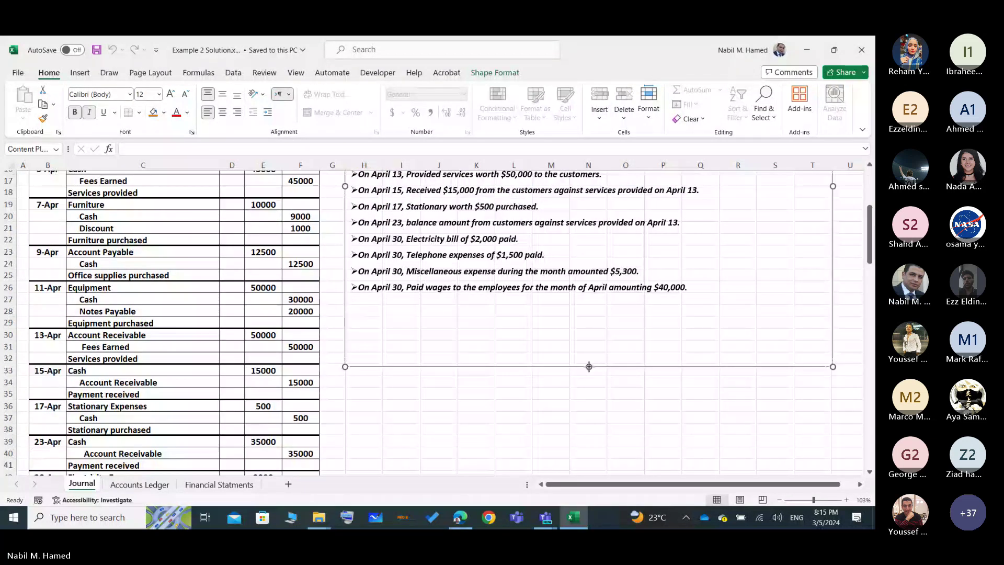
{"action": "left_click_drag", "start_coordinate": [590, 367], "coordinate": [589, 426]}
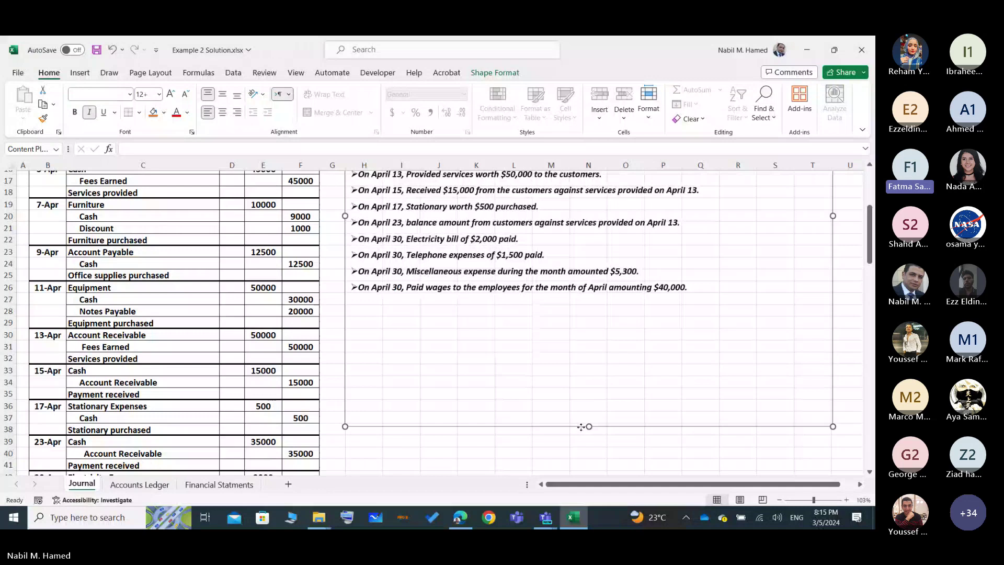
{"action": "left_click", "coordinate": [482, 469]}
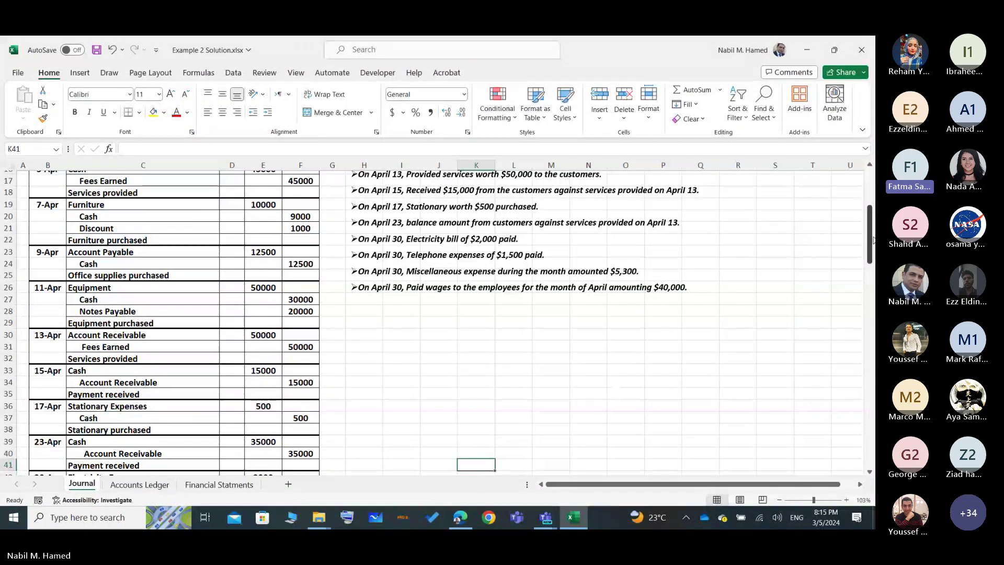
{"action": "left_click_drag", "start_coordinate": [873, 240], "coordinate": [874, 211]}
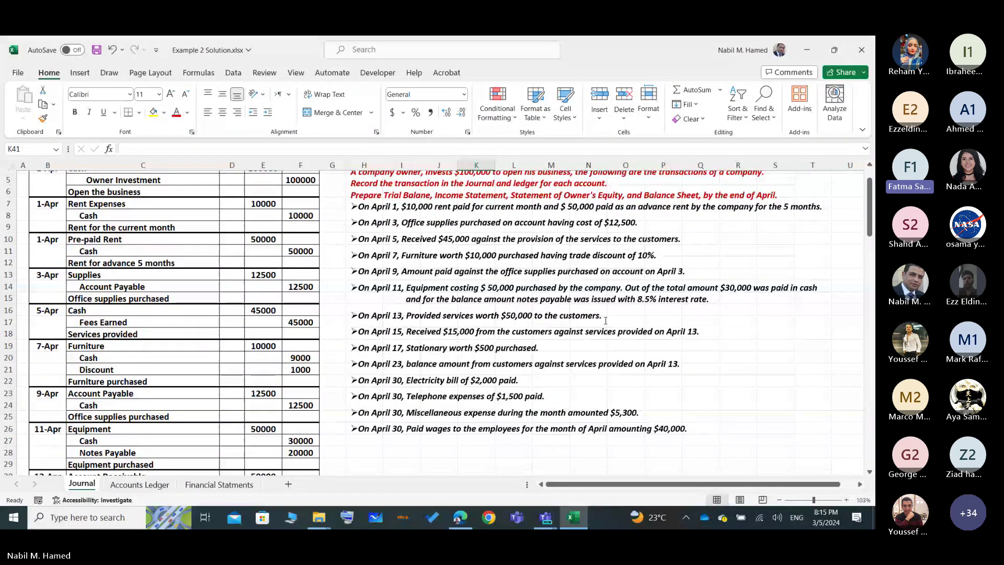
- Check the Financial Accounting meeting window in Teams, minimize it, and return to the start of the Journal sheet
{"action": "mouse_move", "coordinate": [545, 517]}
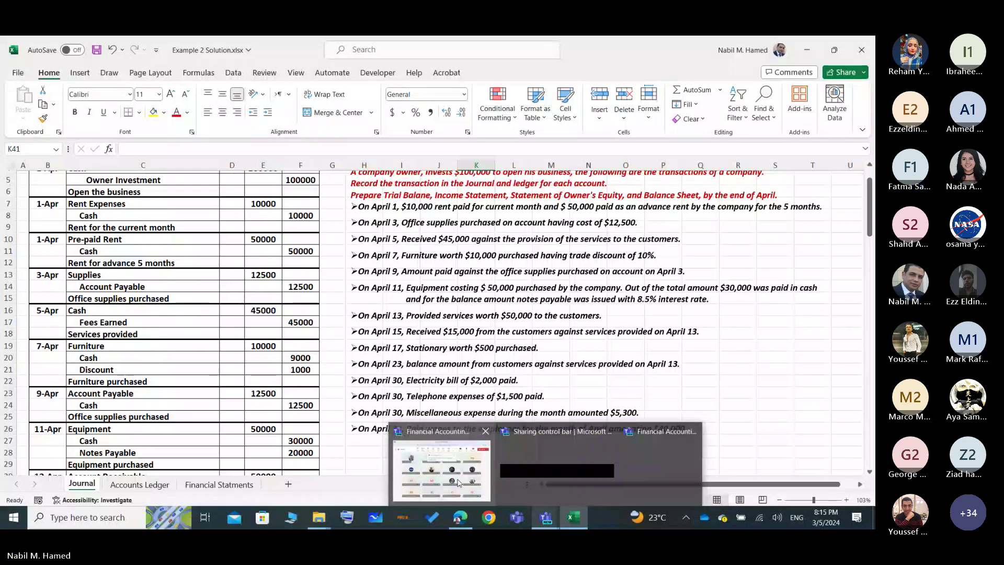
{"action": "left_click", "coordinate": [458, 482]}
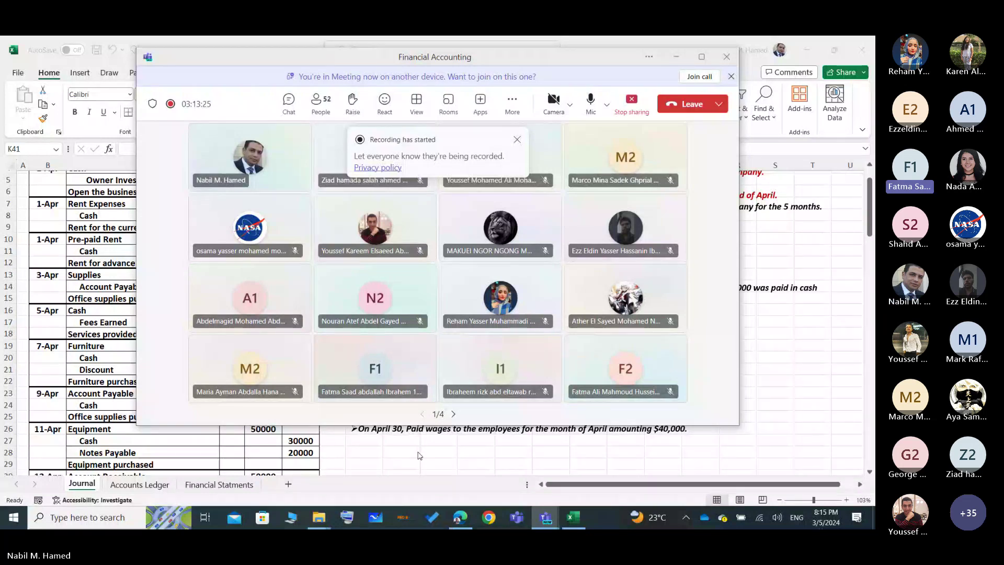
{"action": "left_click", "coordinate": [678, 58]}
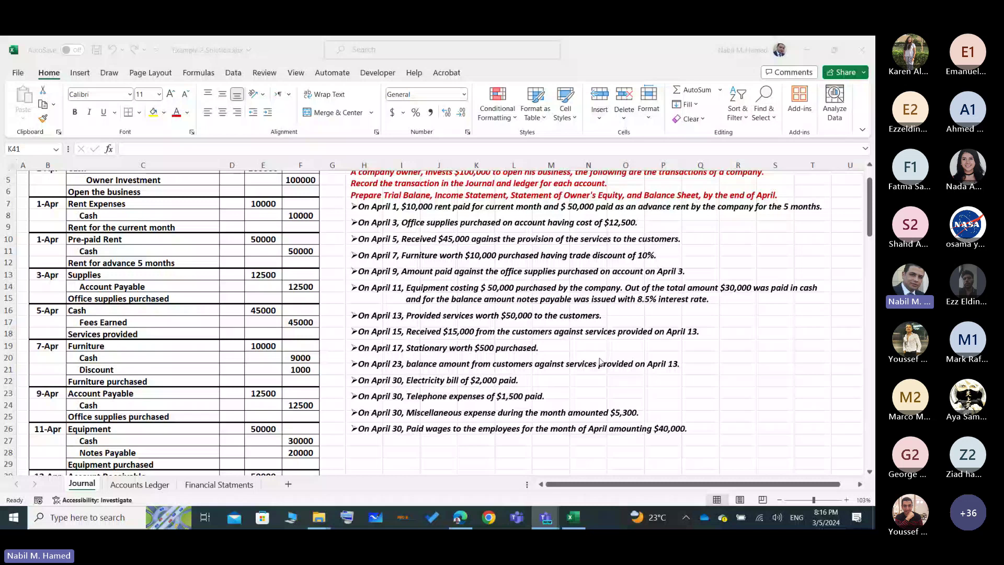
{"action": "left_click", "coordinate": [867, 206]}
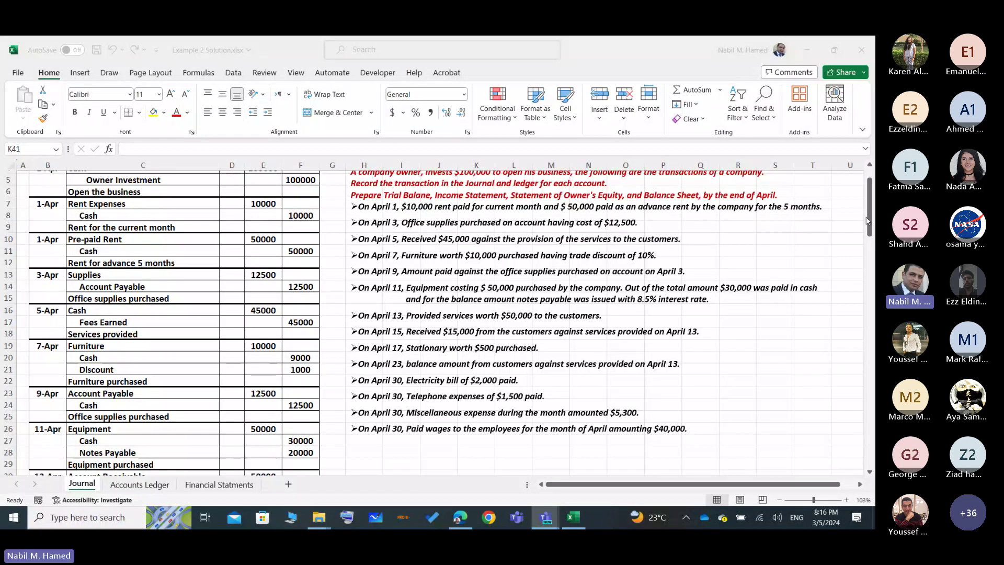
{"action": "left_click_drag", "start_coordinate": [866, 220], "coordinate": [868, 213]}
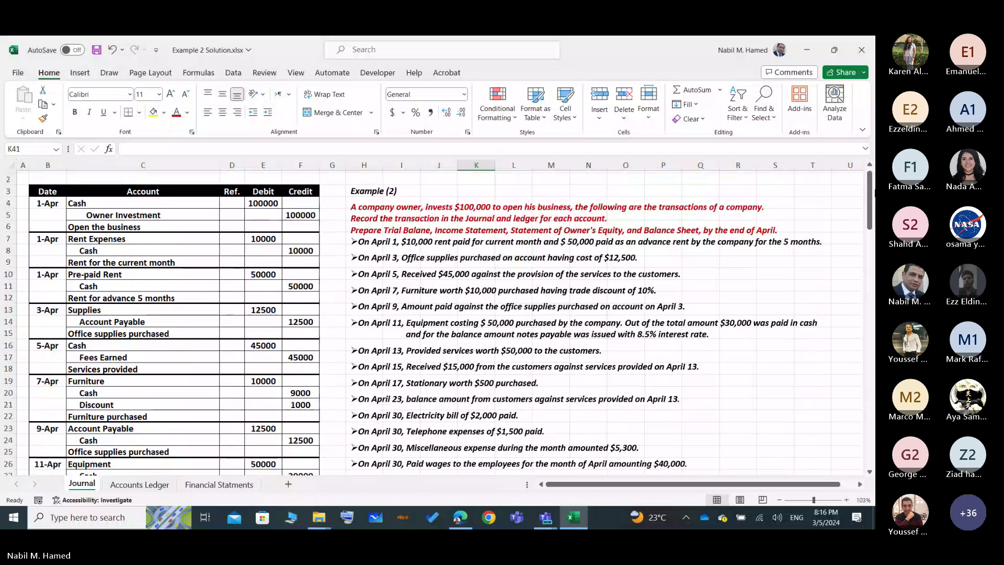
- View the Accounts Ledger sheet, then go back to the start of the Journal sheet
{"action": "left_click", "coordinate": [139, 484]}
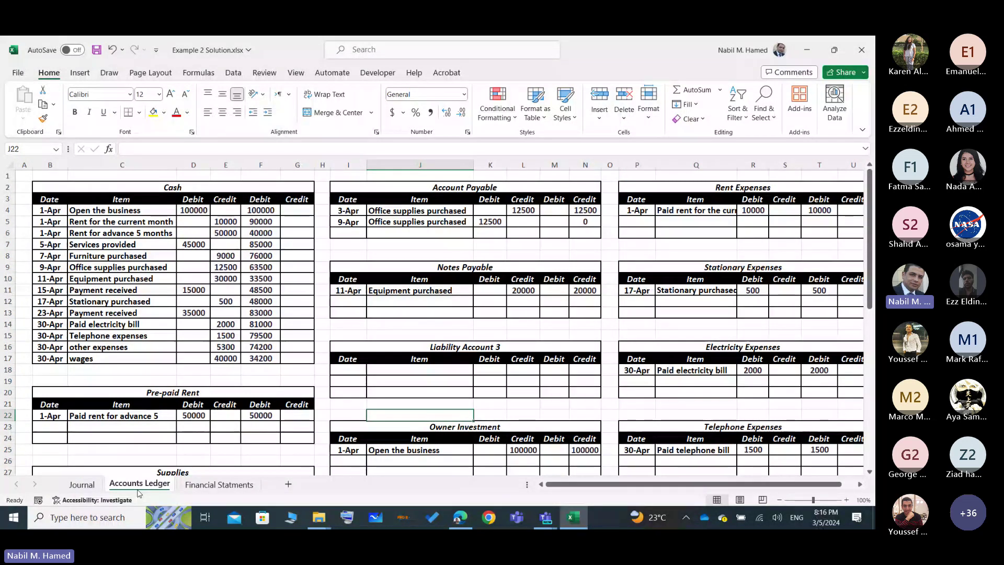
{"action": "left_click", "coordinate": [83, 486]}
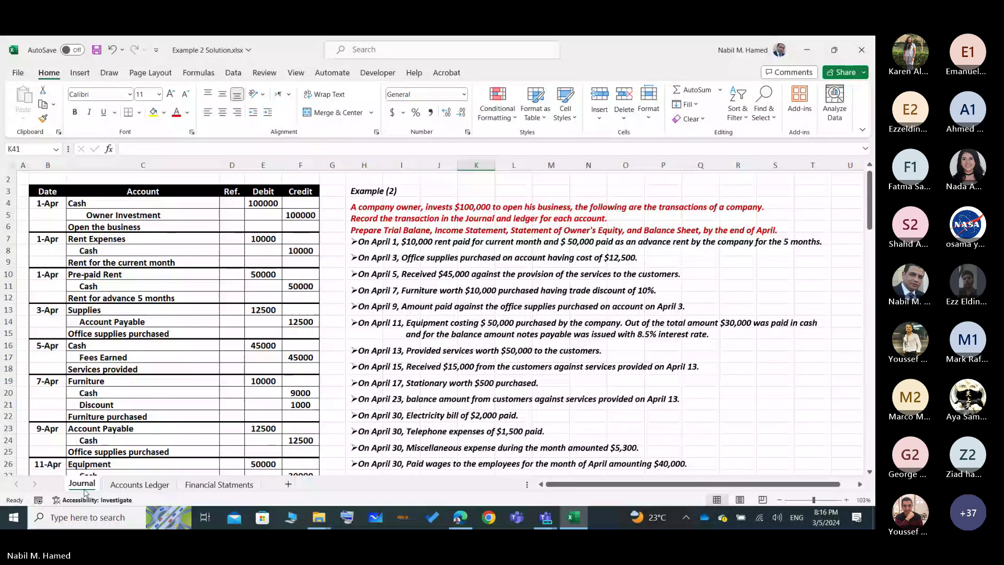
{"action": "left_click_drag", "start_coordinate": [872, 197], "coordinate": [872, 195]}
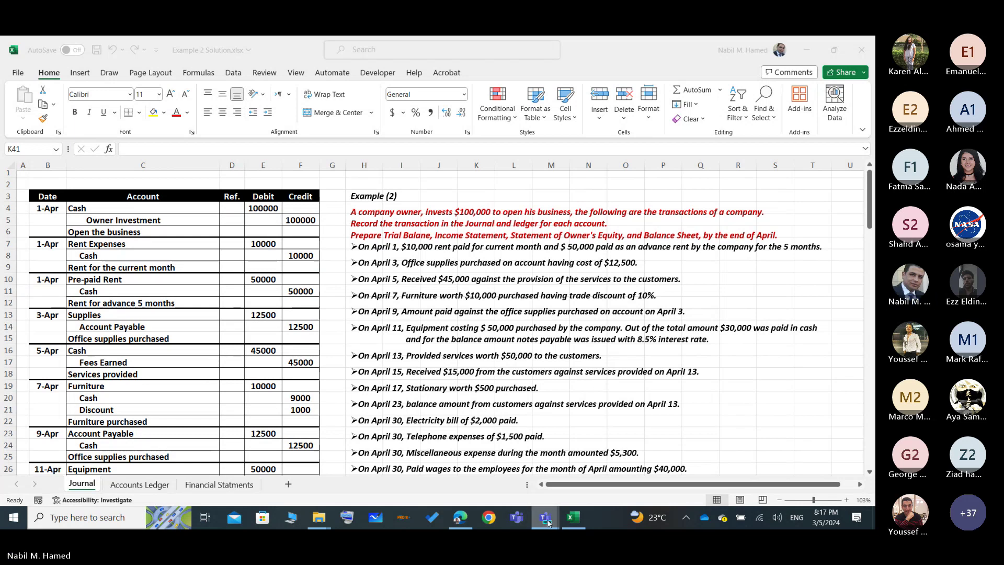
- Bring up the Financial Accounting meeting in Teams to check the microphone control, and minimize the window again
{"action": "mouse_move", "coordinate": [547, 523]}
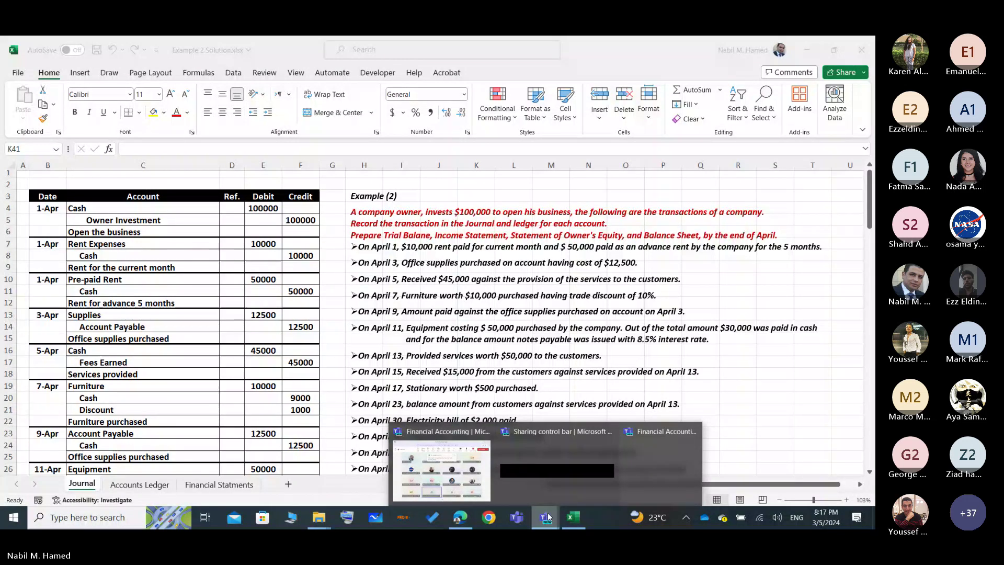
{"action": "left_click", "coordinate": [441, 469]}
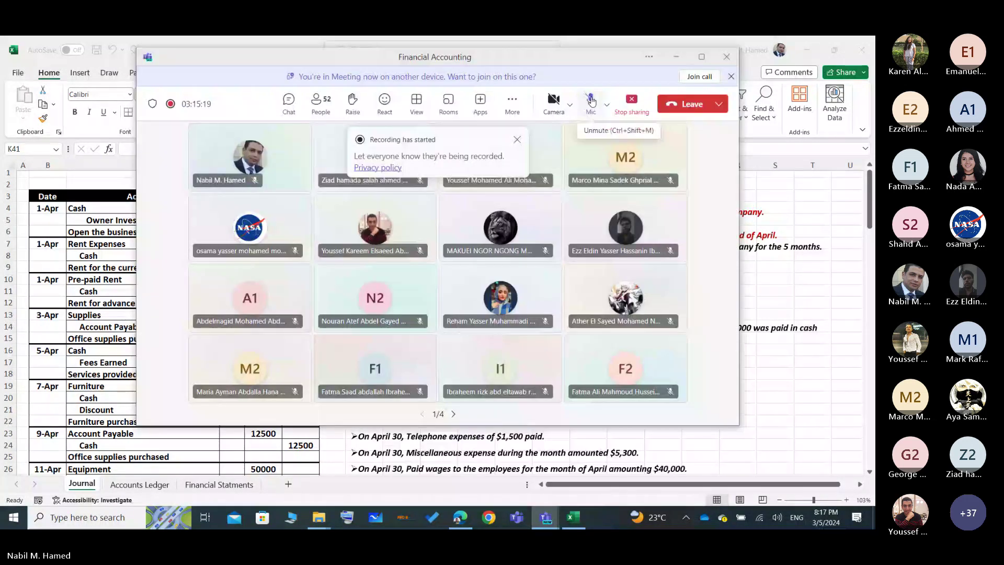
{"action": "left_click", "coordinate": [678, 57]}
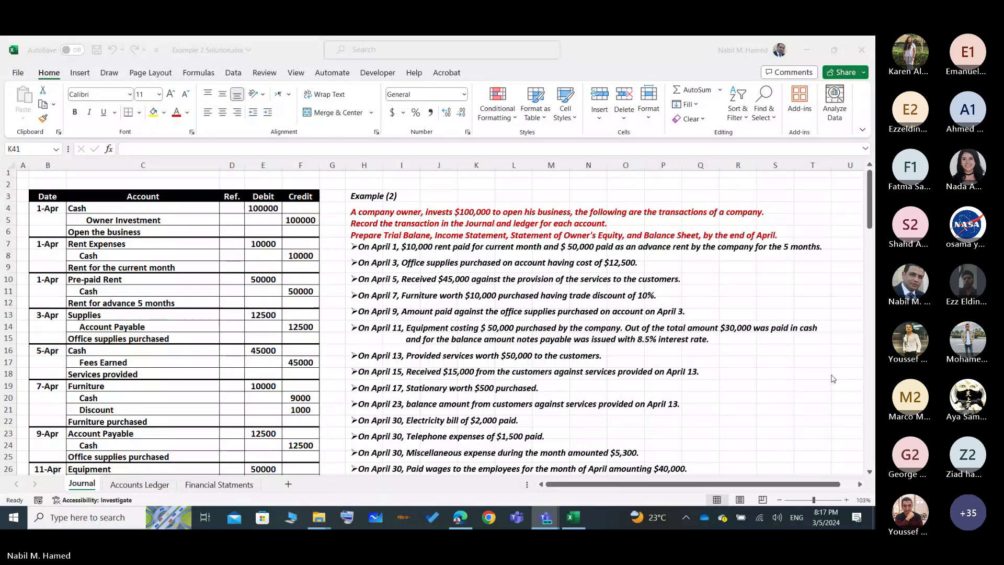
- Review the Example (2) transaction list against all journal entries from April 1 to the April 30 wages payment
{"action": "scroll", "coordinate": [833, 378], "scroll_direction": "down", "scroll_amount": 1}
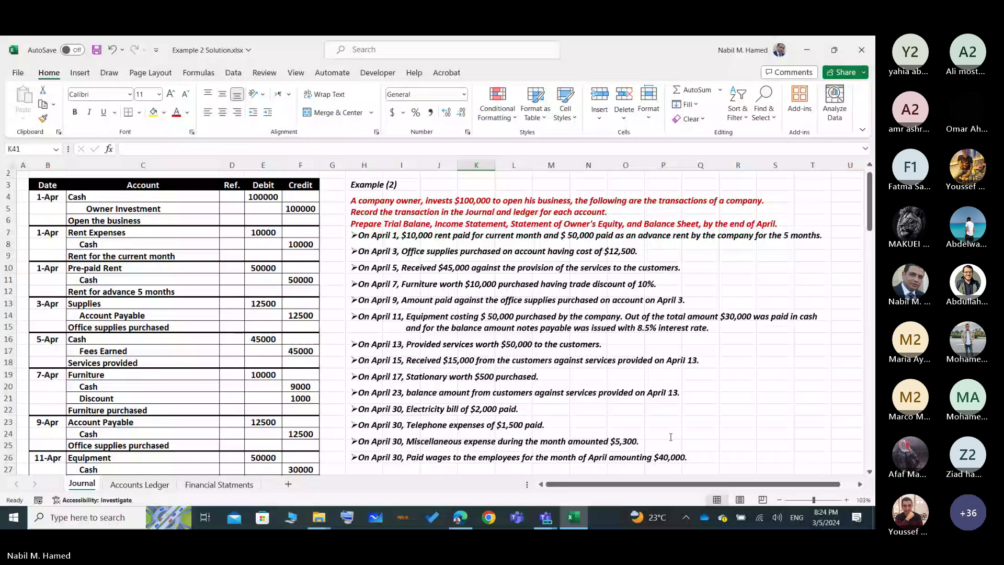
{"action": "left_click", "coordinate": [671, 436]}
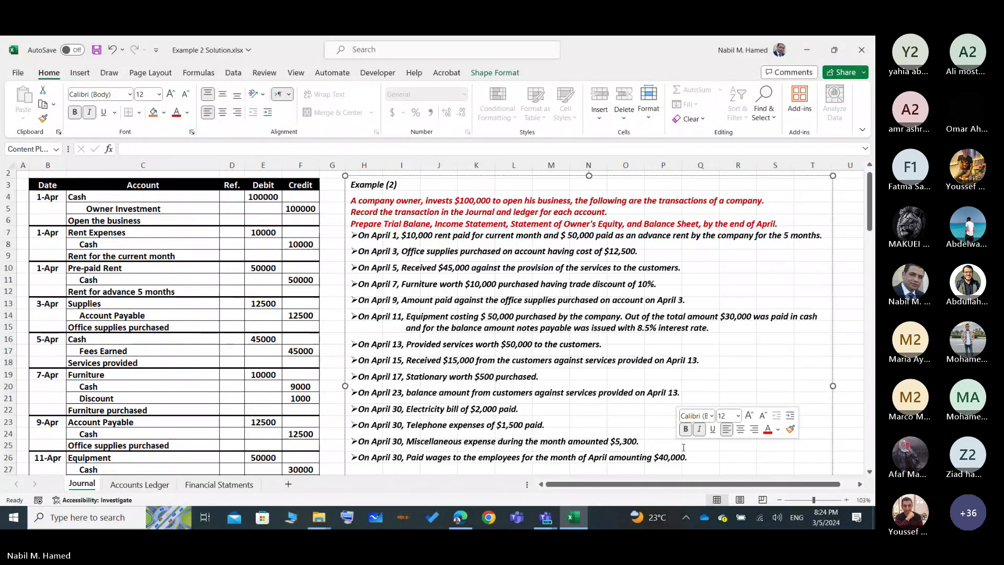
{"action": "scroll", "coordinate": [683, 448], "scroll_direction": "down", "scroll_amount": 5}
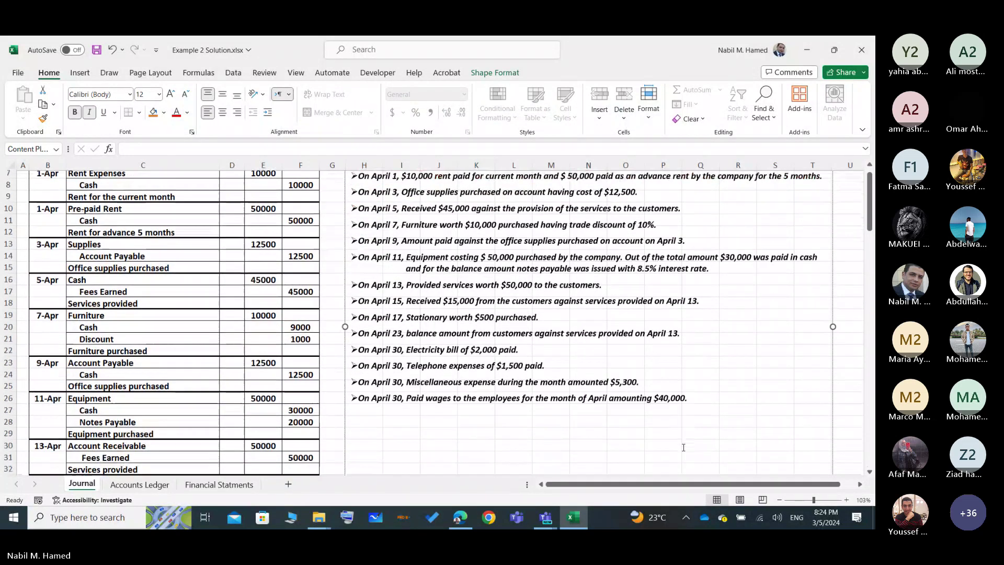
{"action": "scroll", "coordinate": [683, 447], "scroll_direction": "down", "scroll_amount": 7}
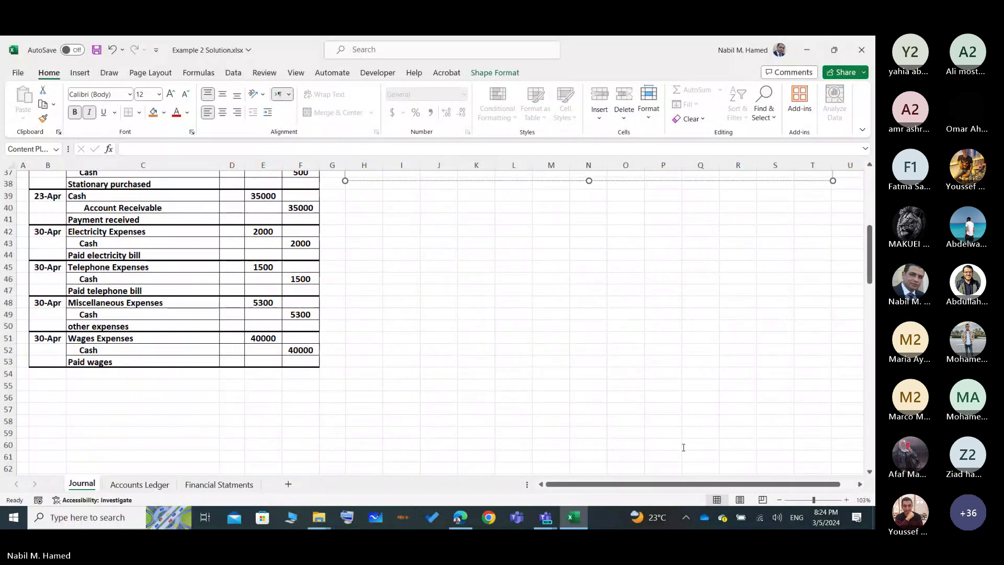
{"action": "scroll", "coordinate": [684, 447], "scroll_direction": "up", "scroll_amount": 7}
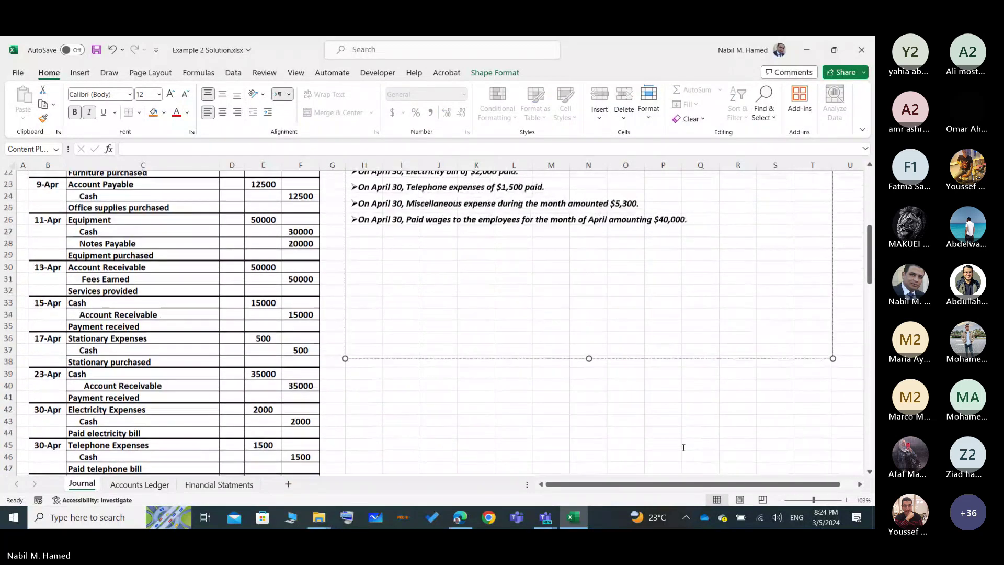
{"action": "scroll", "coordinate": [684, 447], "scroll_direction": "up", "scroll_amount": 1}
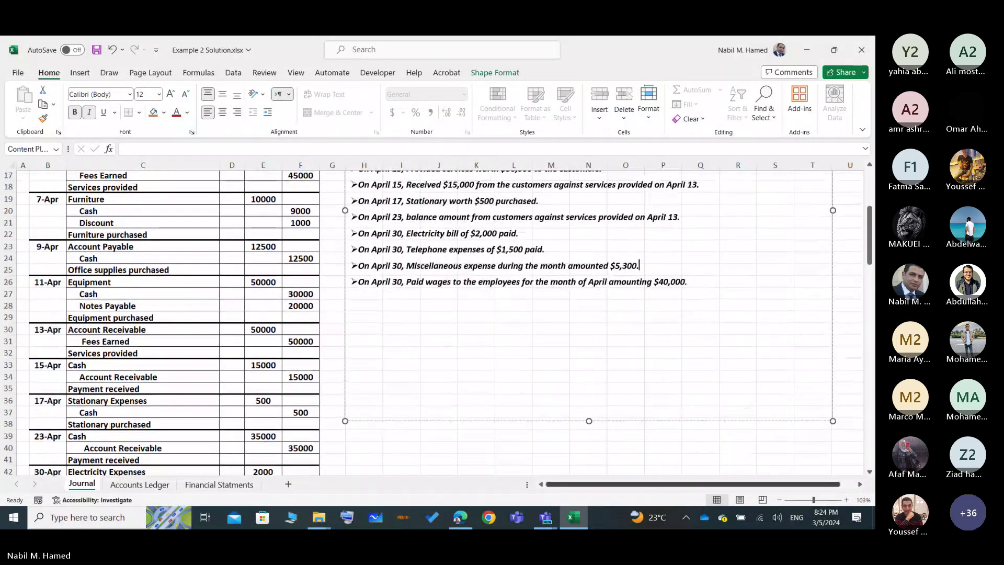
{"action": "left_click", "coordinate": [395, 335]}
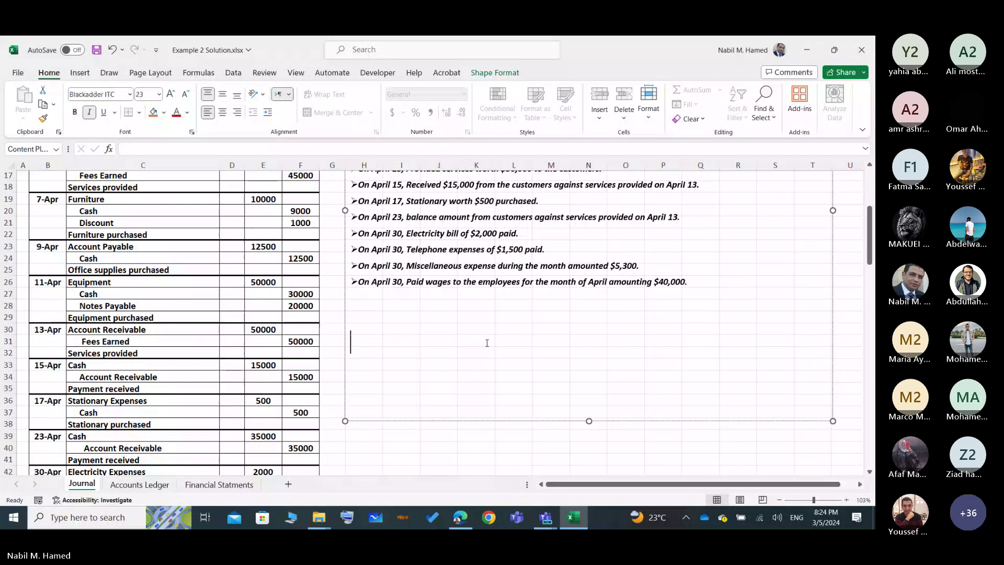
{"action": "left_click", "coordinate": [331, 293]}
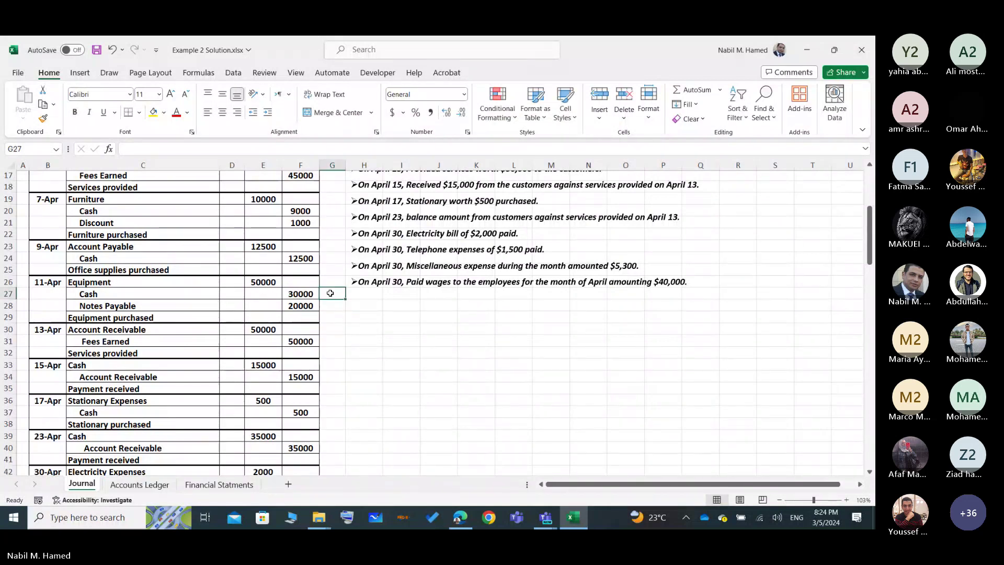
{"action": "scroll", "coordinate": [330, 292], "scroll_direction": "up", "scroll_amount": 3}
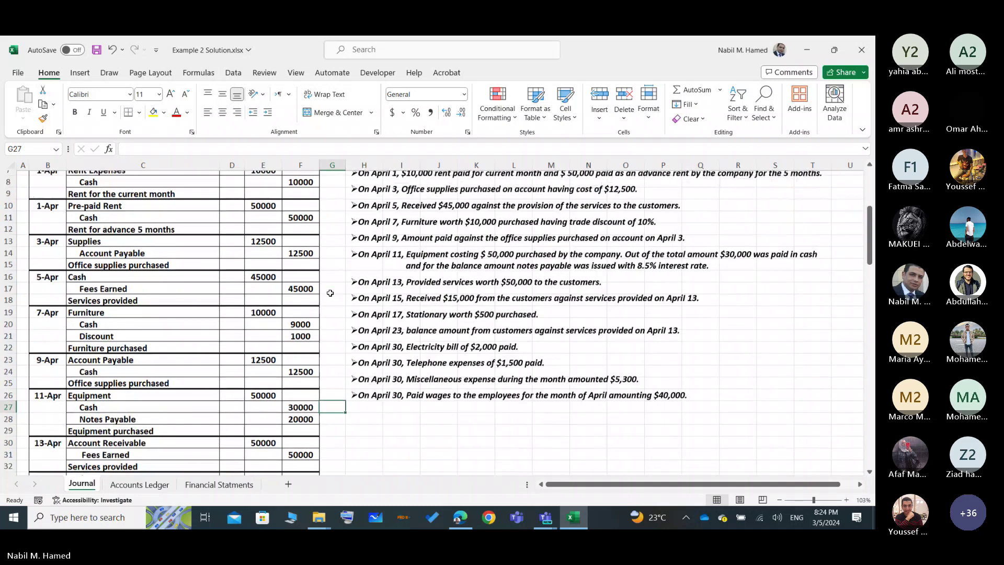
{"action": "scroll", "coordinate": [330, 293], "scroll_direction": "up", "scroll_amount": 2}
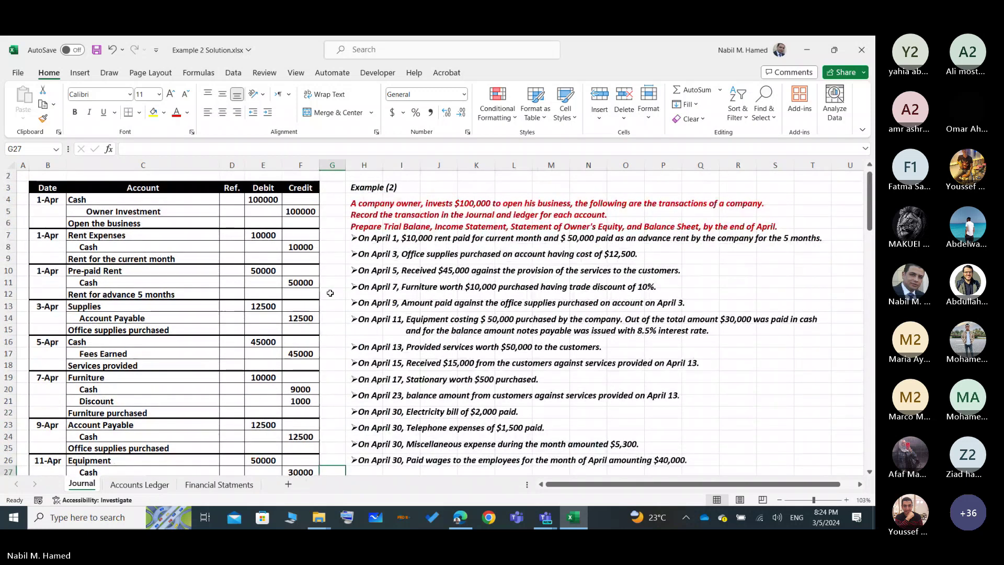
- Examine the journal entries again down to the April 13 to April 30 transactions, including receivables, stationary and expense payments
{"action": "scroll", "coordinate": [330, 292], "scroll_direction": "down", "scroll_amount": 1}
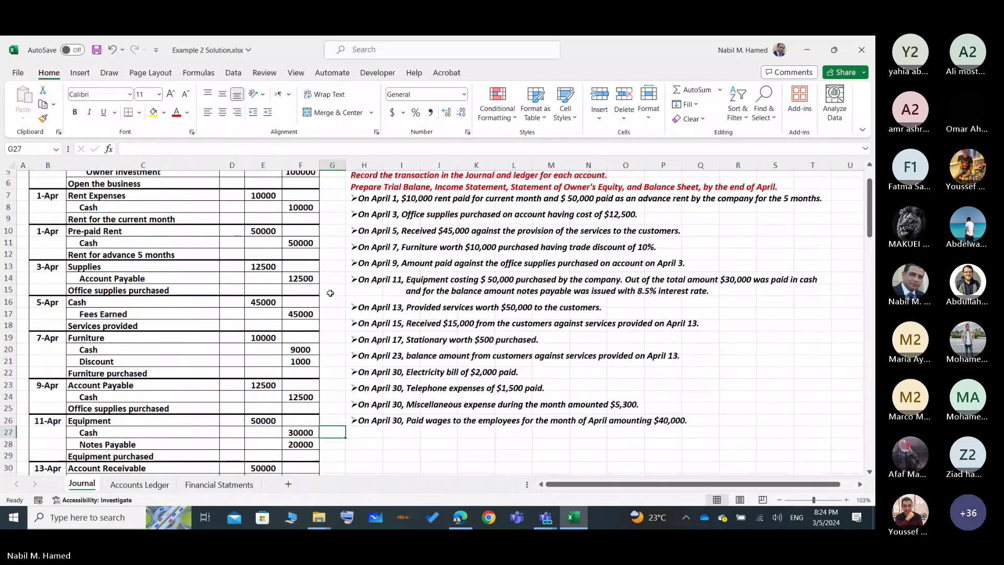
{"action": "scroll", "coordinate": [330, 293], "scroll_direction": "down", "scroll_amount": 1}
{"action": "scroll", "coordinate": [330, 293], "scroll_direction": "down", "scroll_amount": 1}
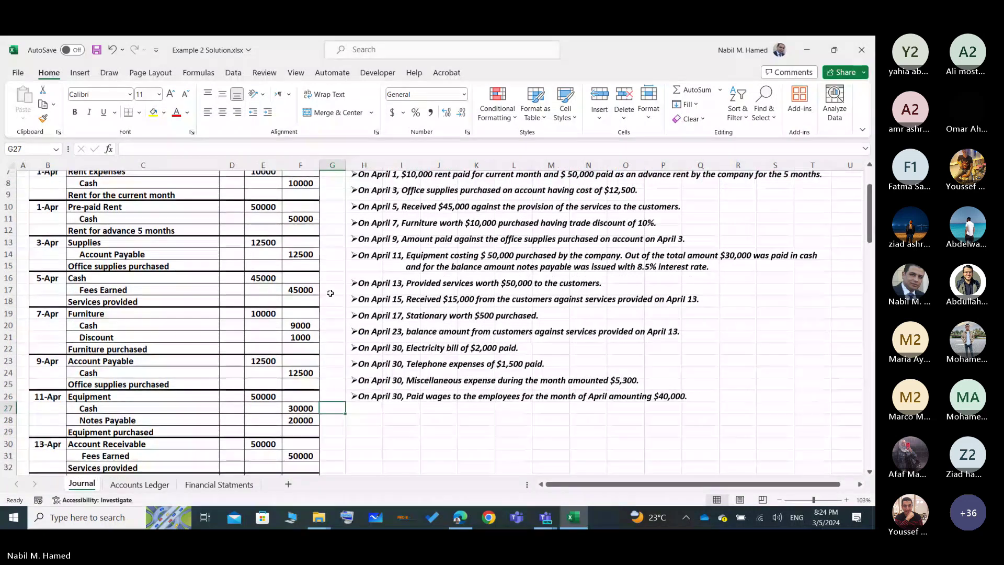
{"action": "scroll", "coordinate": [330, 293], "scroll_direction": "down", "scroll_amount": 3}
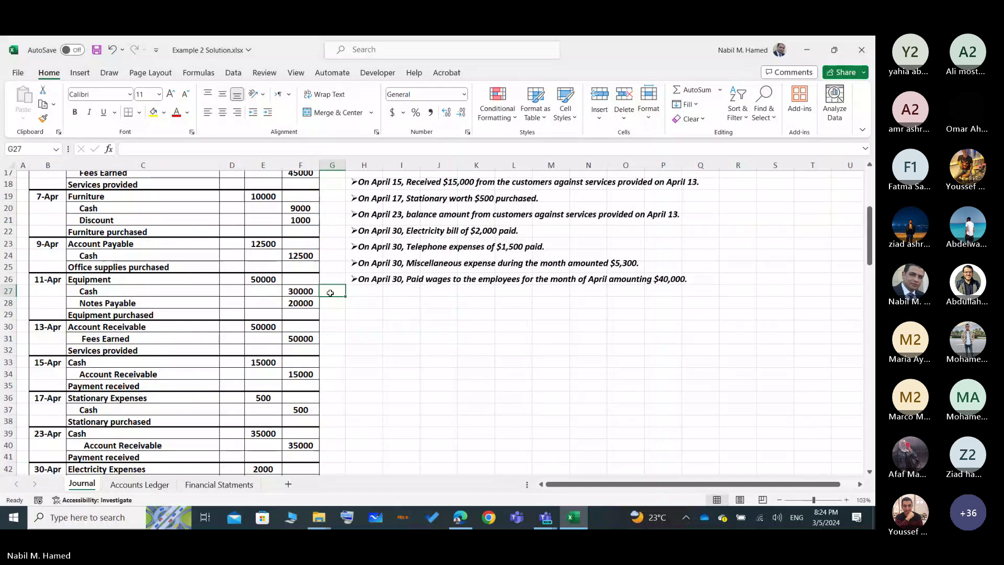
{"action": "left_click", "coordinate": [389, 330]}
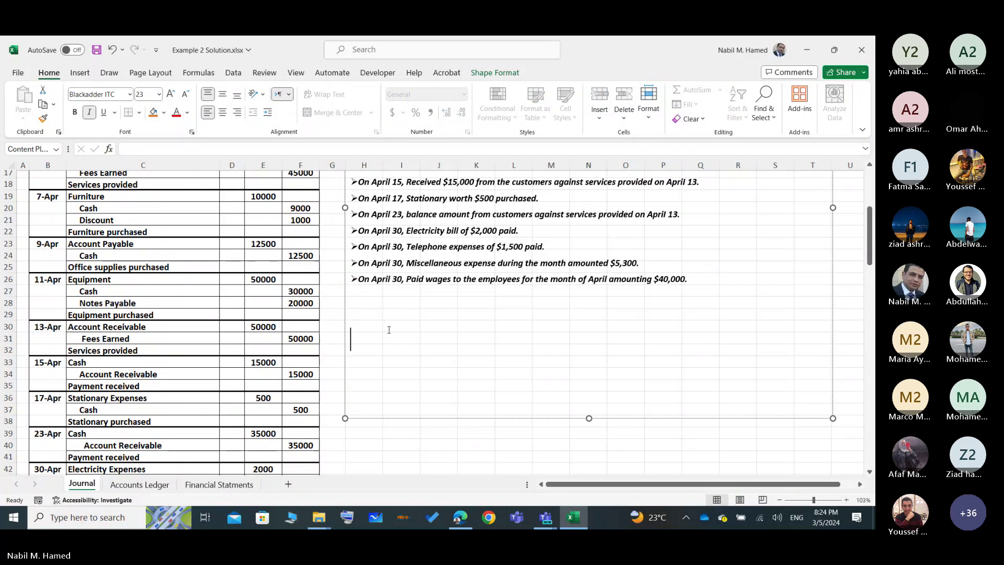
{"action": "left_click", "coordinate": [338, 325]}
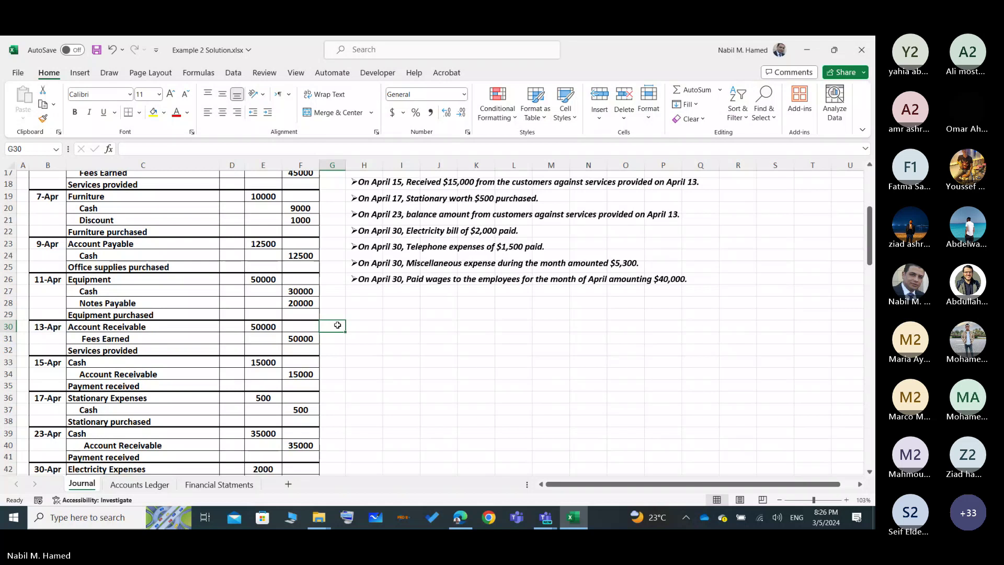
{"action": "scroll", "coordinate": [338, 325], "scroll_direction": "down", "scroll_amount": 4}
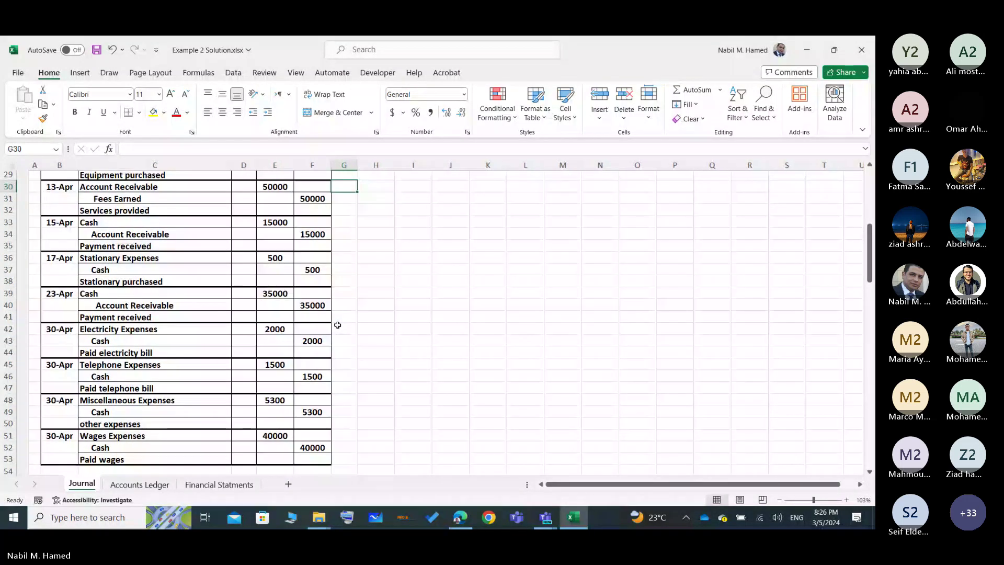
{"action": "scroll", "coordinate": [338, 325], "scroll_direction": "up", "scroll_amount": 1}
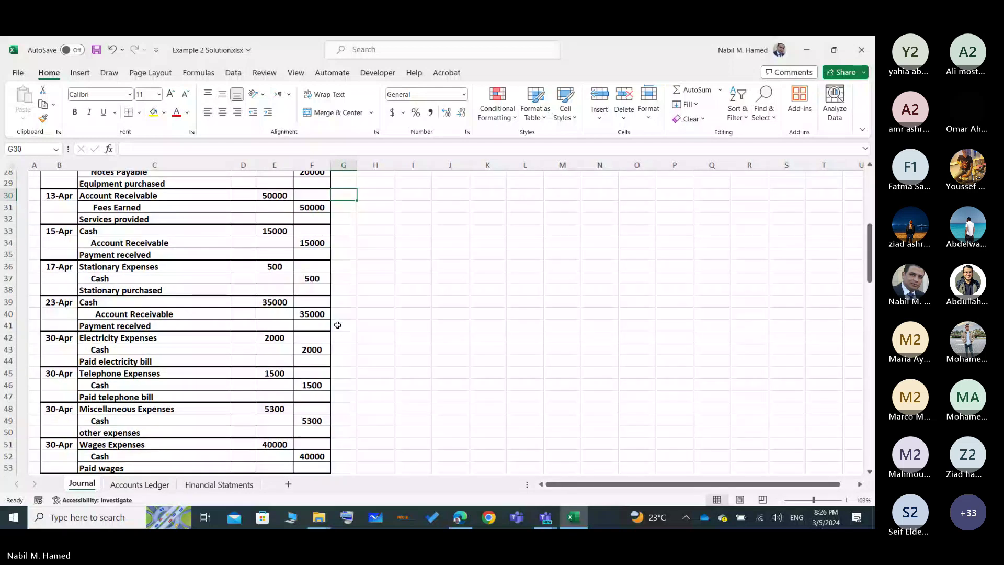
- Go back through the Journal sheet to the April 7 furniture entry and the transaction list's final items
{"action": "scroll", "coordinate": [338, 324], "scroll_direction": "up", "scroll_amount": 2}
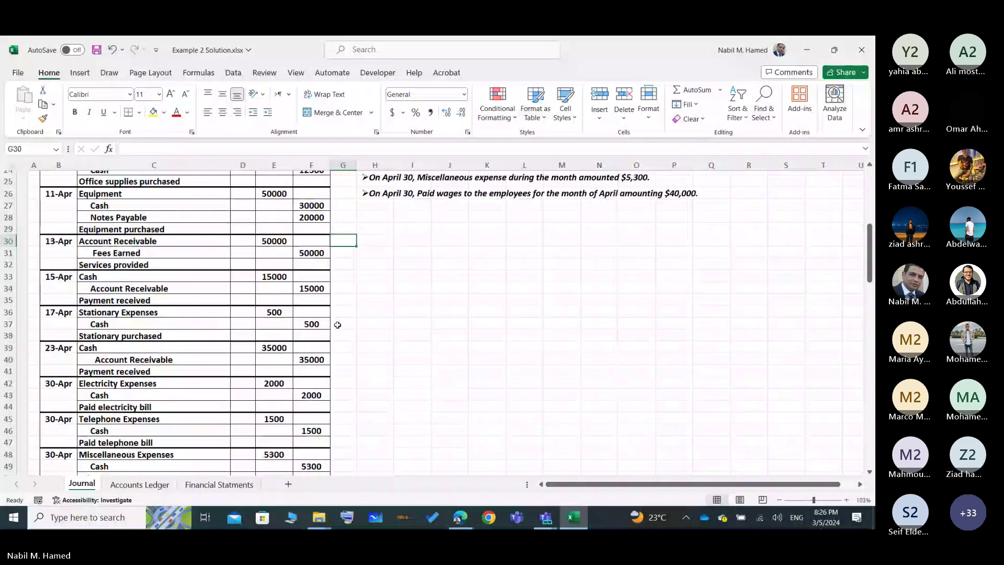
{"action": "scroll", "coordinate": [338, 324], "scroll_direction": "up", "scroll_amount": 2}
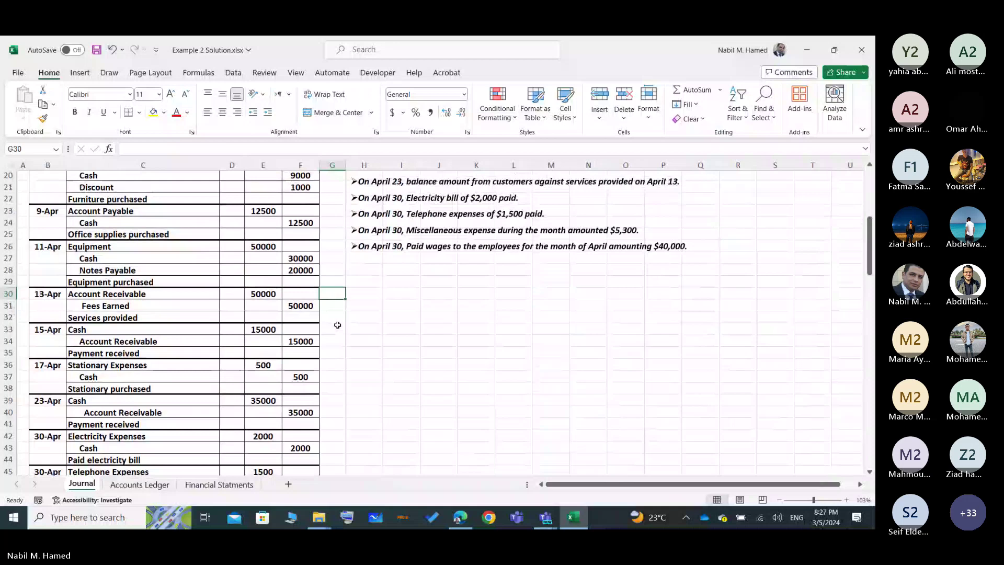
{"action": "scroll", "coordinate": [338, 325], "scroll_direction": "up", "scroll_amount": 1}
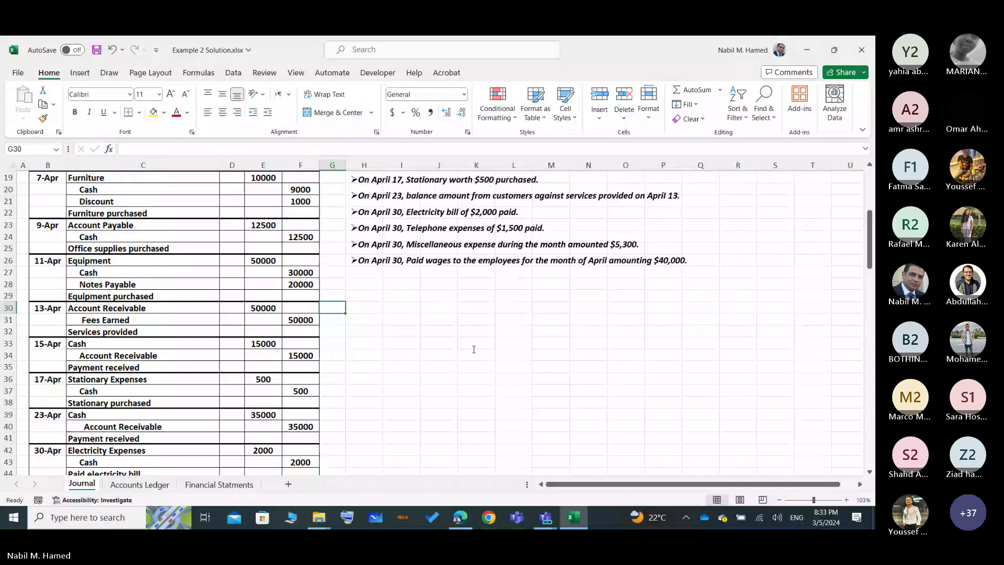
- Switch to the Financial Accounting meeting in Teams and unmute the microphone
{"action": "left_click", "coordinate": [552, 521]}
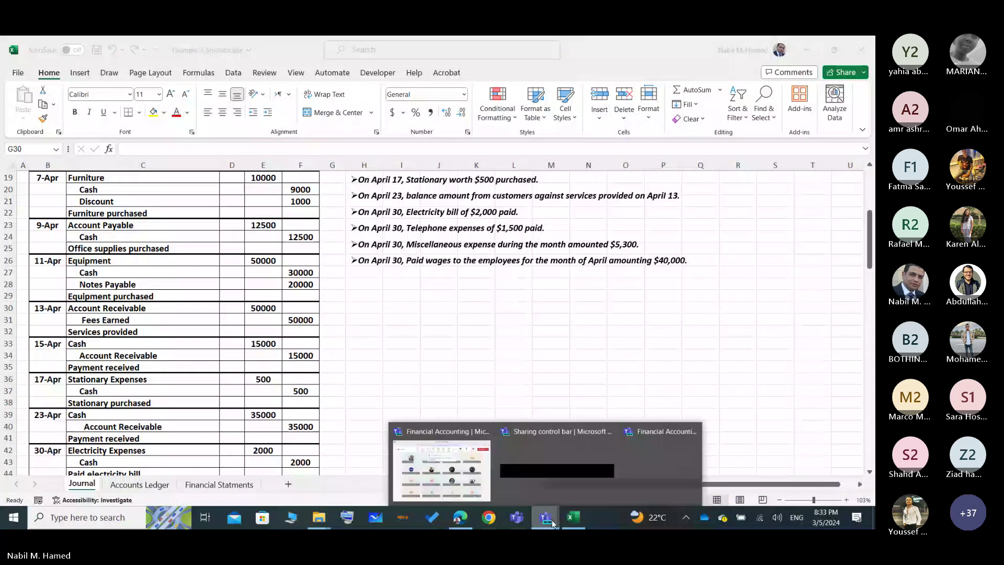
{"action": "left_click", "coordinate": [442, 466]}
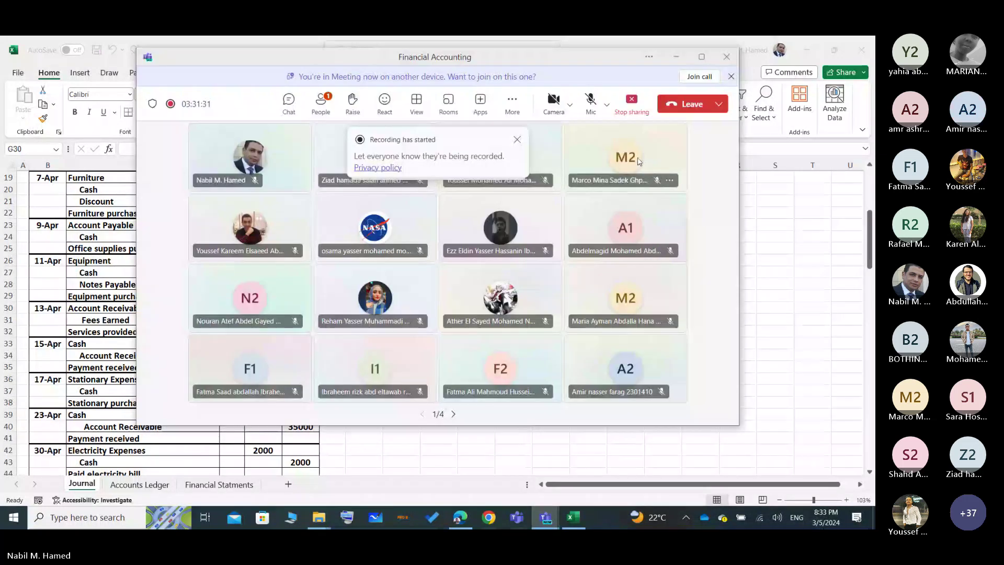
{"action": "left_click", "coordinate": [591, 102]}
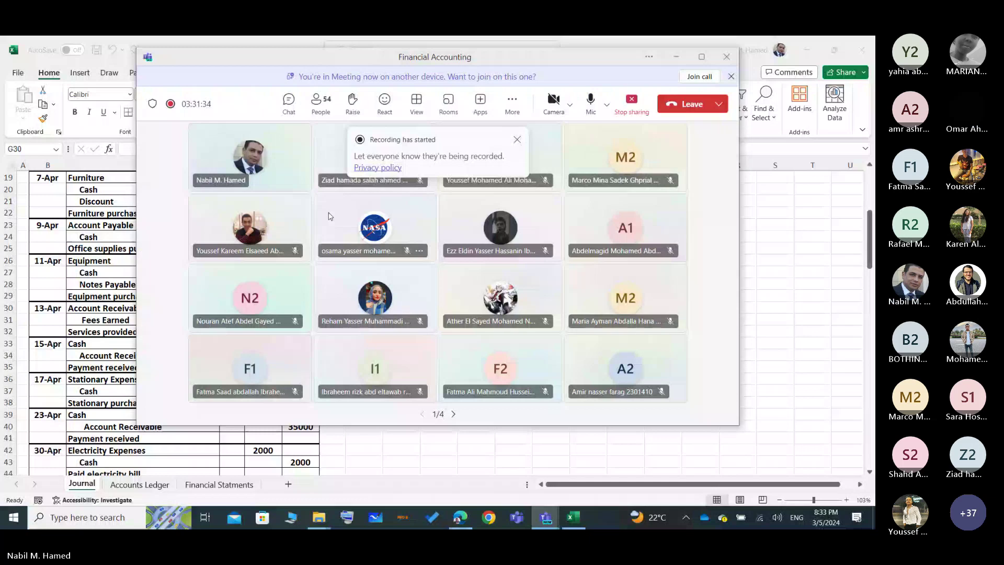
- Open the meeting's participant list, look through the attendees and raised hands, and minimize the meeting window
{"action": "left_click", "coordinate": [320, 102]}
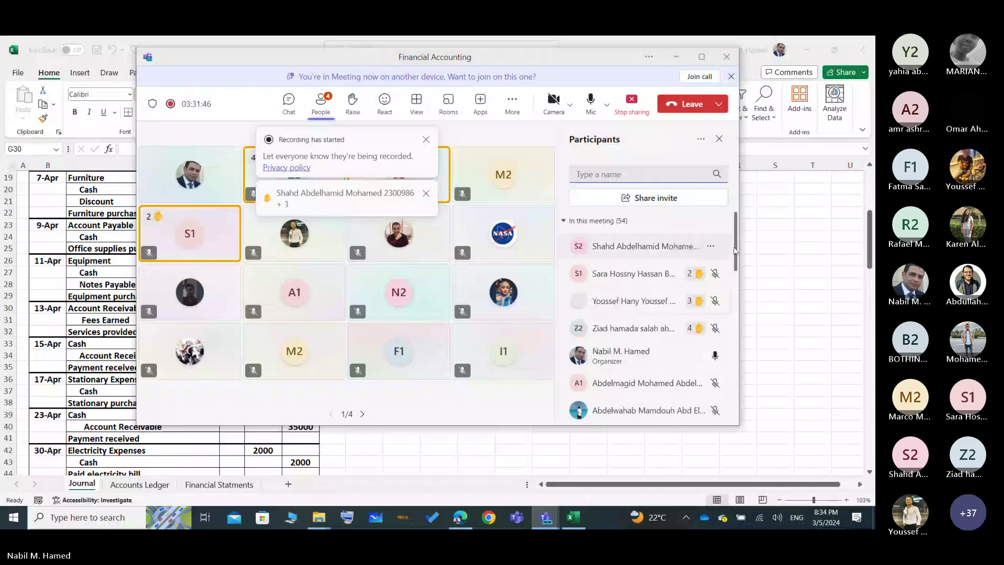
{"action": "left_click_drag", "start_coordinate": [734, 250], "coordinate": [737, 226]}
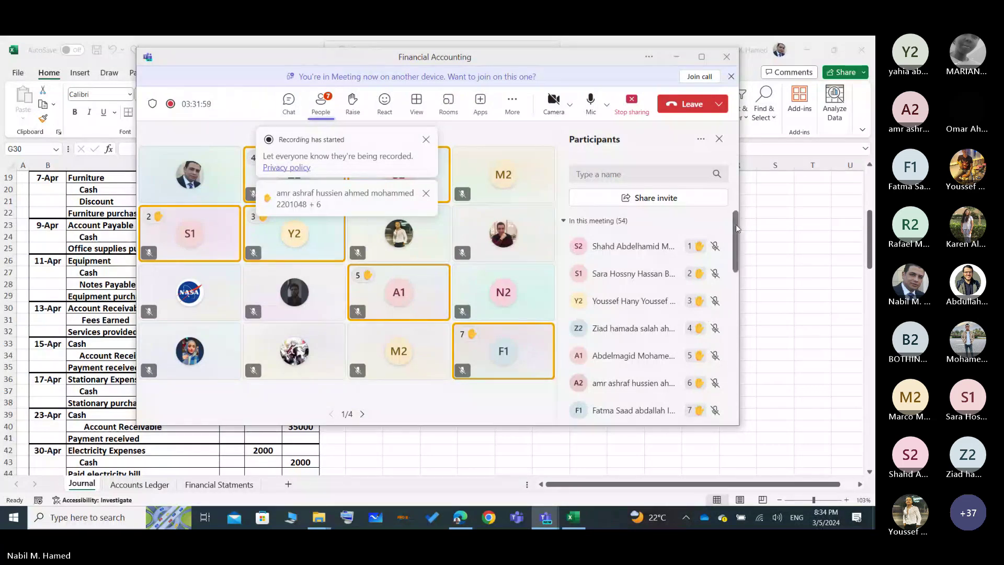
{"action": "mouse_move", "coordinate": [738, 228]}
{"action": "left_mouse_down"}
{"action": "mouse_move", "coordinate": [749, 279]}
{"action": "mouse_move", "coordinate": [751, 224]}
{"action": "left_mouse_up"}
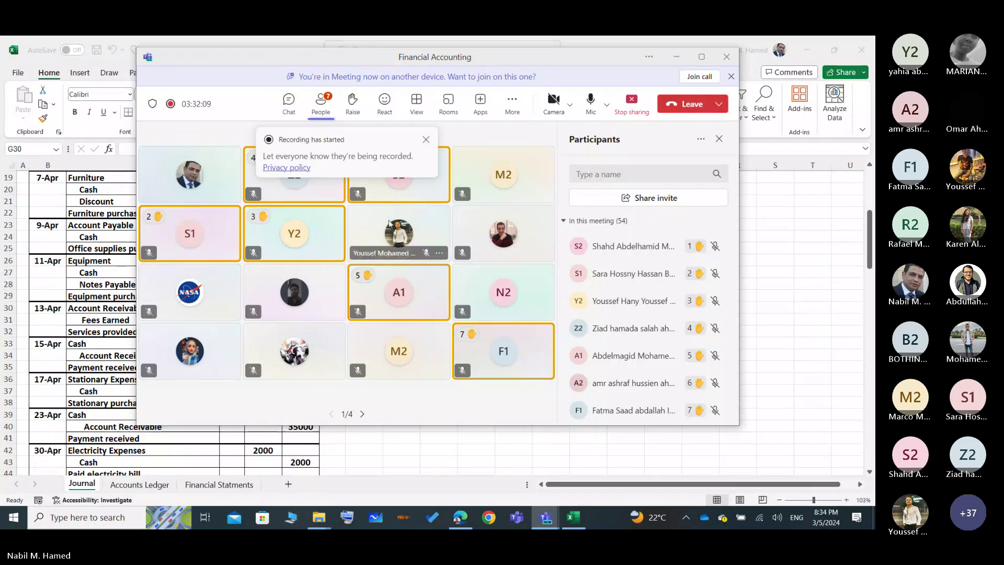
{"action": "left_click_drag", "start_coordinate": [737, 240], "coordinate": [740, 267]}
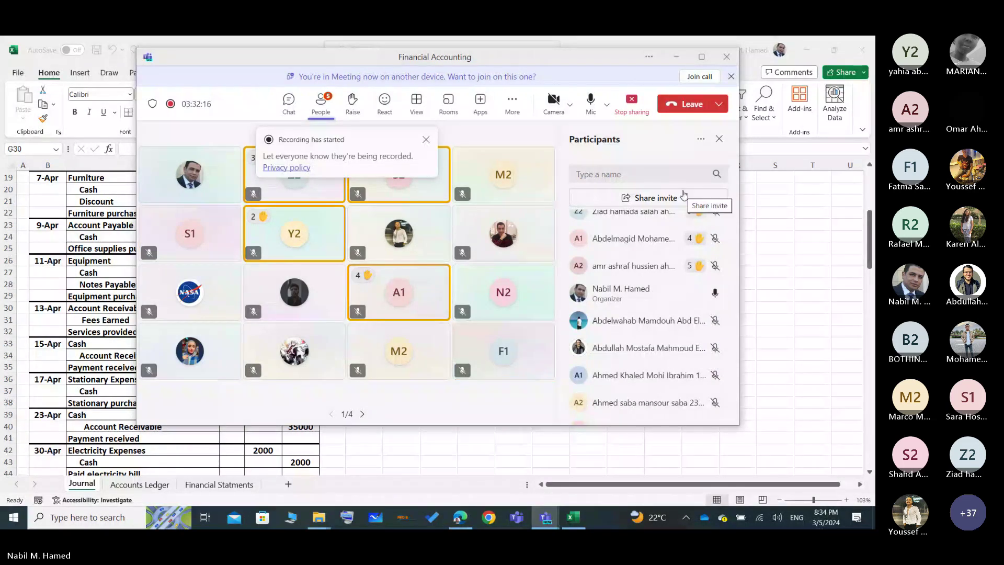
{"action": "left_click", "coordinate": [676, 57]}
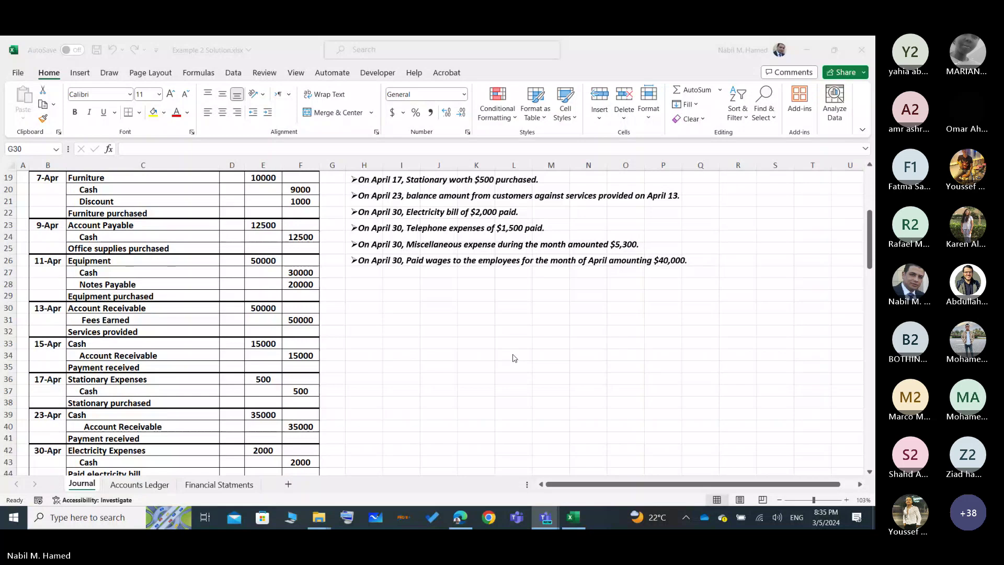
- Look over the Journal sheet down to the April 30 wages entry and back up to the Example (2) text
{"action": "scroll", "coordinate": [473, 350], "scroll_direction": "down", "scroll_amount": 6}
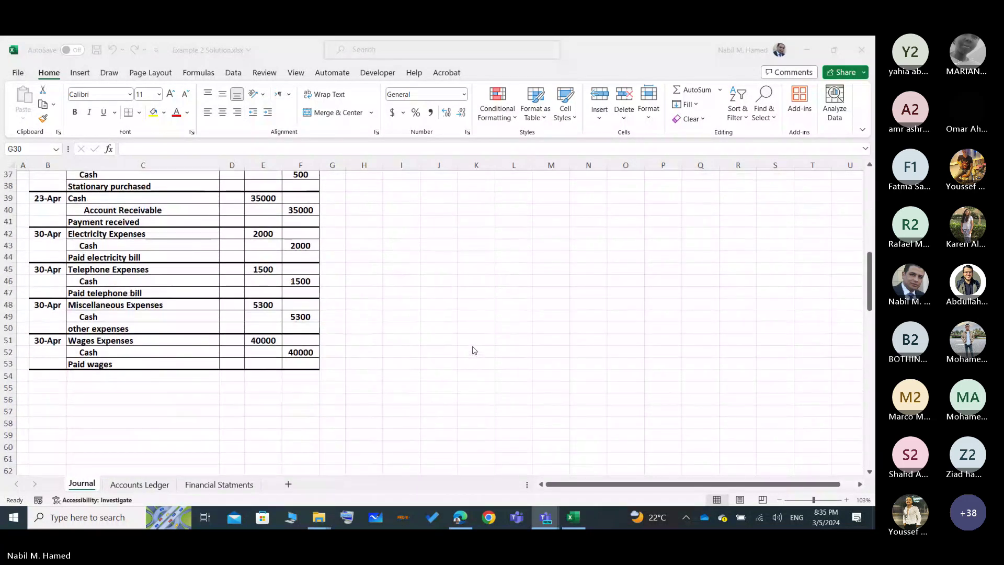
{"action": "scroll", "coordinate": [473, 350], "scroll_direction": "down", "scroll_amount": 1}
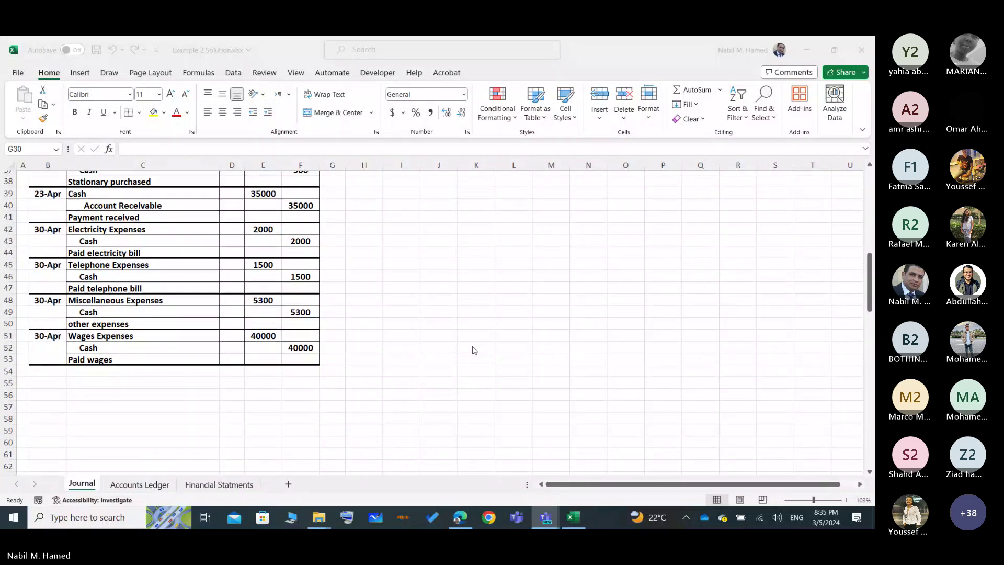
{"action": "scroll", "coordinate": [473, 349], "scroll_direction": "up", "scroll_amount": 4}
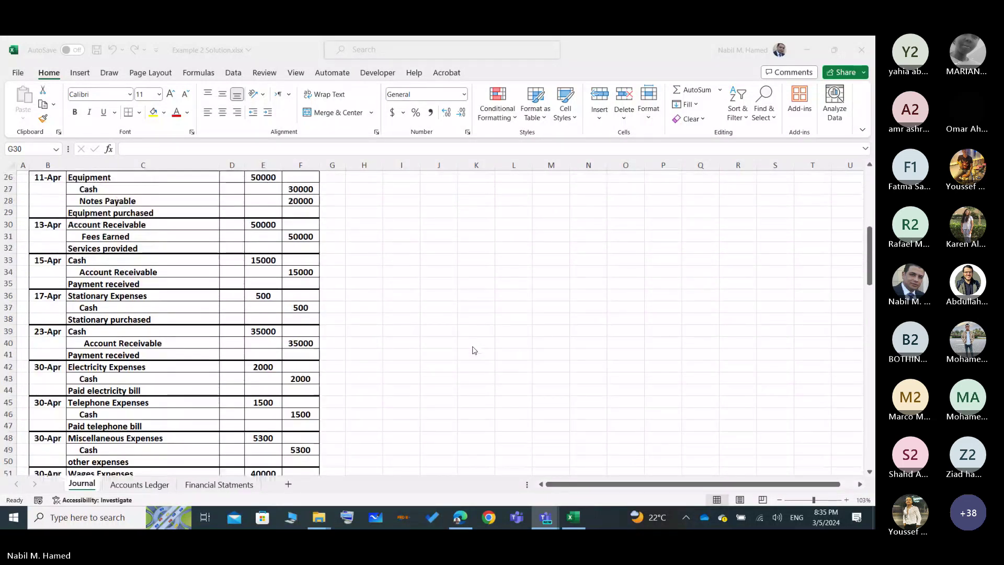
{"action": "scroll", "coordinate": [473, 349], "scroll_direction": "up", "scroll_amount": 8}
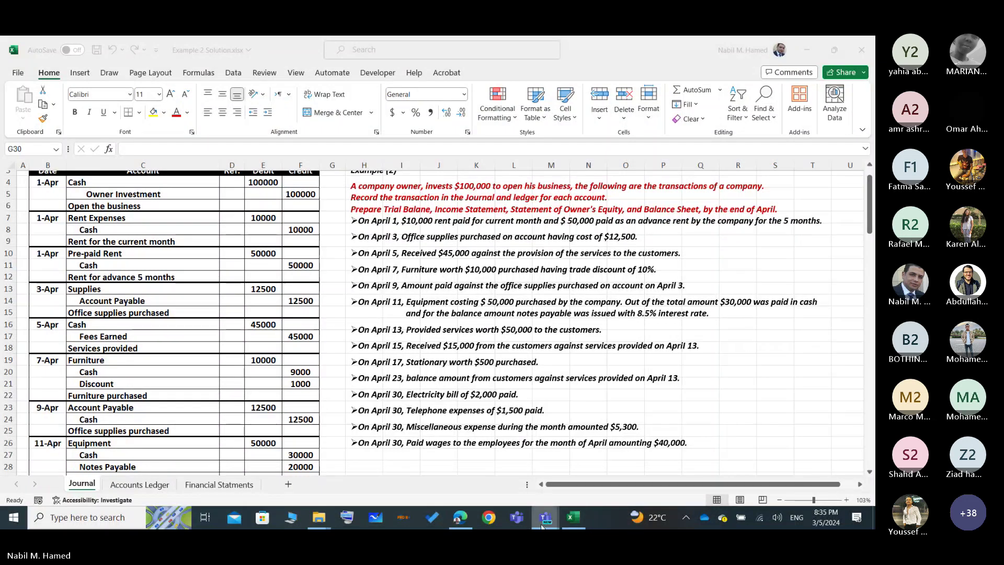
- Bring up the Teams meeting to see the raised hands, unmute the microphone, dismiss the recording notice, and return to the Excel workbook
{"action": "mouse_move", "coordinate": [542, 525]}
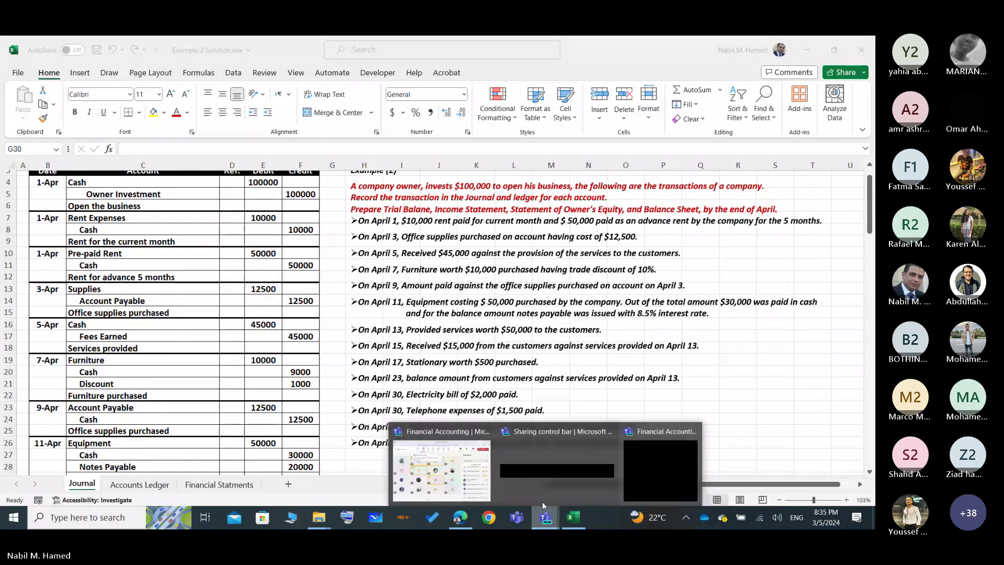
{"action": "left_click", "coordinate": [461, 466]}
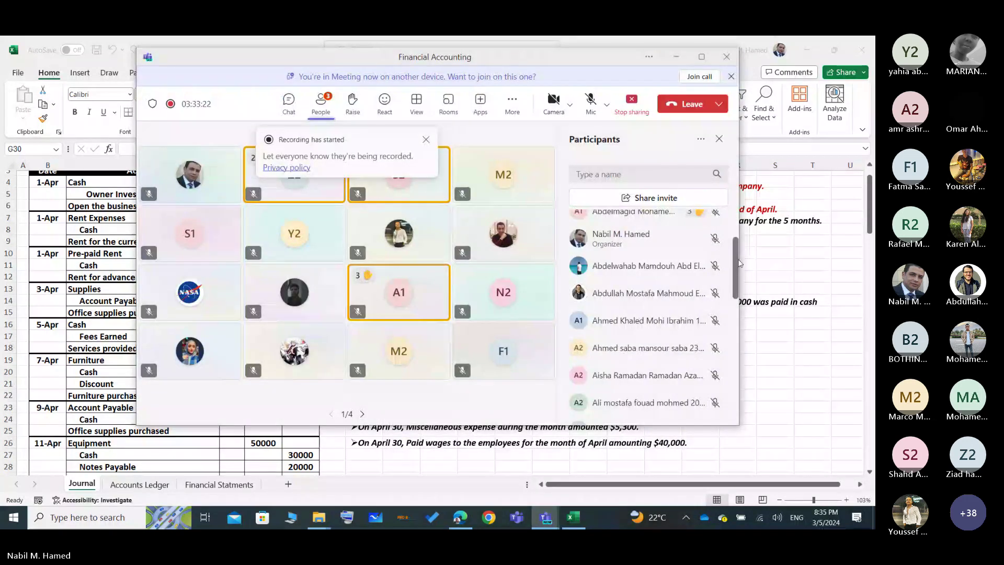
{"action": "left_click_drag", "start_coordinate": [739, 263], "coordinate": [738, 209]}
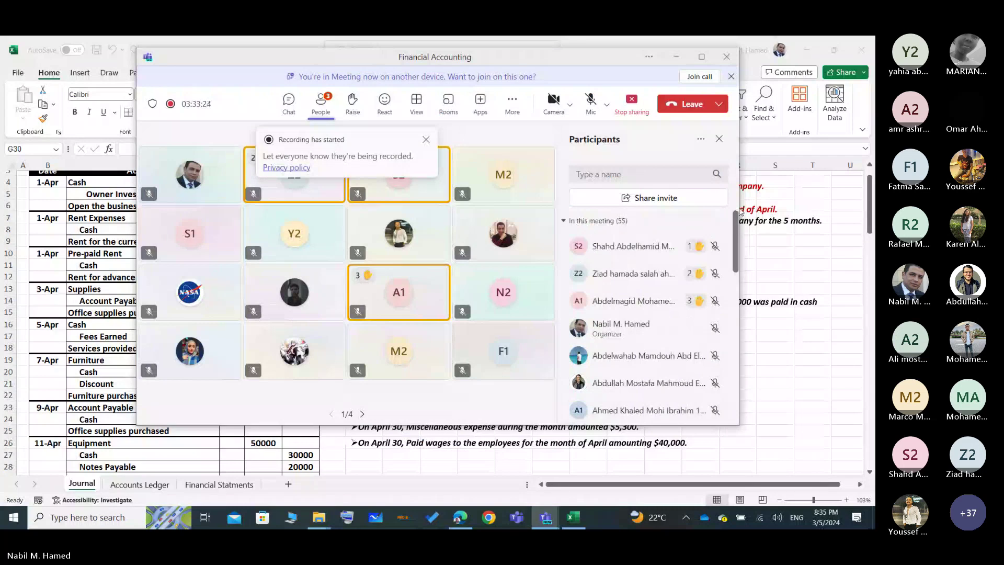
{"action": "left_click", "coordinate": [594, 103]}
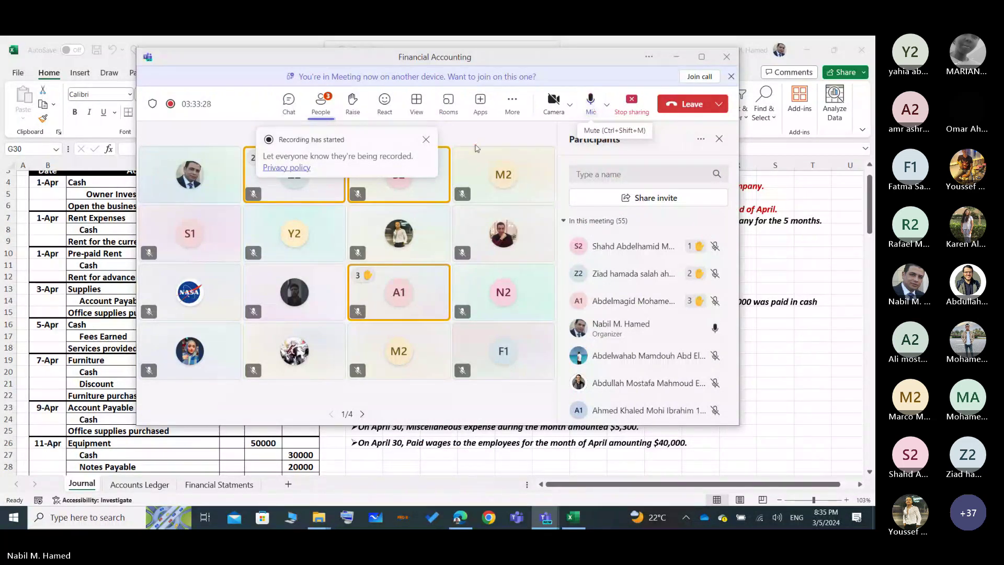
{"action": "left_click", "coordinate": [426, 140]}
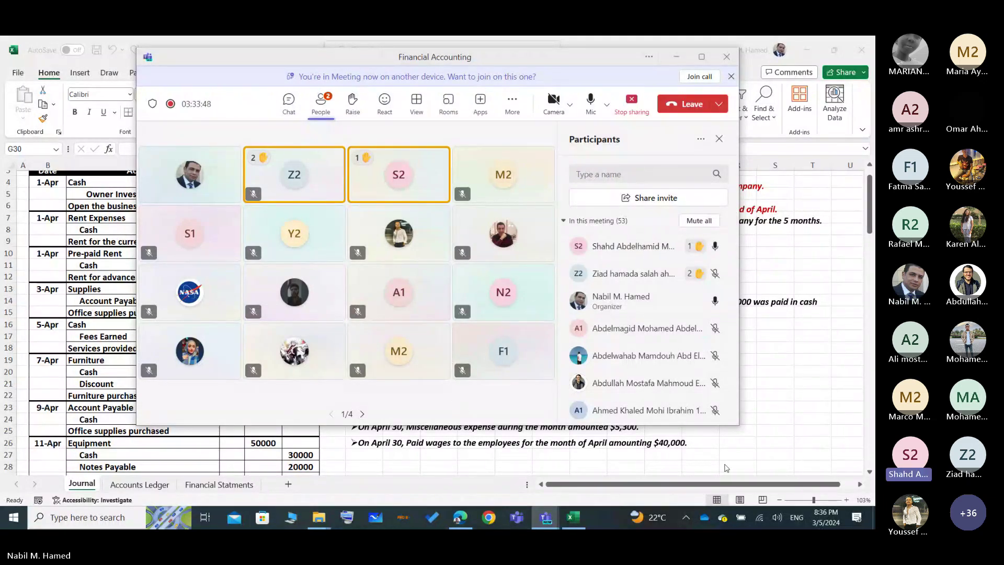
{"action": "key", "text": "alt+Tab"}
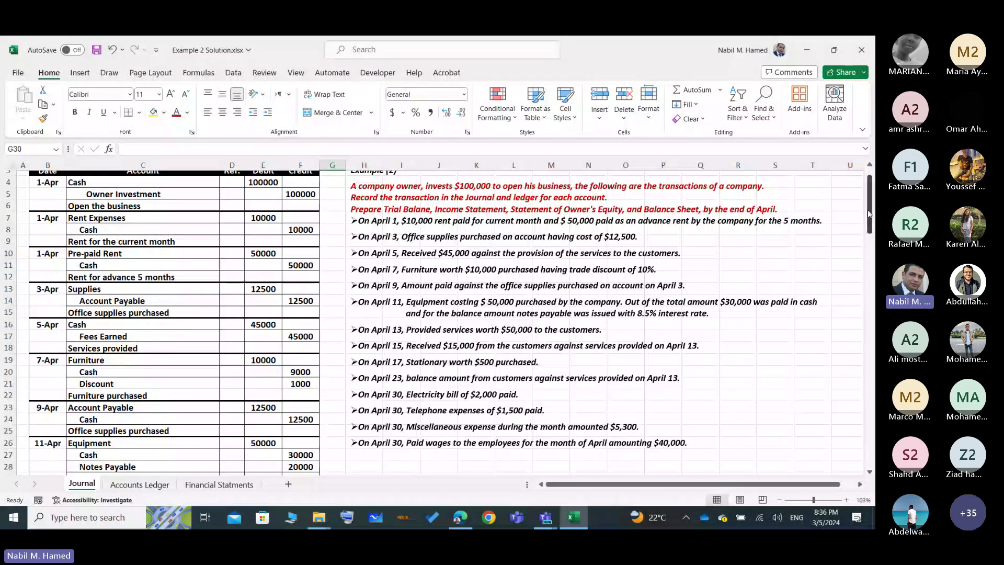
- Review the journal entries against the Example (2) transactions through the April 30 expenses, and return to the first April entries
{"action": "left_click_drag", "start_coordinate": [867, 209], "coordinate": [873, 231]}
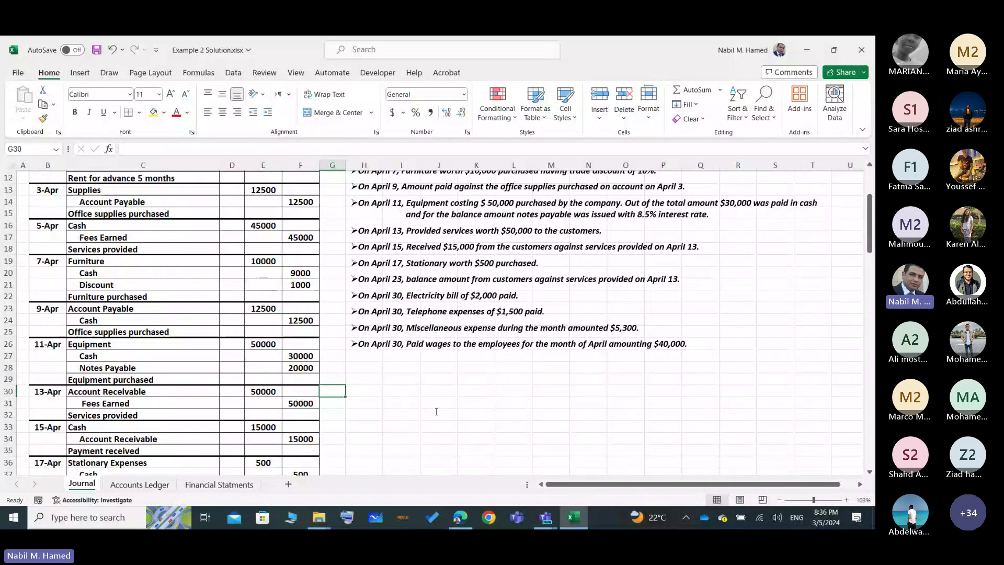
{"action": "scroll", "coordinate": [436, 411], "scroll_direction": "down", "scroll_amount": 2}
{"action": "scroll", "coordinate": [437, 411], "scroll_direction": "down", "scroll_amount": 1}
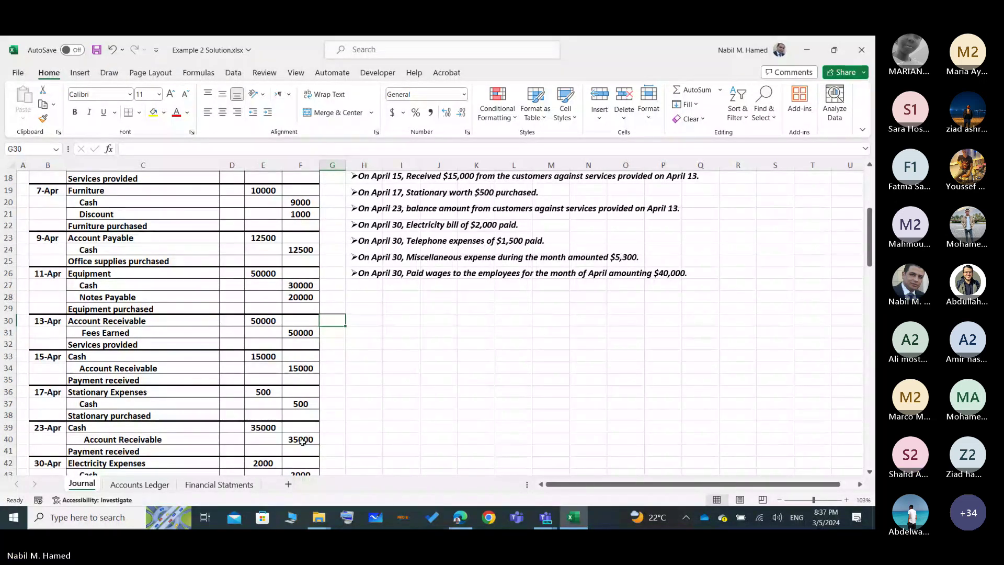
{"action": "scroll", "coordinate": [302, 441], "scroll_direction": "down", "scroll_amount": 1}
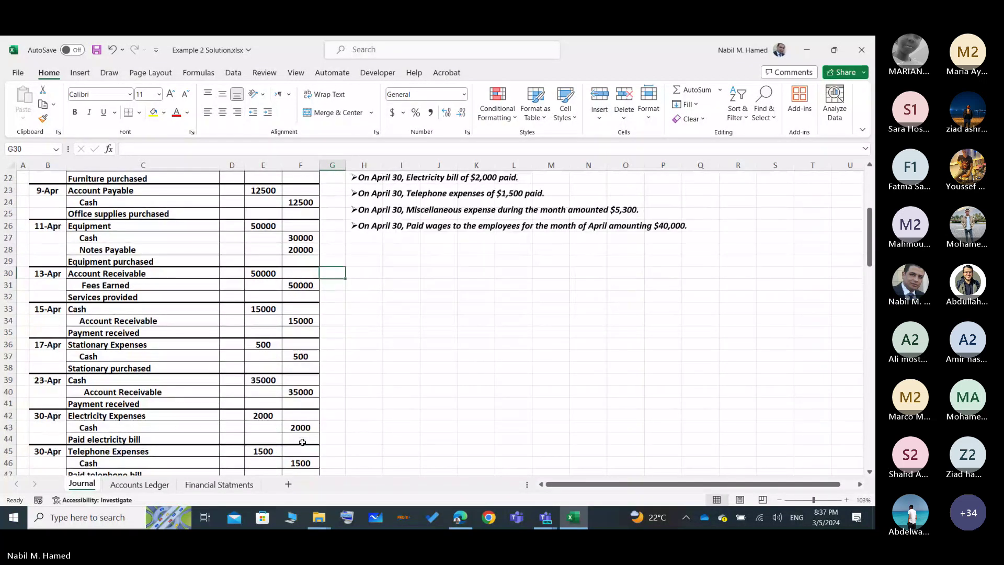
{"action": "scroll", "coordinate": [302, 441], "scroll_direction": "down", "scroll_amount": 1}
{"action": "scroll", "coordinate": [302, 442], "scroll_direction": "down", "scroll_amount": 5}
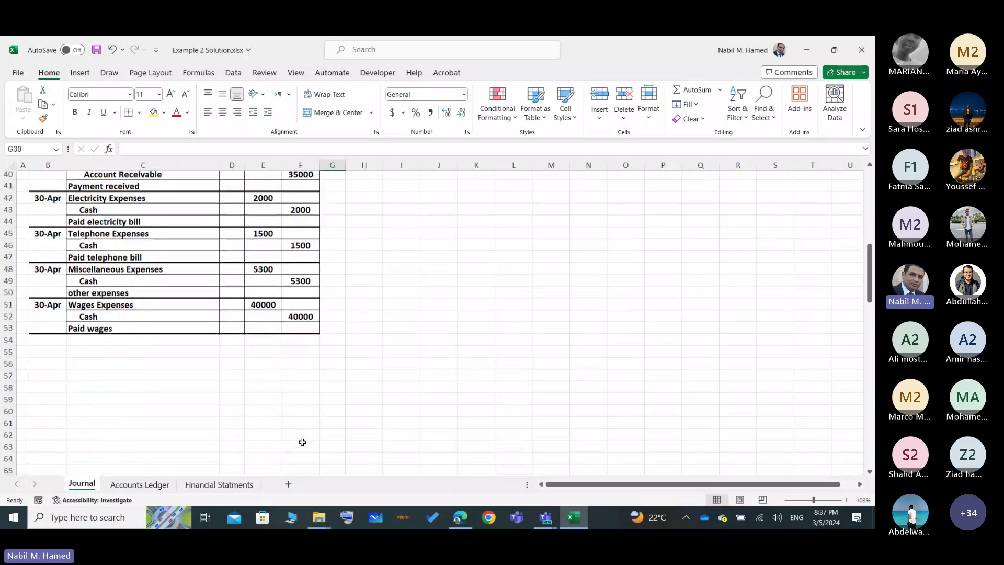
{"action": "scroll", "coordinate": [302, 442], "scroll_direction": "up", "scroll_amount": 13}
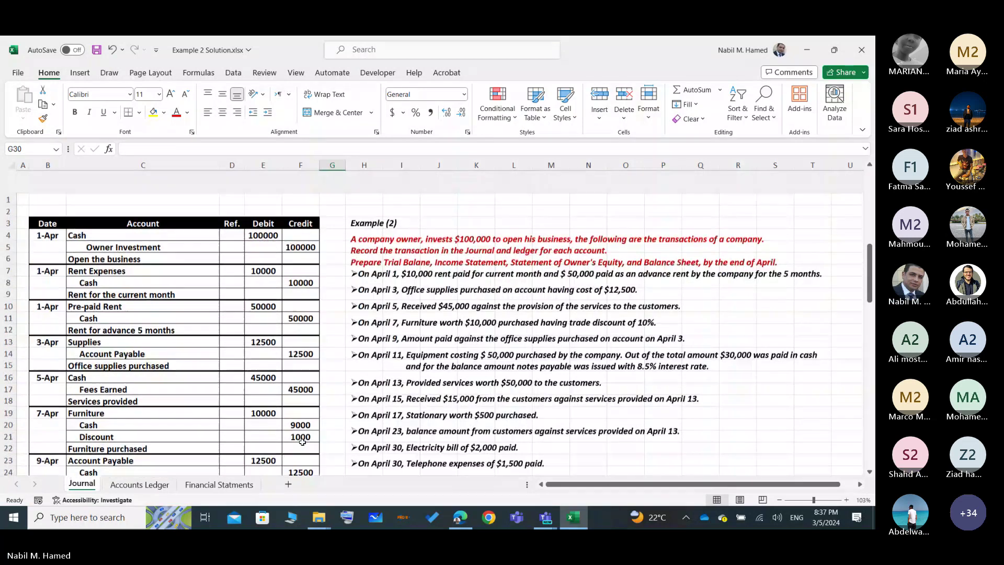
{"action": "scroll", "coordinate": [302, 441], "scroll_direction": "down", "scroll_amount": 2}
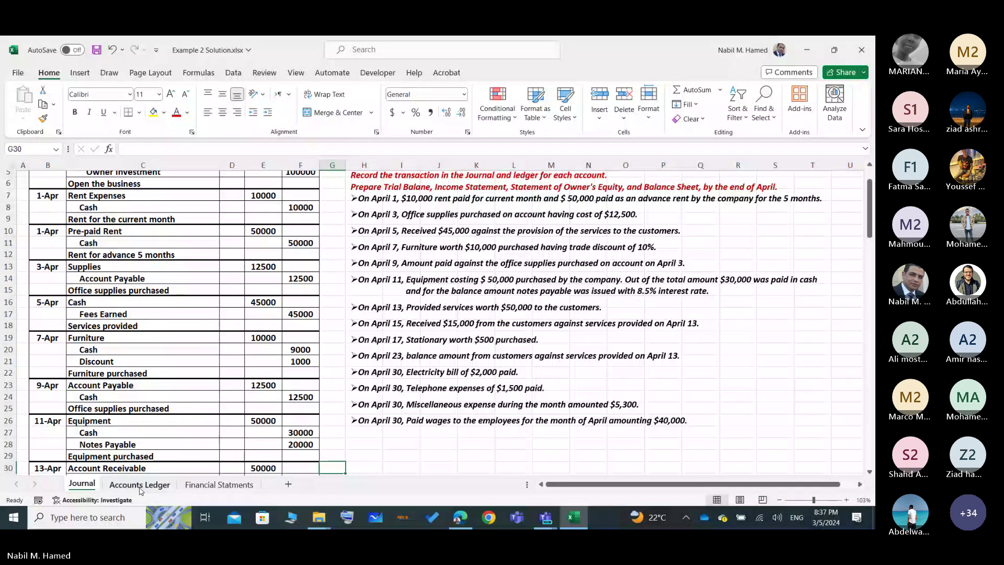
- Open the Accounts Ledger sheet and highlight the Cash account's dates, its items, and its debit and credit amounts in turn
{"action": "left_click", "coordinate": [140, 486]}
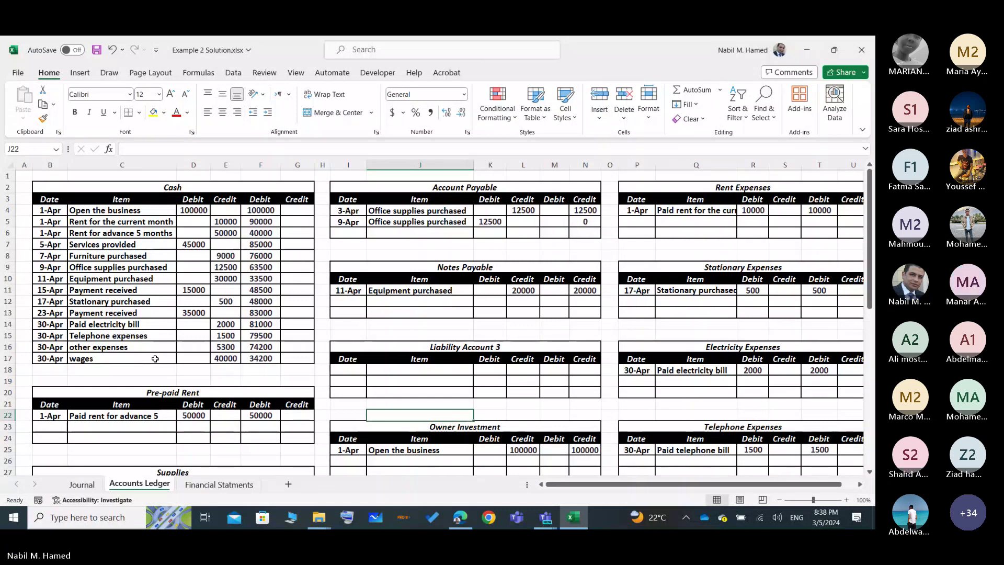
{"action": "left_click", "coordinate": [47, 211]}
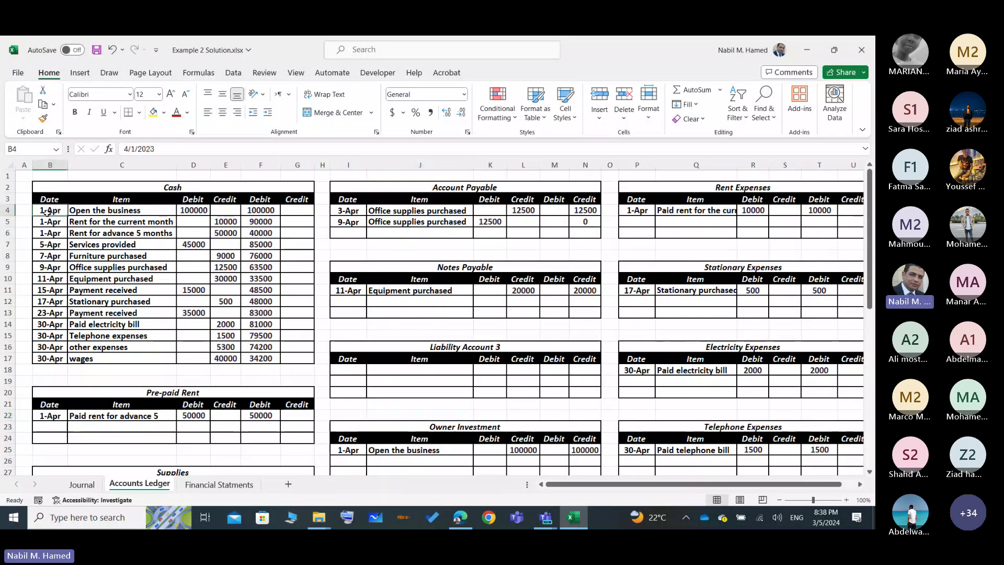
{"action": "left_click_drag", "start_coordinate": [47, 211], "coordinate": [50, 356]}
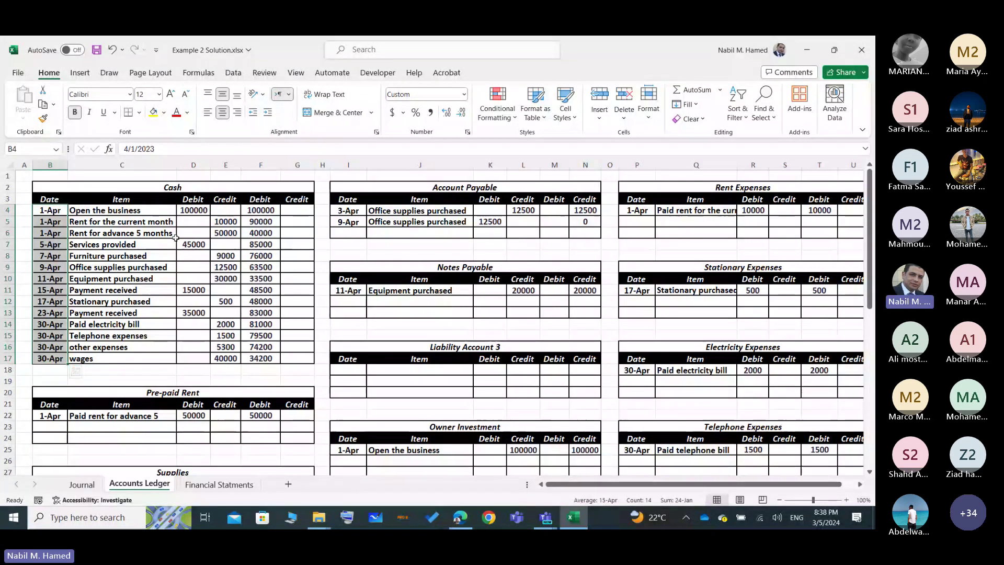
{"action": "left_click_drag", "start_coordinate": [121, 210], "coordinate": [133, 359]}
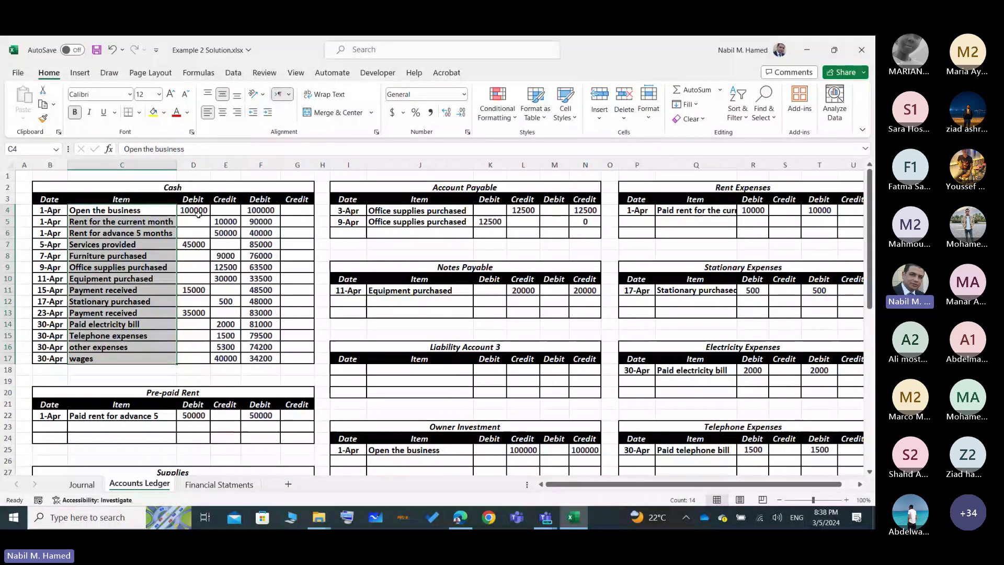
{"action": "left_click_drag", "start_coordinate": [194, 211], "coordinate": [222, 358]}
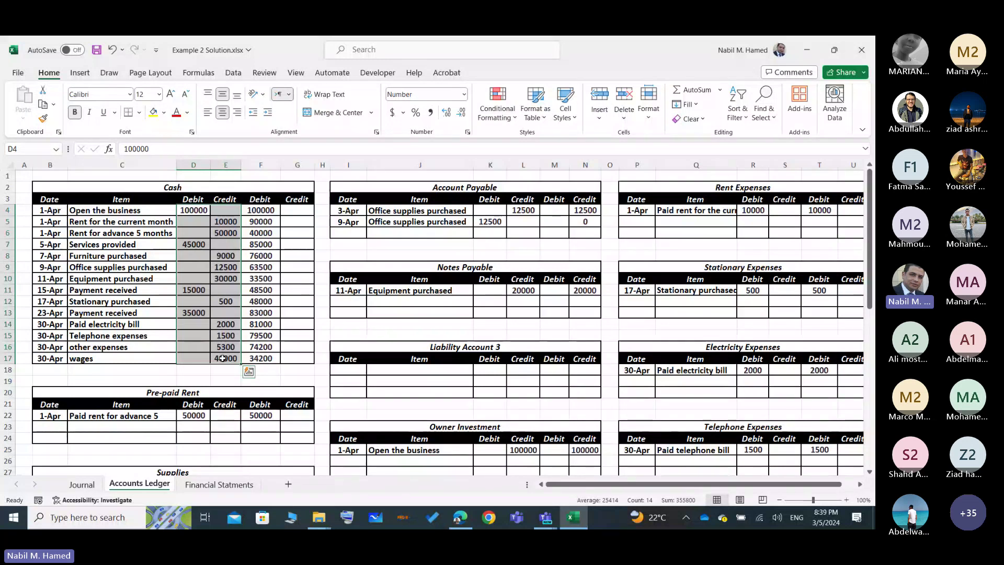
- Highlight the Cash account's dates, items and transaction amounts together in B4:E17, and clear the highlight by selecting cell G10
{"action": "left_click", "coordinate": [51, 210]}
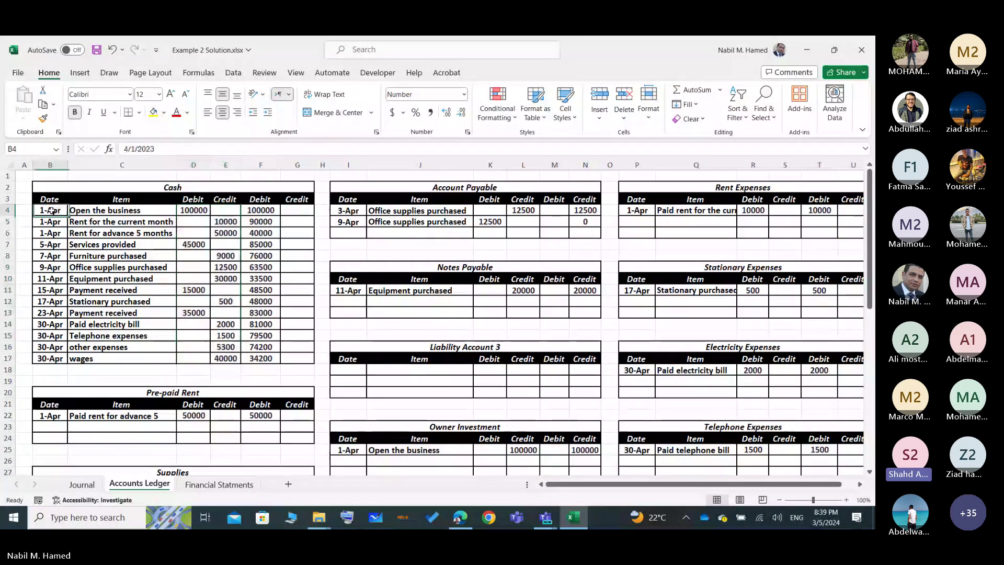
{"action": "left_click_drag", "start_coordinate": [51, 211], "coordinate": [220, 364]}
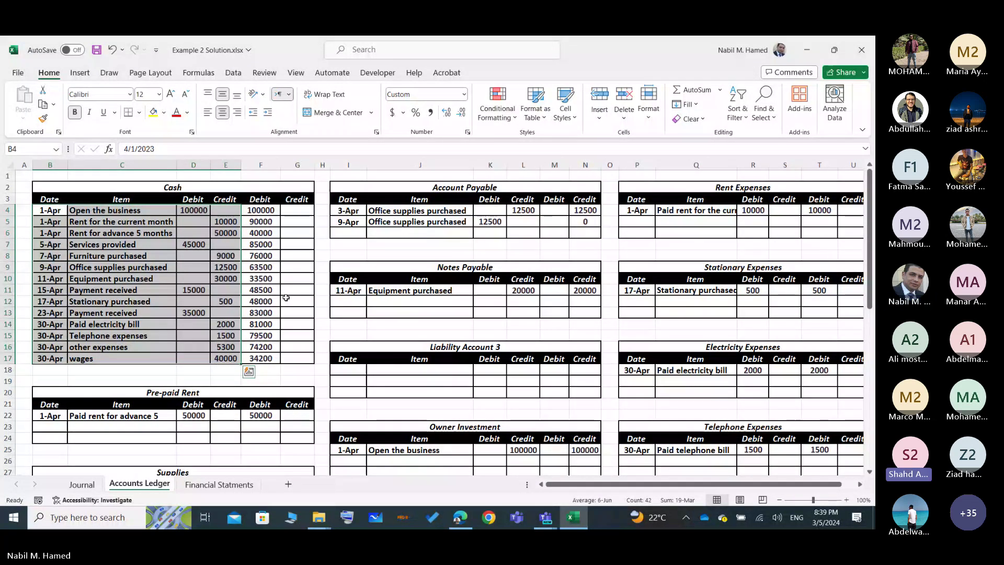
{"action": "left_click", "coordinate": [296, 279]}
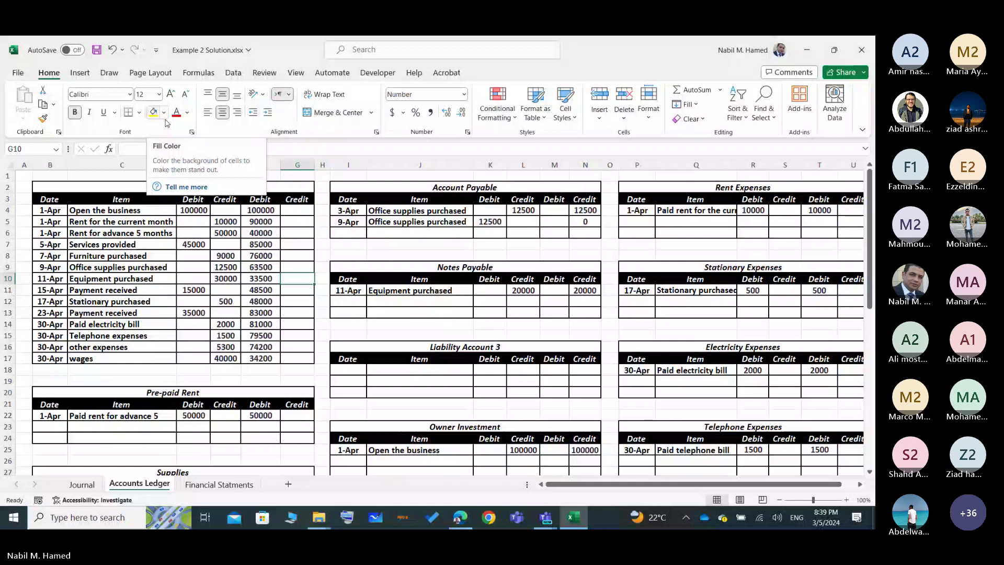
- Fill the Cash account's final debit balance in F17 with the standard light green color
{"action": "key", "text": "Left"}
{"action": "key", "text": "ctrl+Down"}
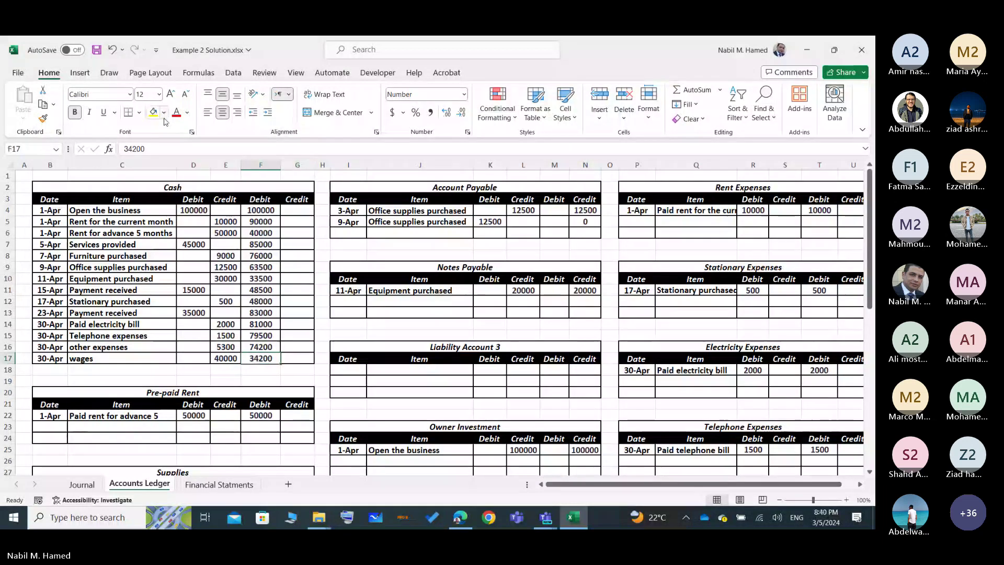
{"action": "left_click", "coordinate": [164, 113]}
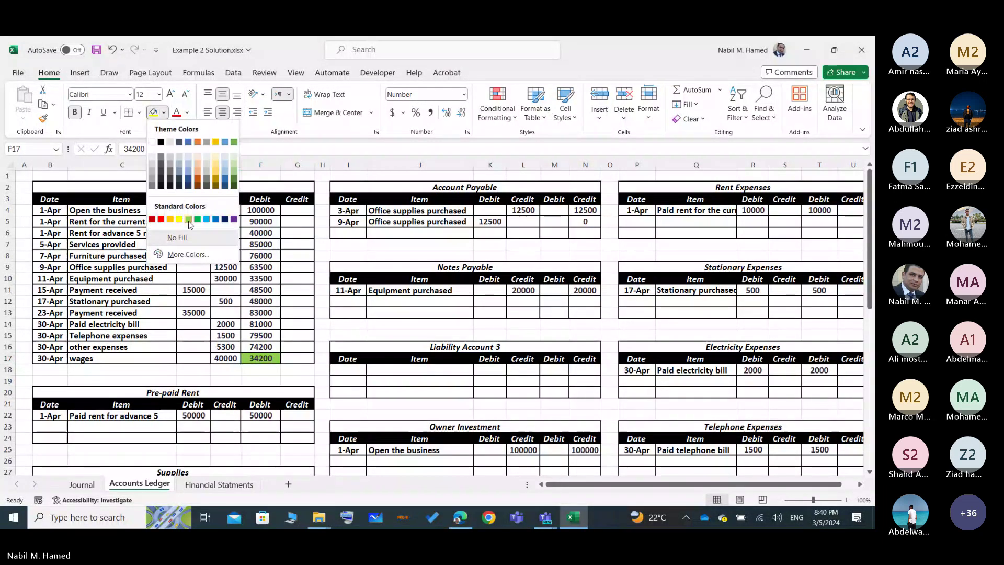
{"action": "left_click", "coordinate": [188, 220]}
{"action": "left_click", "coordinate": [308, 350]}
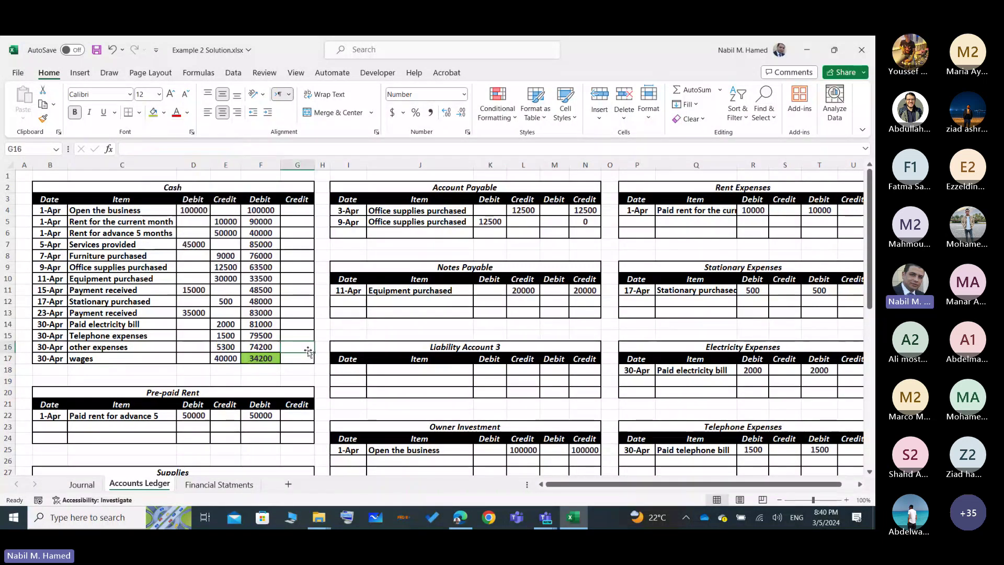
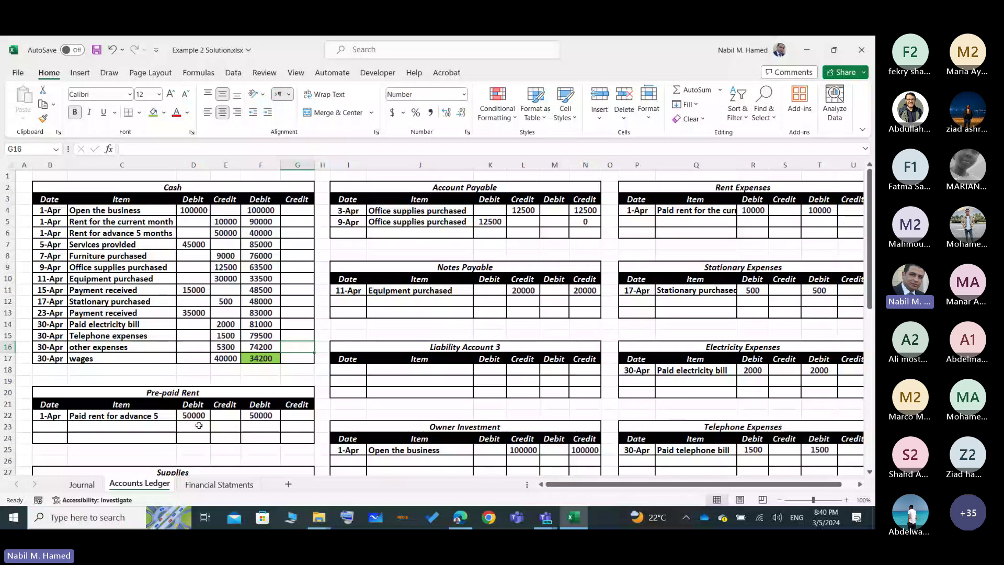
- Apply the same light green fill to the debit balances of Pre-paid Rent in F22 and Supplies in F29
{"action": "scroll", "coordinate": [199, 425], "scroll_direction": "down", "scroll_amount": 2}
{"action": "left_click", "coordinate": [260, 371]}
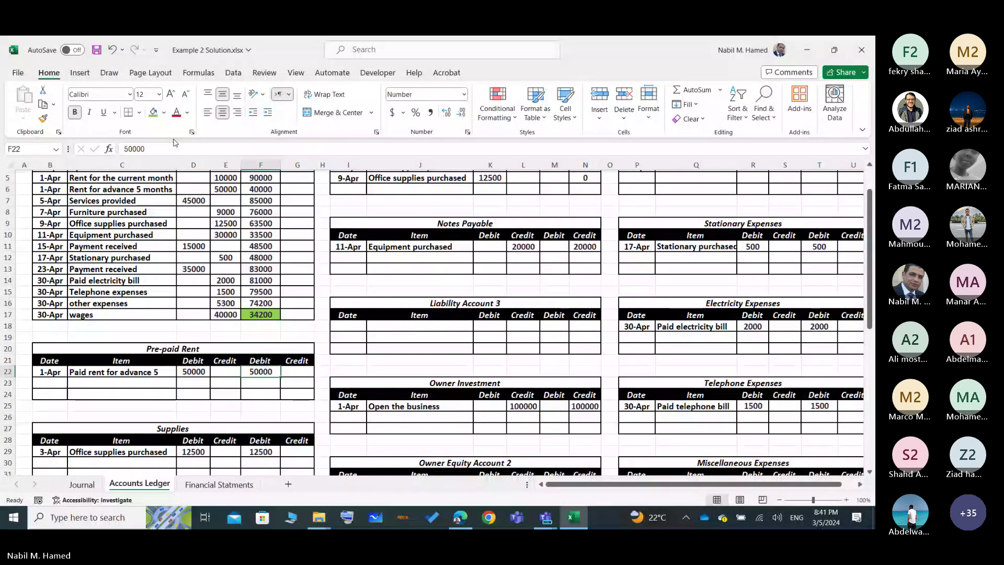
{"action": "left_click", "coordinate": [153, 112]}
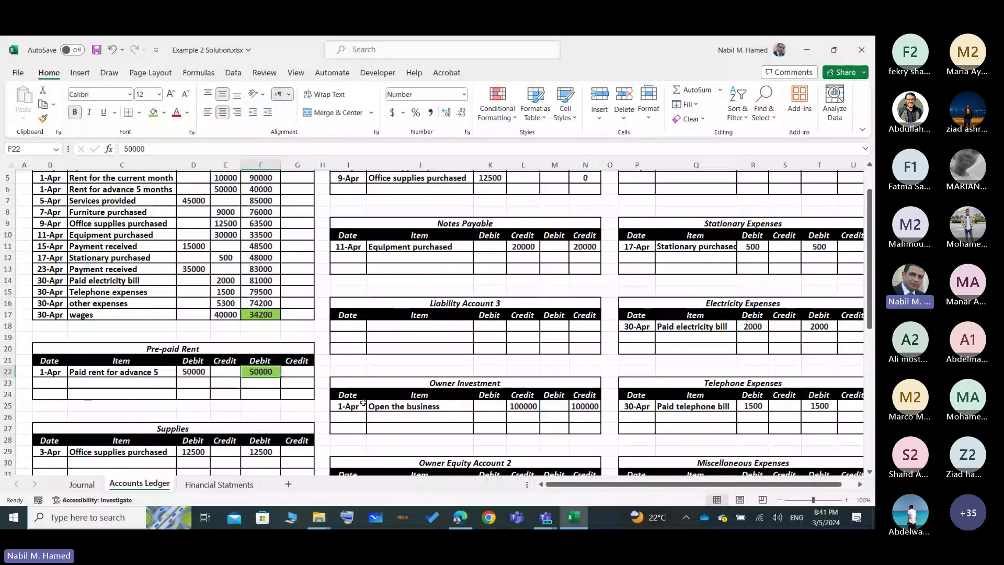
{"action": "scroll", "coordinate": [363, 403], "scroll_direction": "down", "scroll_amount": 1}
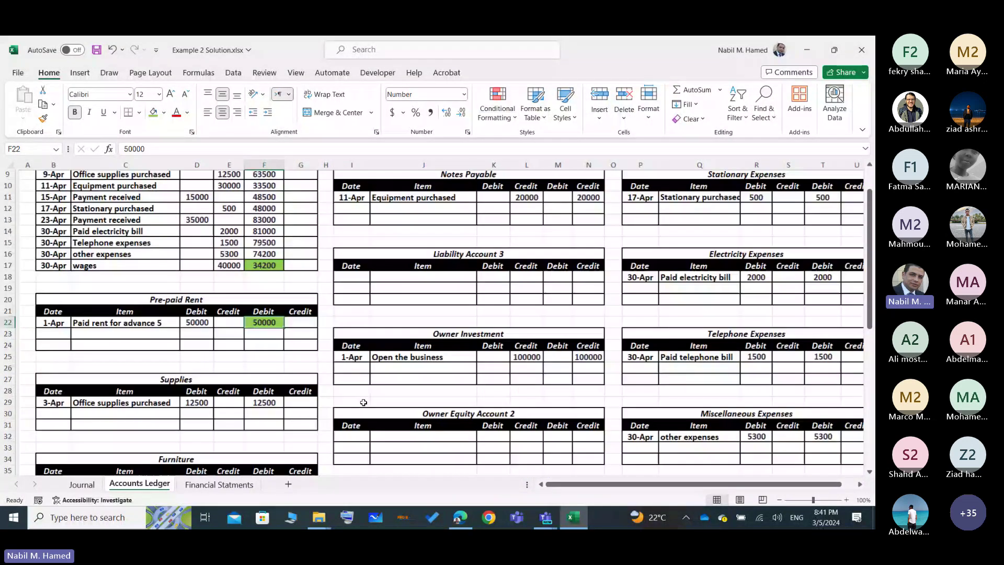
{"action": "scroll", "coordinate": [363, 402], "scroll_direction": "down", "scroll_amount": 3}
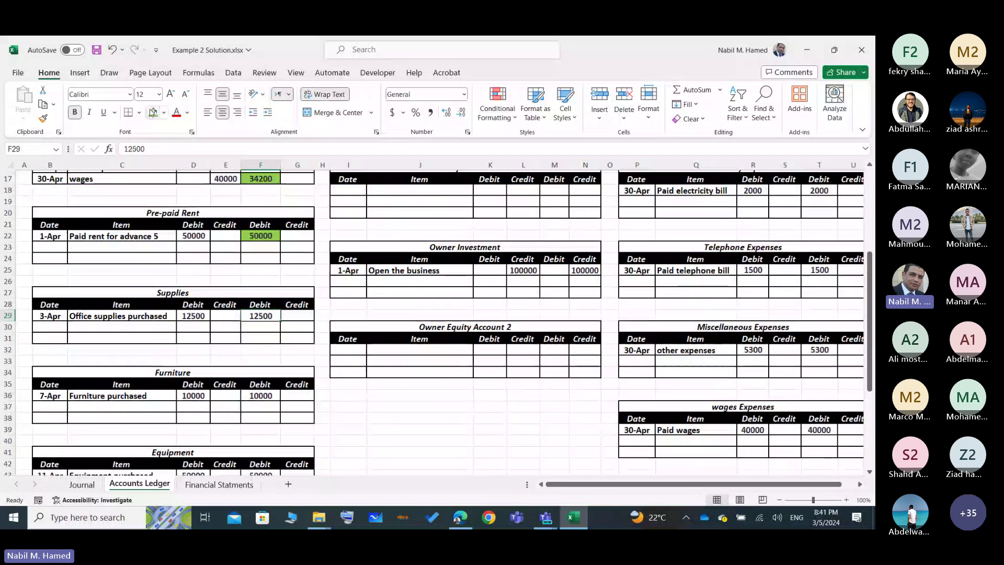
{"action": "left_click", "coordinate": [260, 315]}
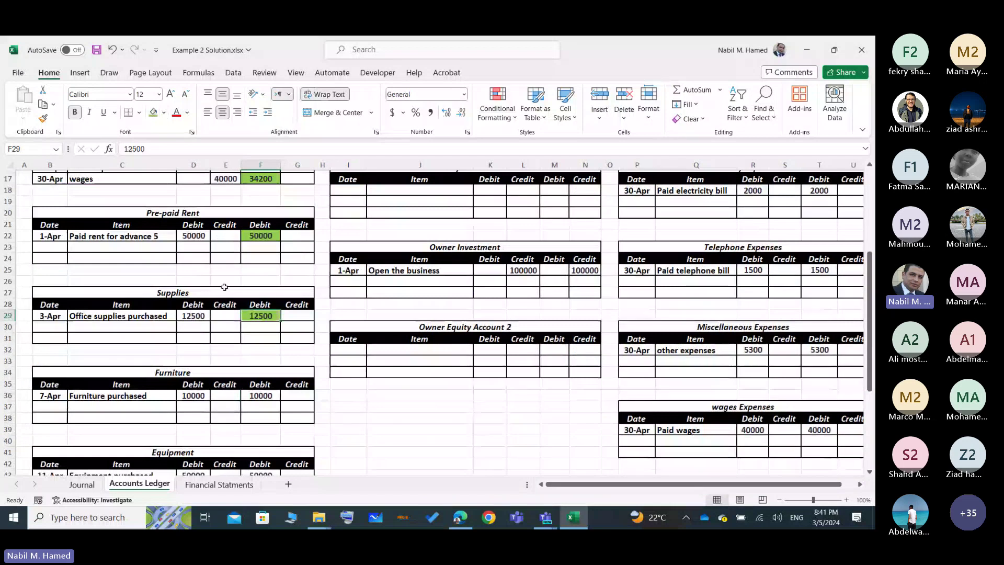
- Fill the debit balances of Furniture in F36 and Equipment in F43 with the same light green
{"action": "left_click", "coordinate": [258, 396]}
{"action": "left_click", "coordinate": [154, 112]}
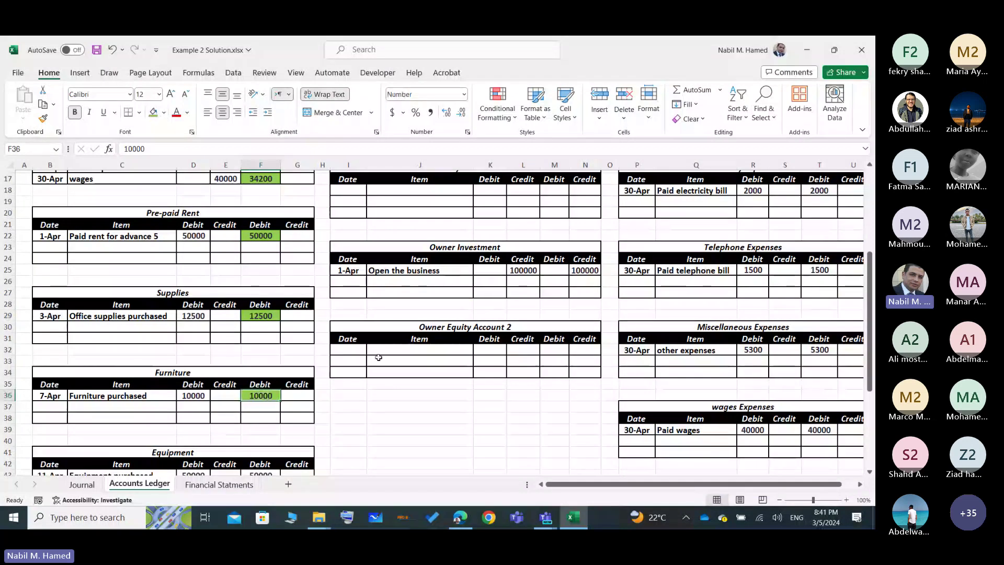
{"action": "scroll", "coordinate": [345, 350], "scroll_direction": "down", "scroll_amount": 4}
{"action": "left_click", "coordinate": [261, 322]}
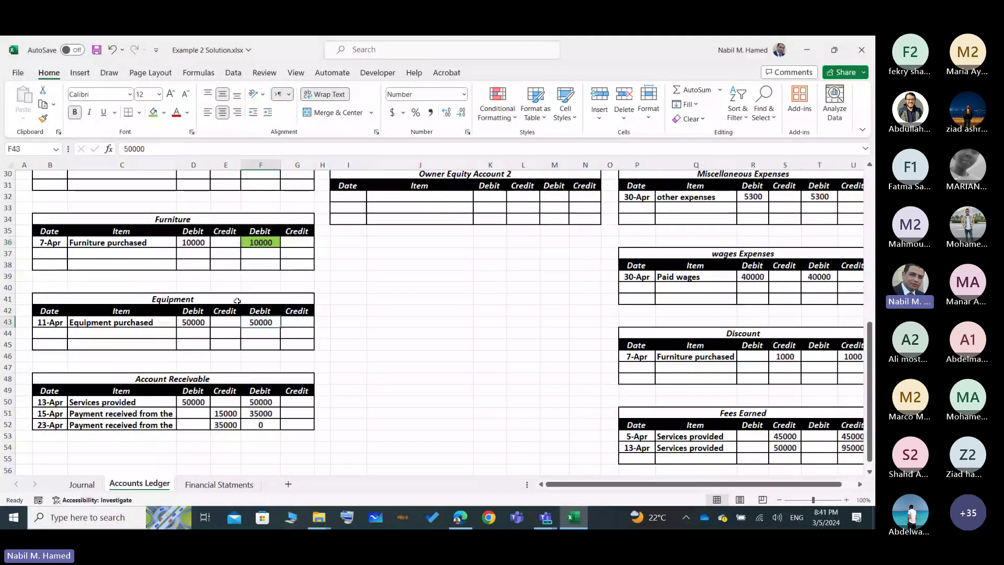
{"action": "key", "text": "F4"}
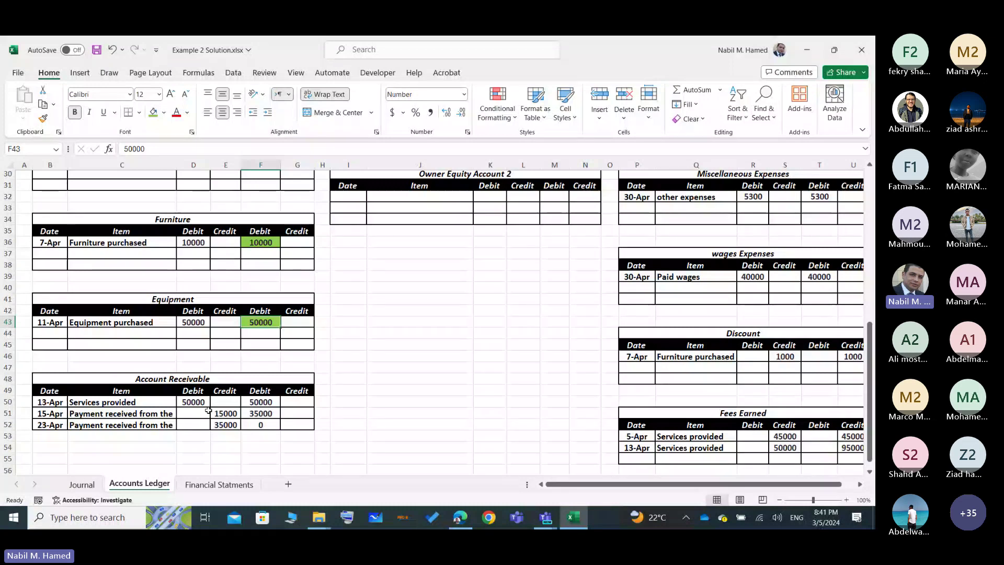
- Check the Account Receivable payments and running balance, and fill its final balance in F52 light green
{"action": "left_click", "coordinate": [259, 413]}
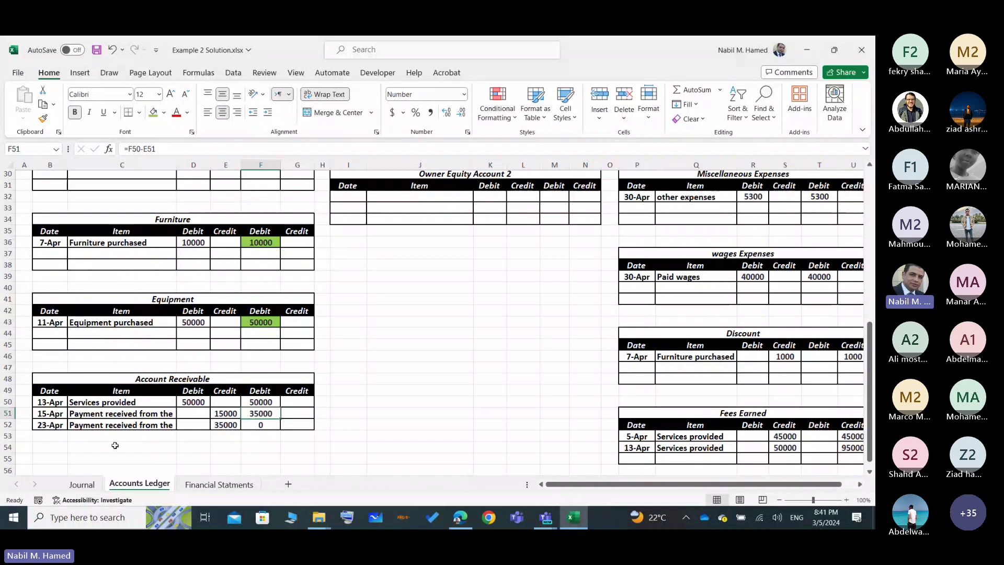
{"action": "left_click", "coordinate": [226, 425]}
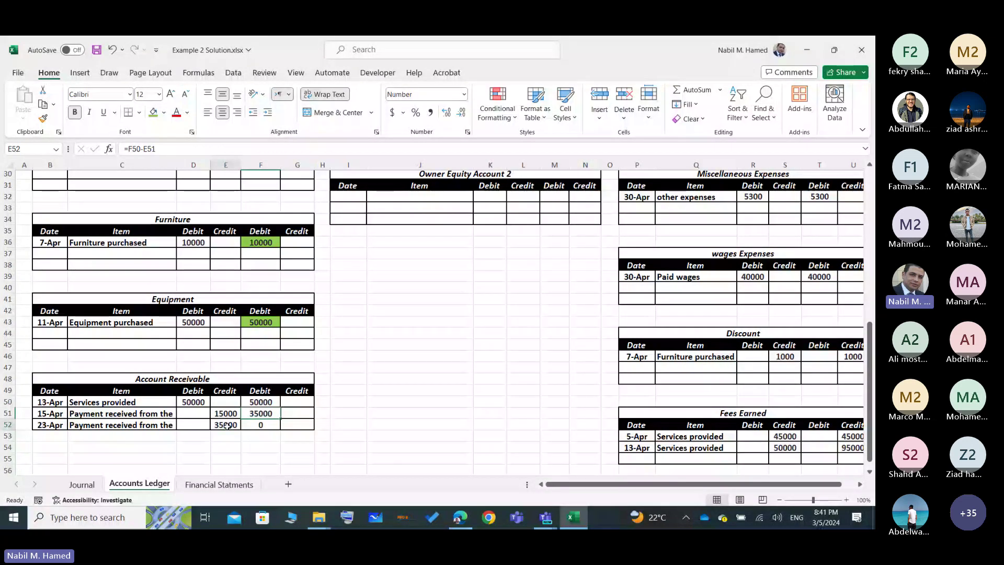
{"action": "left_click", "coordinate": [261, 424]}
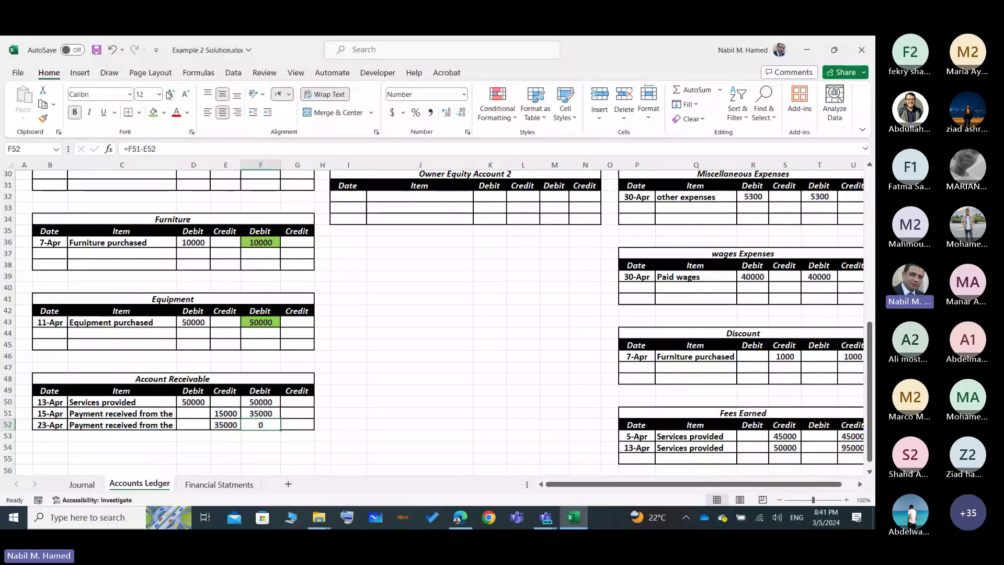
{"action": "left_click", "coordinate": [153, 112]}
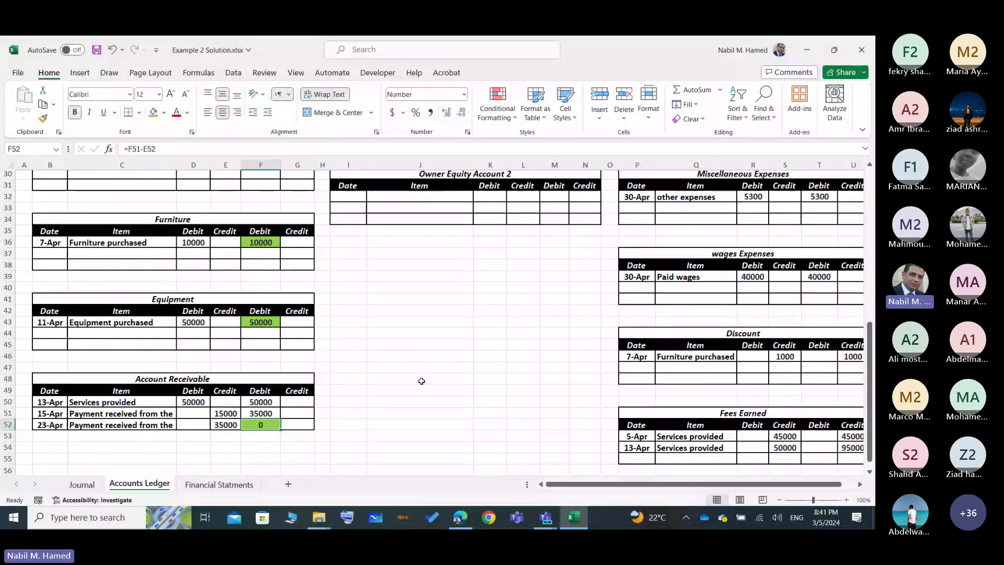
- Fill the final credit balances of Account Payable in N5, Notes Payable in N11 and Owner Investment in N25 light green
{"action": "scroll", "coordinate": [463, 374], "scroll_direction": "up", "scroll_amount": 5}
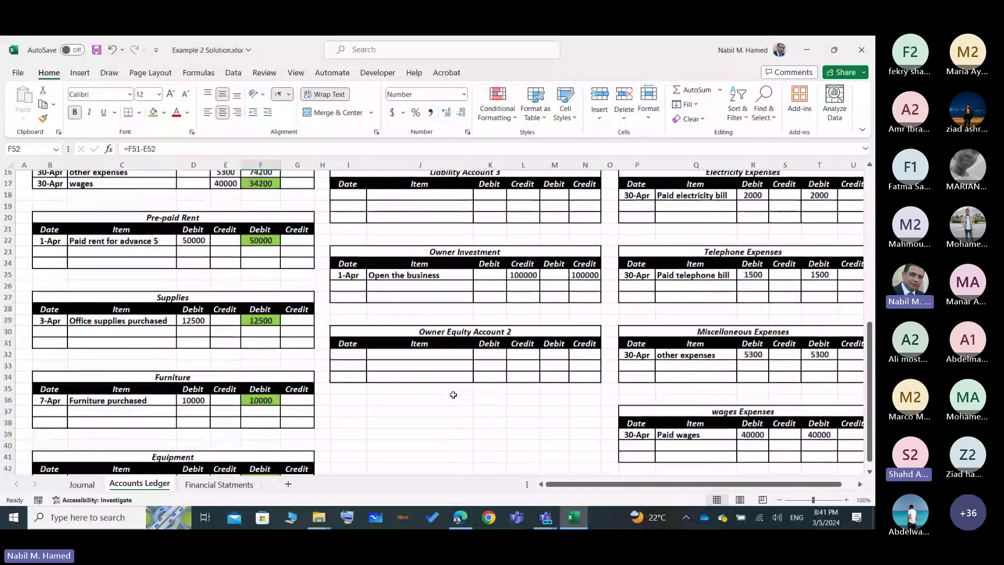
{"action": "scroll", "coordinate": [453, 395], "scroll_direction": "up", "scroll_amount": 1}
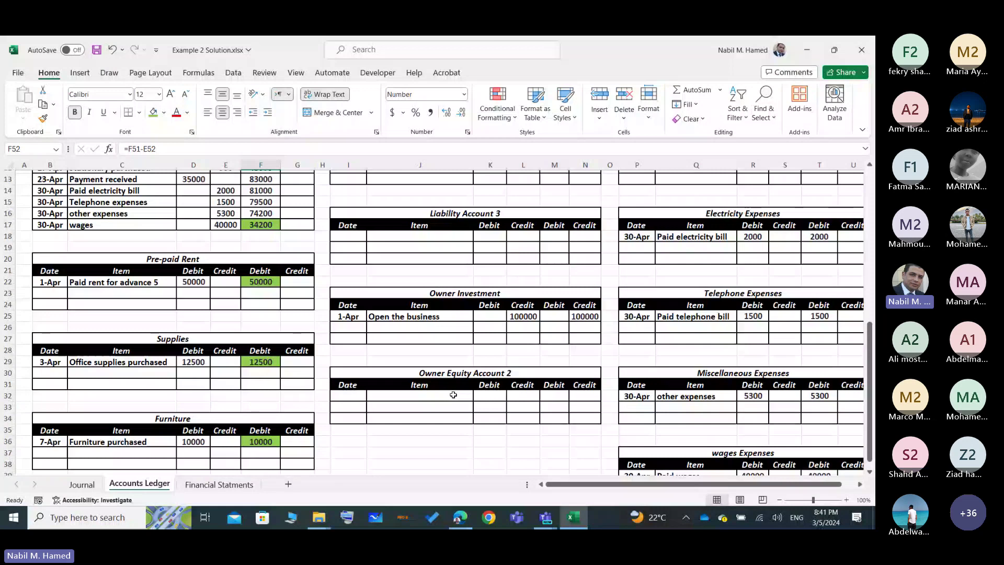
{"action": "scroll", "coordinate": [454, 395], "scroll_direction": "up", "scroll_amount": 4}
{"action": "left_click", "coordinate": [588, 223]}
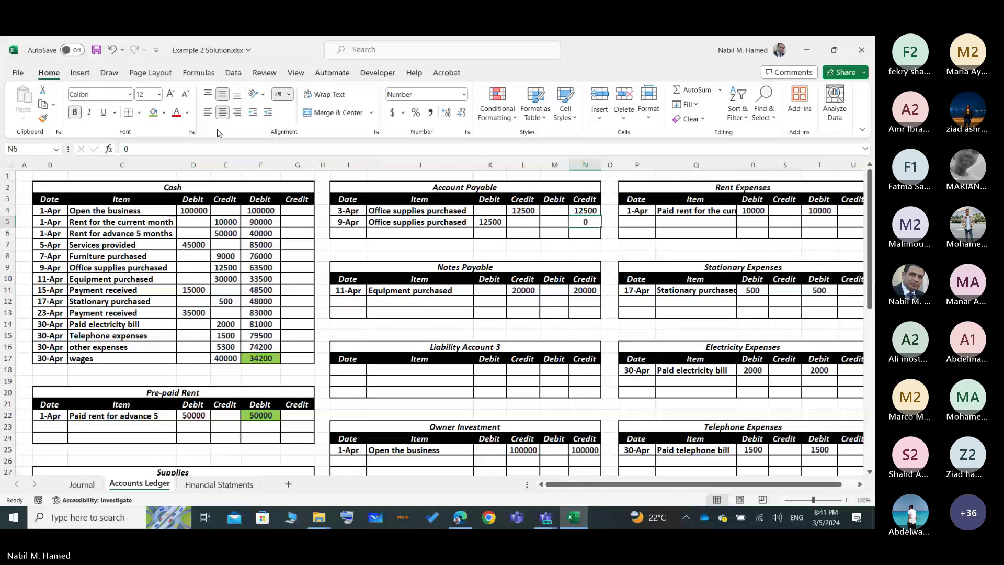
{"action": "left_click", "coordinate": [153, 111]}
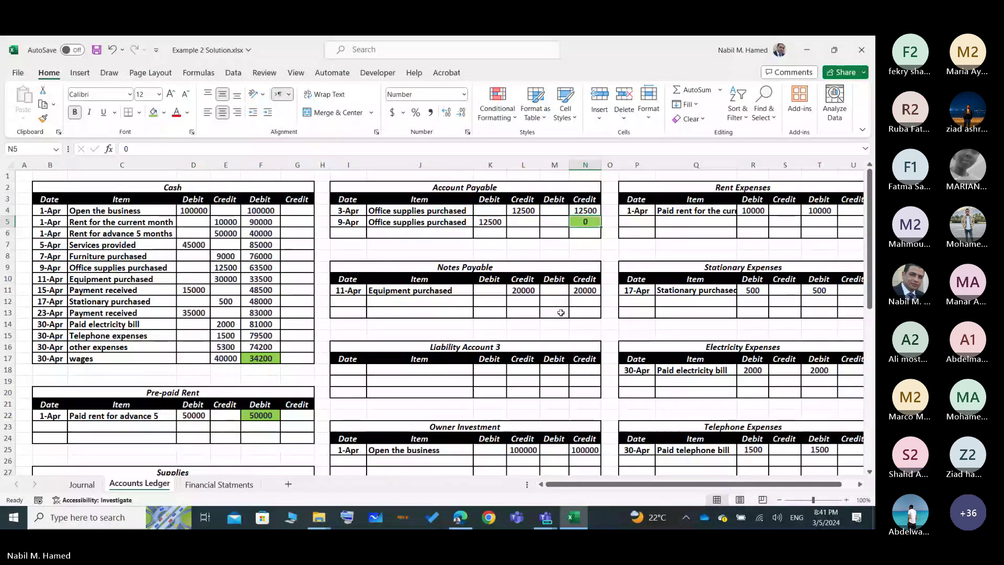
{"action": "left_click", "coordinate": [583, 289]}
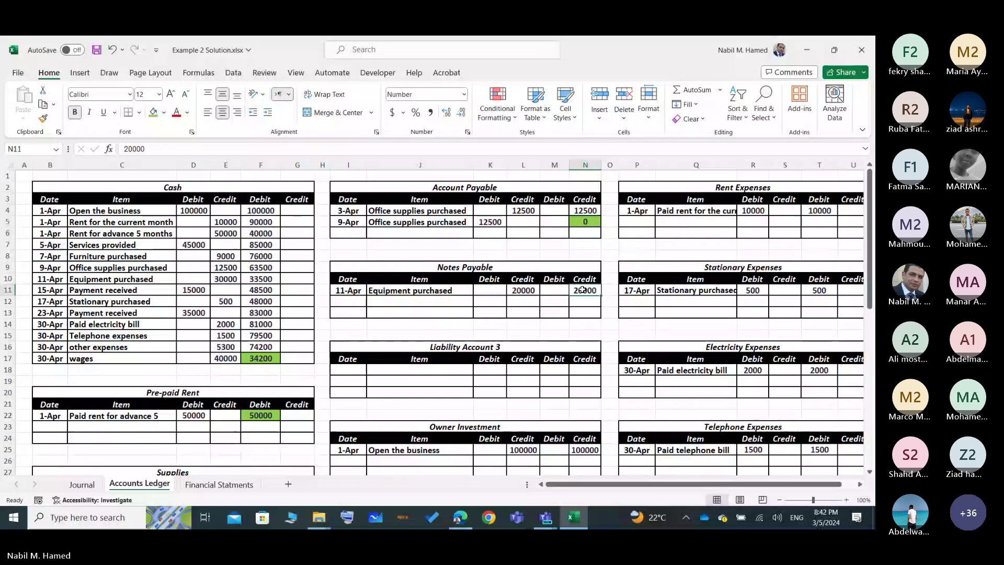
{"action": "left_click", "coordinate": [584, 289]}
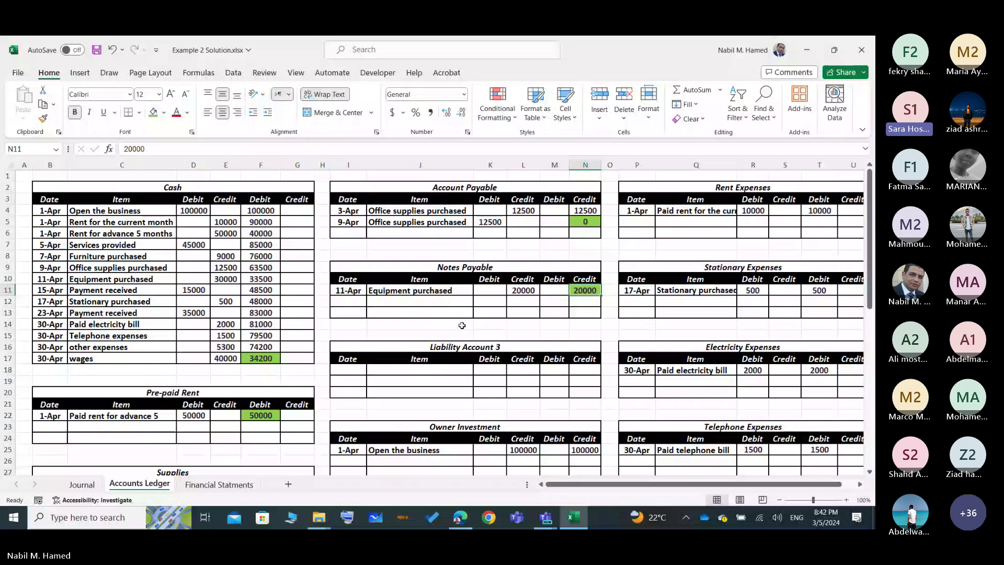
- Fill the debit balances of Rent Expenses in T4, Stationary Expenses in T11 and Electricity Expenses in T18 light green
{"action": "left_click", "coordinate": [819, 210]}
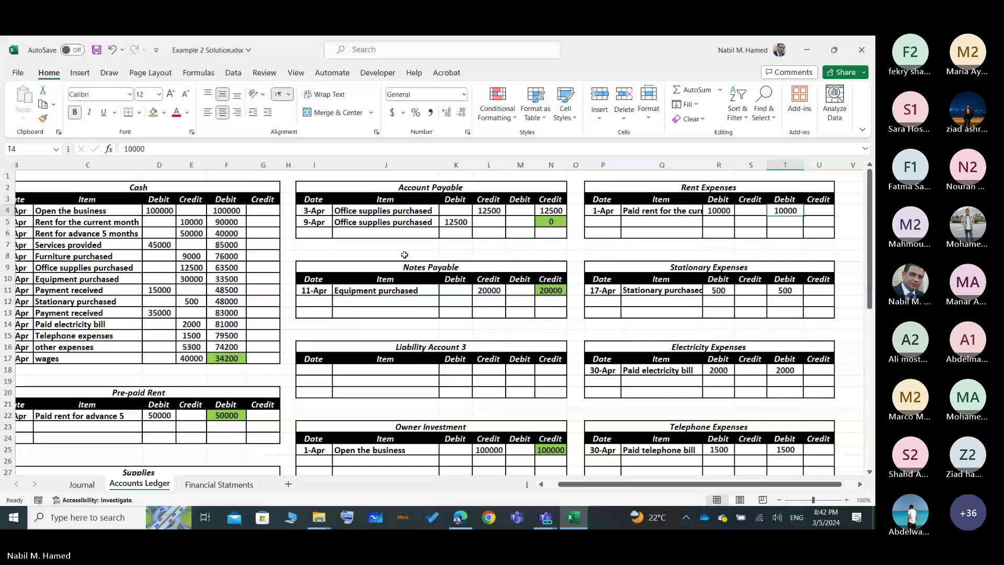
{"action": "left_click", "coordinate": [153, 112]}
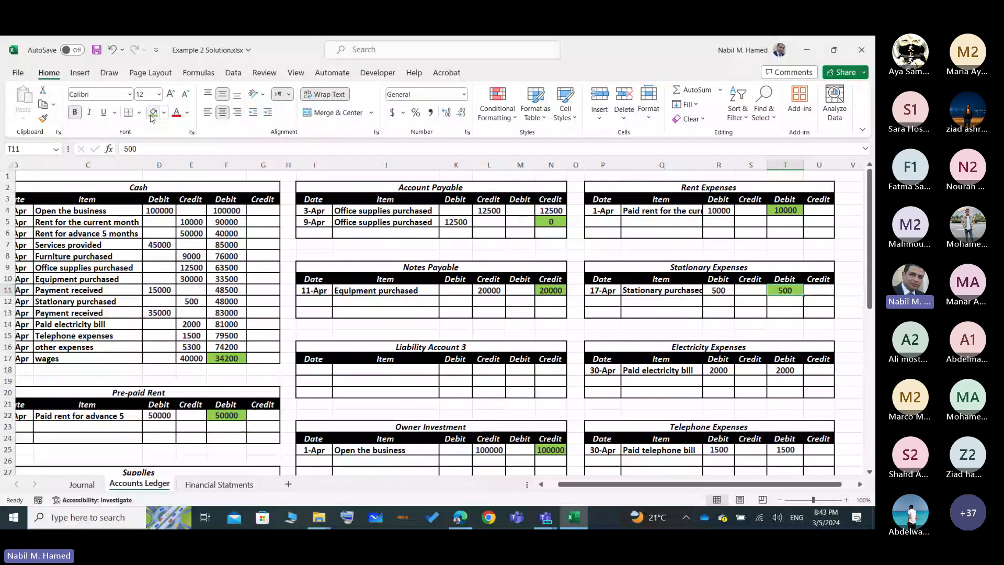
{"action": "scroll", "coordinate": [706, 285], "scroll_direction": "down", "scroll_amount": 3}
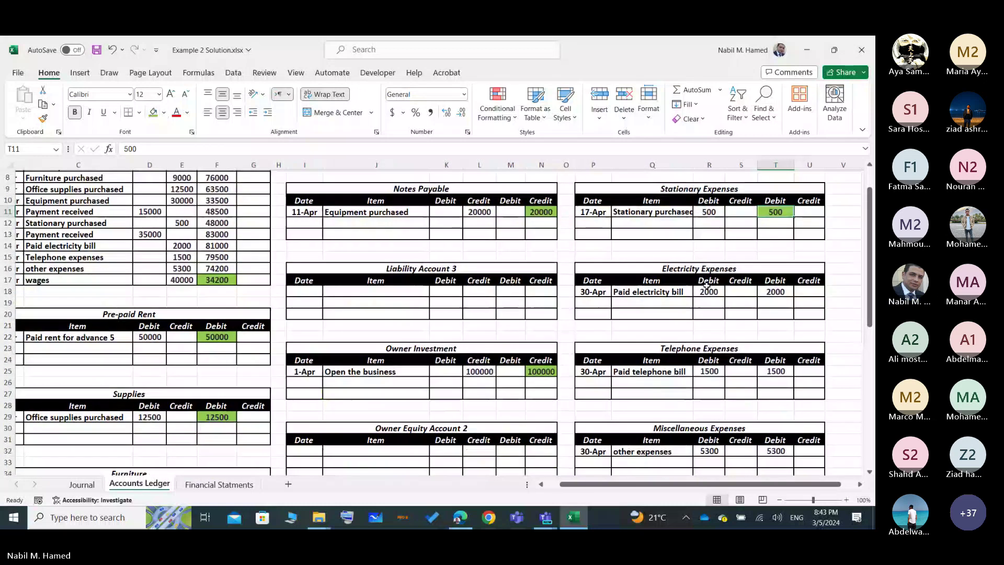
{"action": "left_click", "coordinate": [775, 291]}
{"action": "key", "text": "F4"}
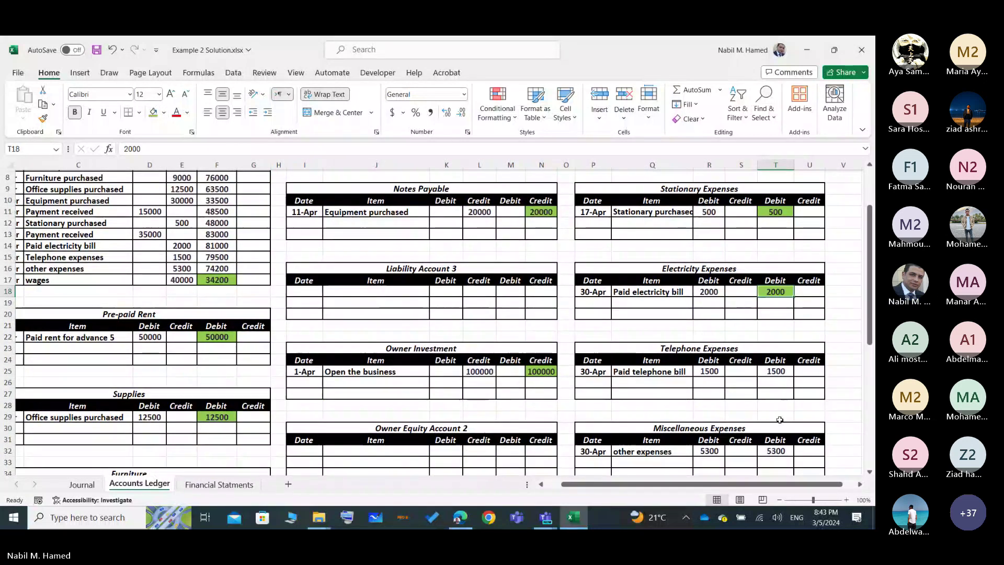
- Fill the debit balances of Telephone Expenses in T25, Miscellaneous Expenses in T32 and wages Expenses in T39 light green
{"action": "left_click", "coordinate": [774, 371]}
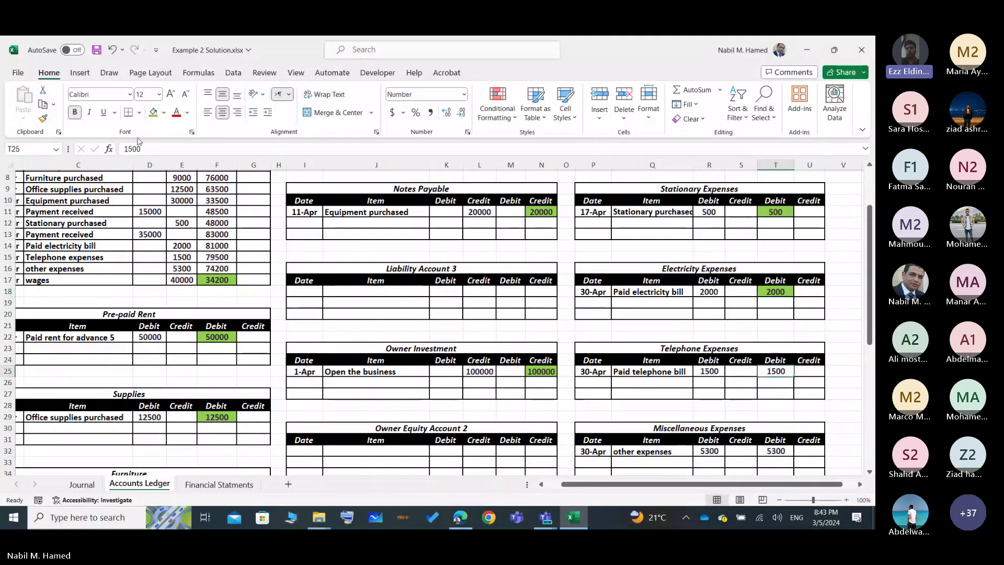
{"action": "left_click", "coordinate": [151, 113]}
{"action": "left_click", "coordinate": [766, 450]}
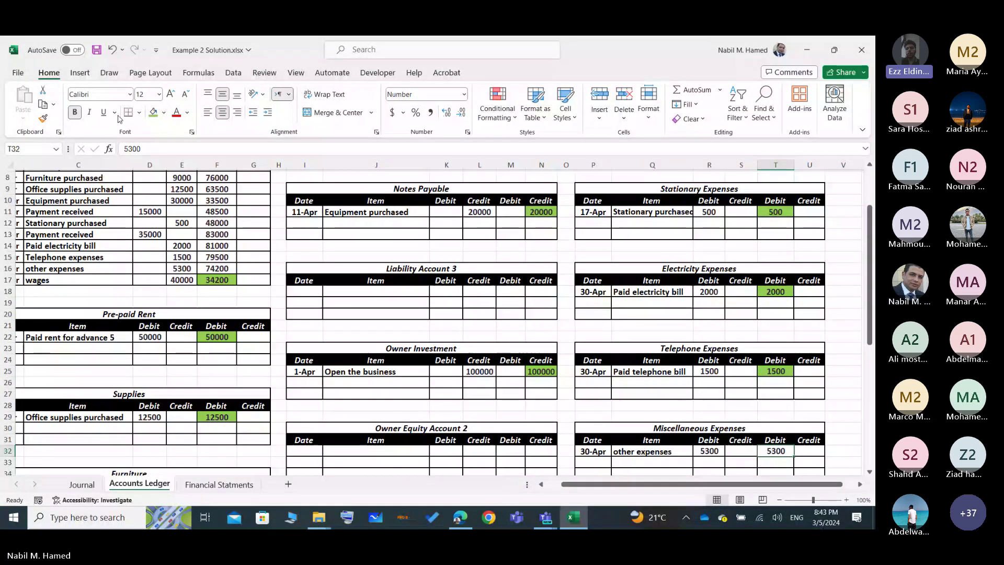
{"action": "left_click", "coordinate": [152, 113]}
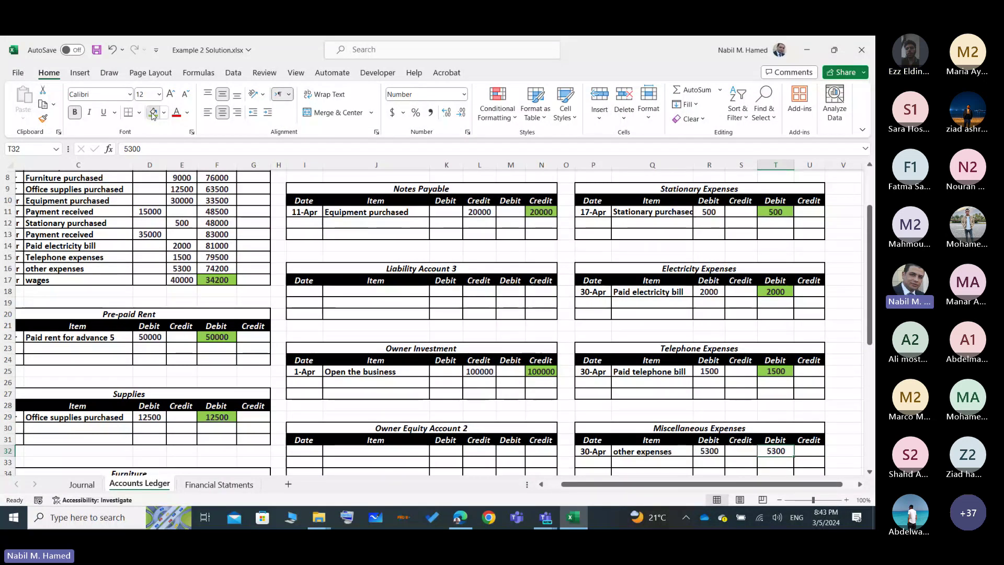
{"action": "scroll", "coordinate": [774, 411], "scroll_direction": "down", "scroll_amount": 3}
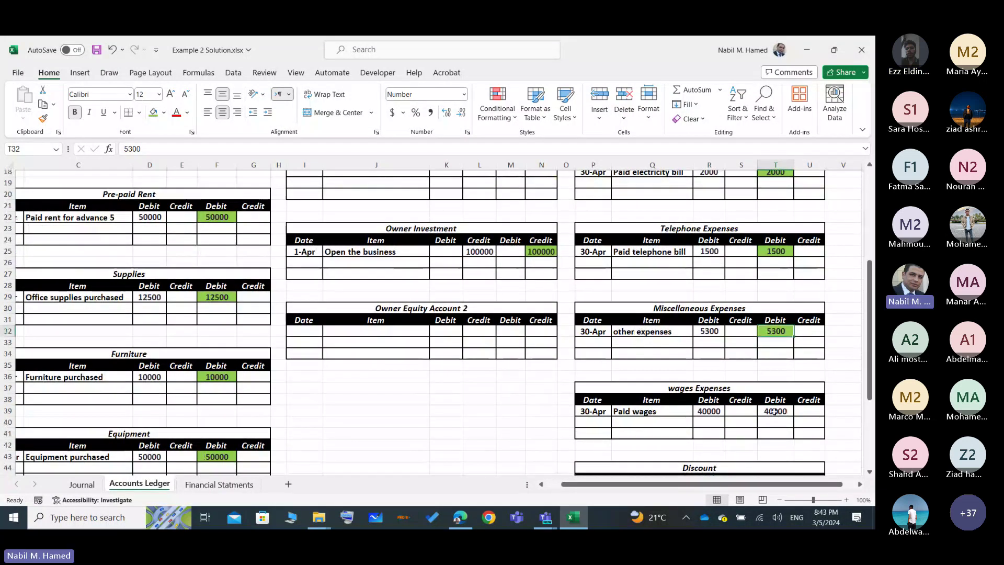
{"action": "left_click", "coordinate": [774, 411]}
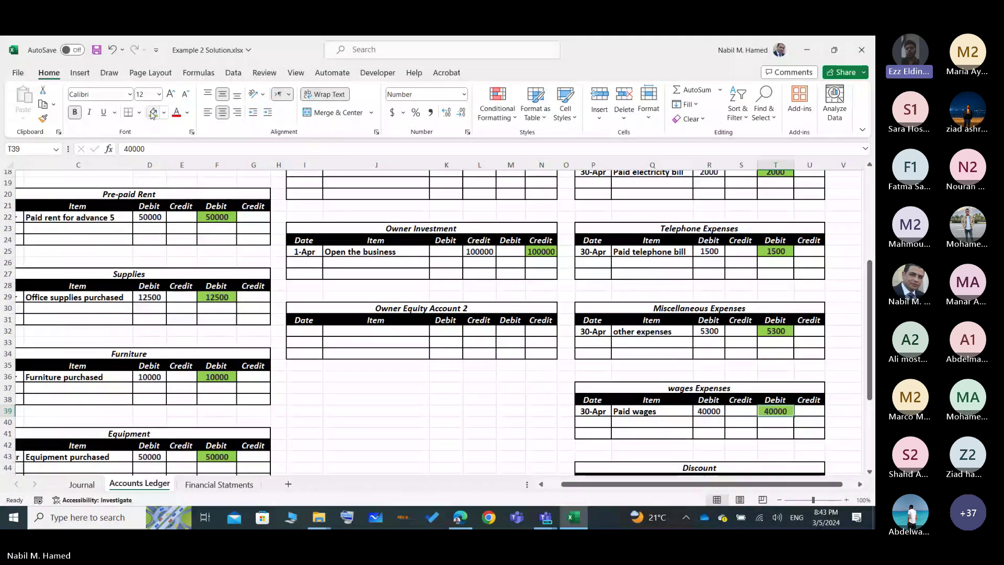
- Return to the Journal sheet, highlight "on account" in the April 3 transaction text, and clear the highlight
{"action": "scroll", "coordinate": [419, 428], "scroll_direction": "left", "scroll_amount": 2}
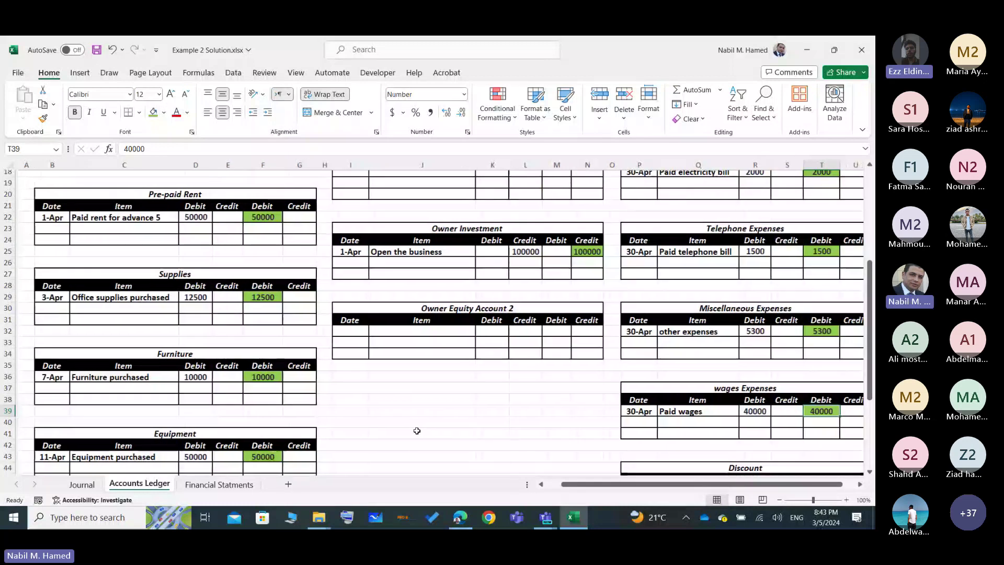
{"action": "key", "text": "ctrl+Page_Up"}
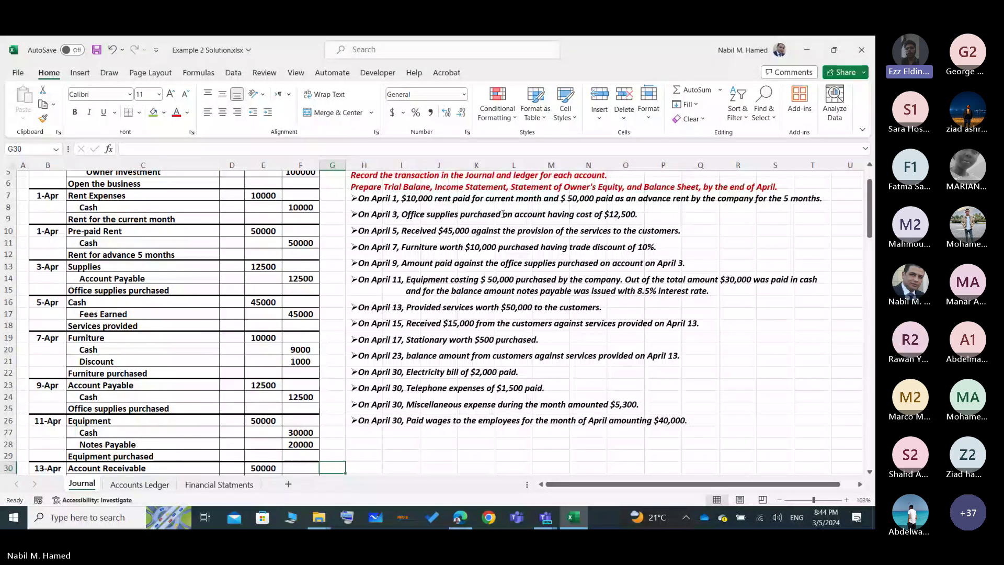
{"action": "left_click_drag", "start_coordinate": [503, 214], "coordinate": [536, 216]}
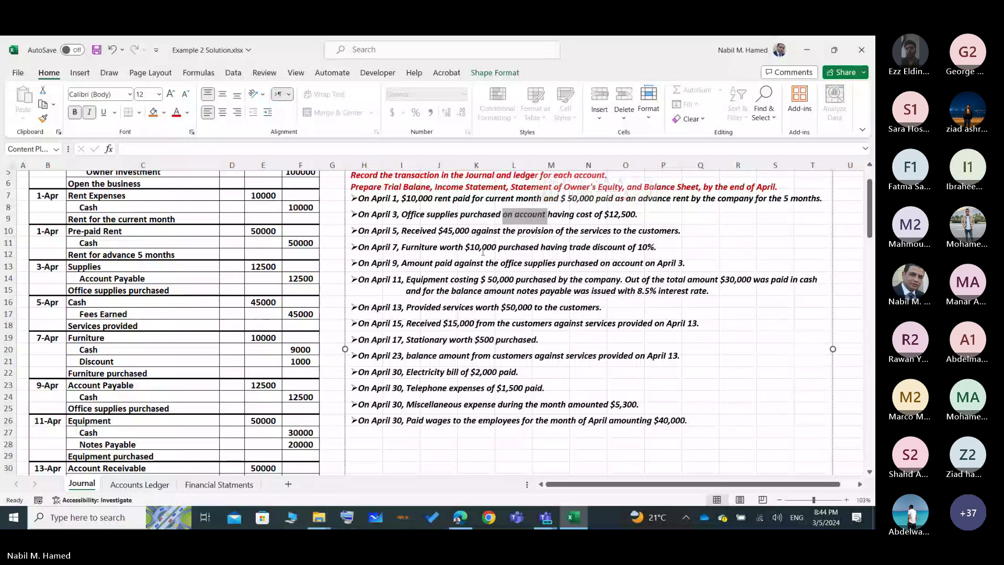
{"action": "left_click", "coordinate": [459, 263]}
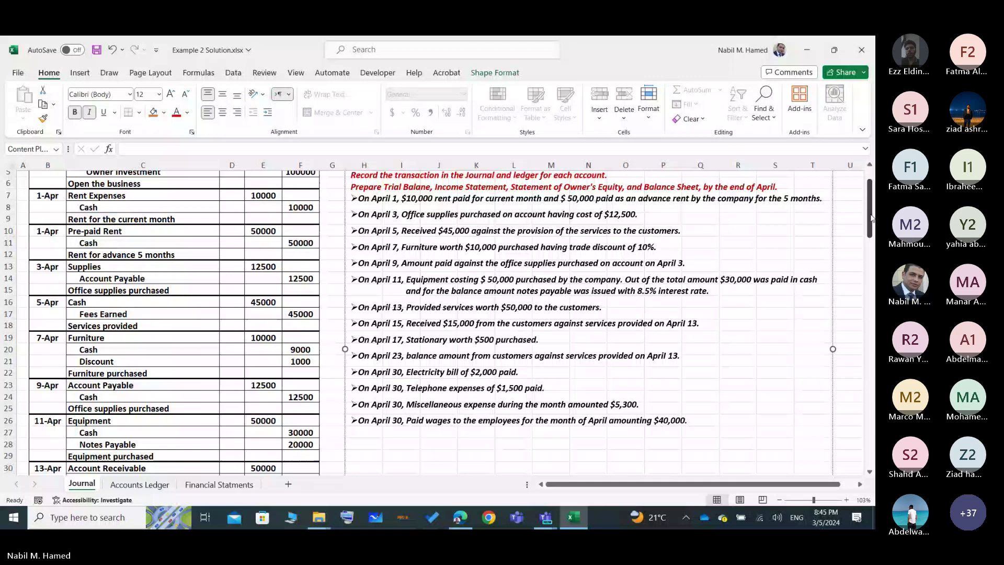
- Open the Financial Statments sheet and highlight the trial balance's asset, liability, owner investment, expense with discount, and fees earned account names group by group
{"action": "key", "text": "Escape"}
{"action": "left_click_drag", "start_coordinate": [871, 218], "coordinate": [869, 178]}
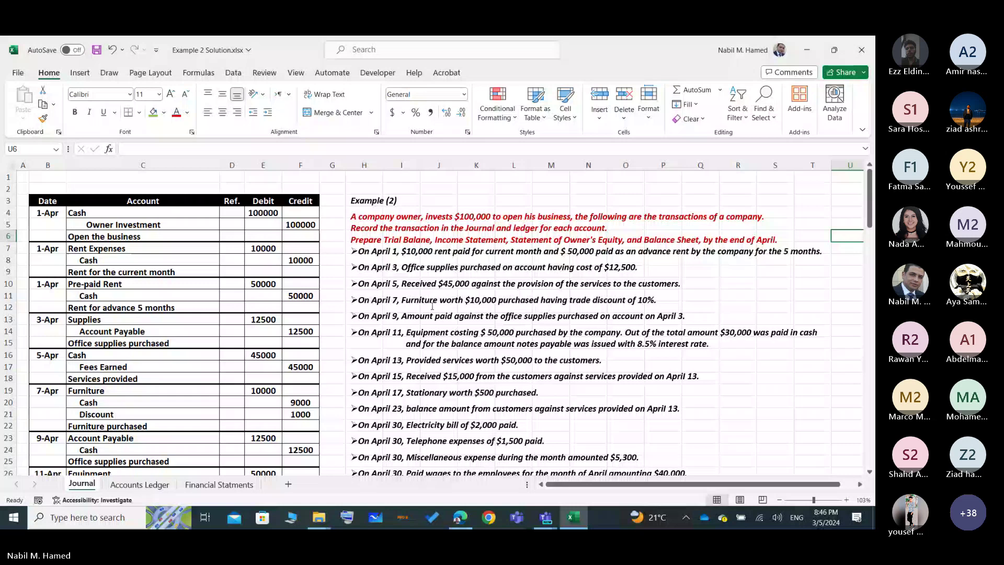
{"action": "left_click", "coordinate": [220, 484]}
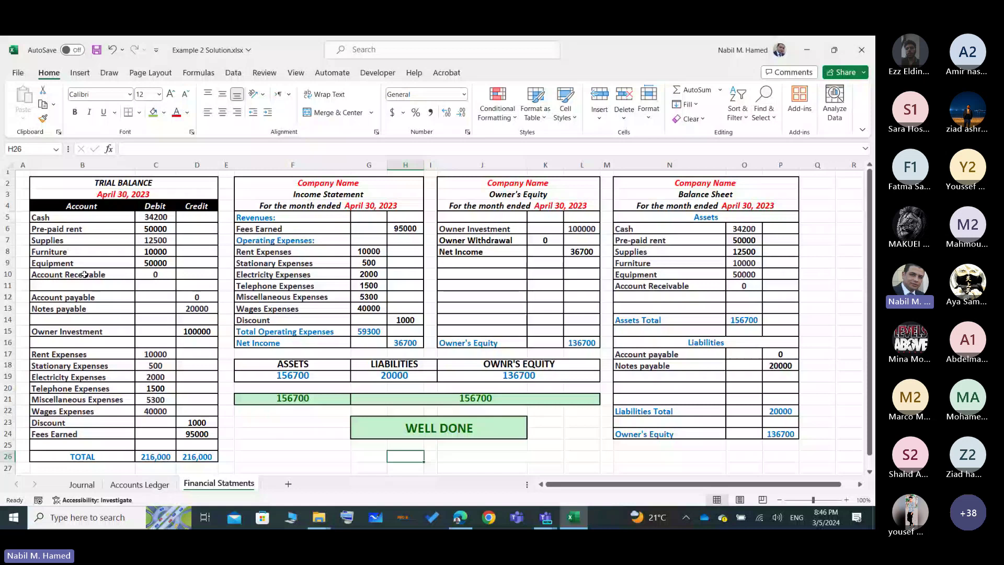
{"action": "left_click_drag", "start_coordinate": [82, 217], "coordinate": [109, 273]}
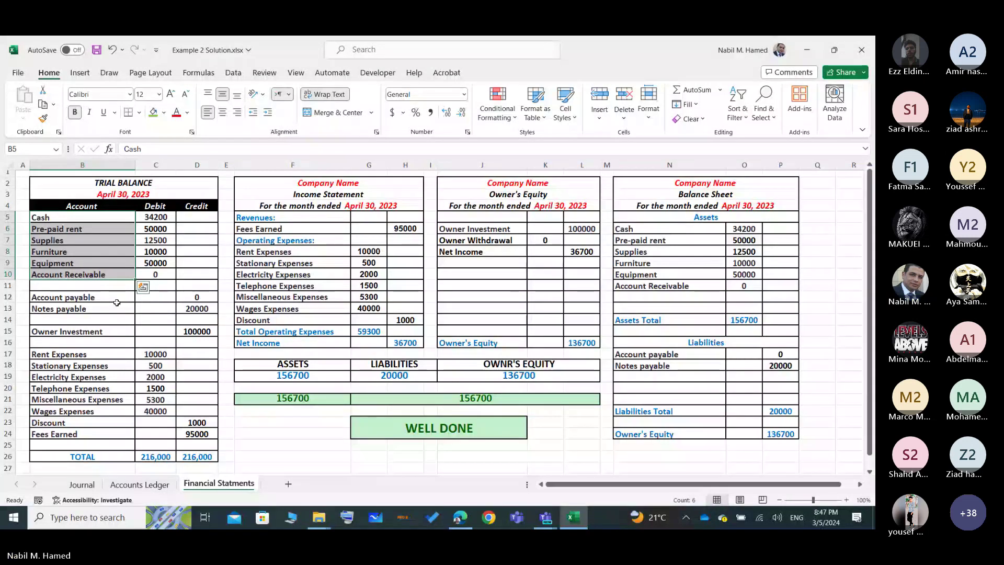
{"action": "left_click_drag", "start_coordinate": [117, 302], "coordinate": [120, 308]}
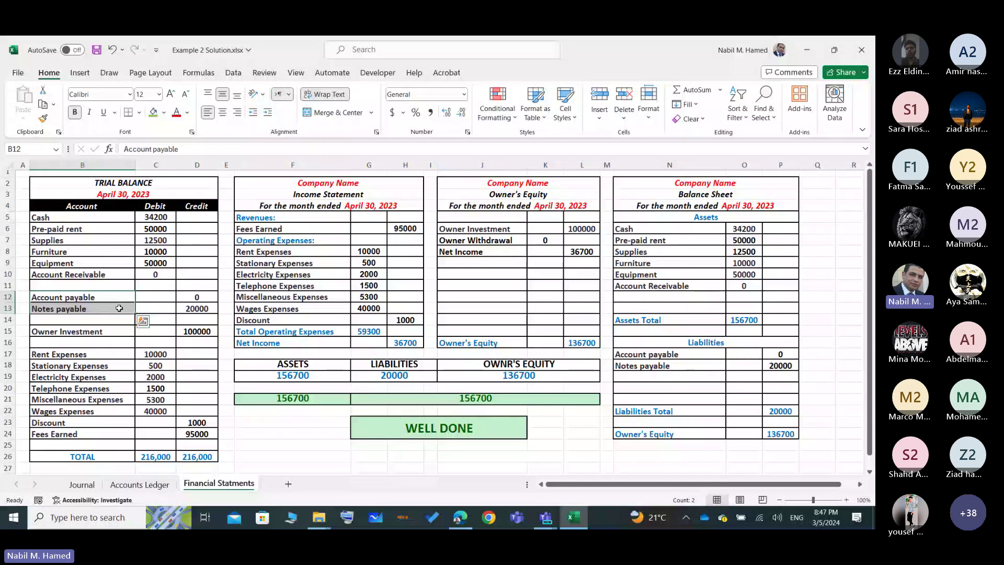
{"action": "left_click", "coordinate": [123, 334]}
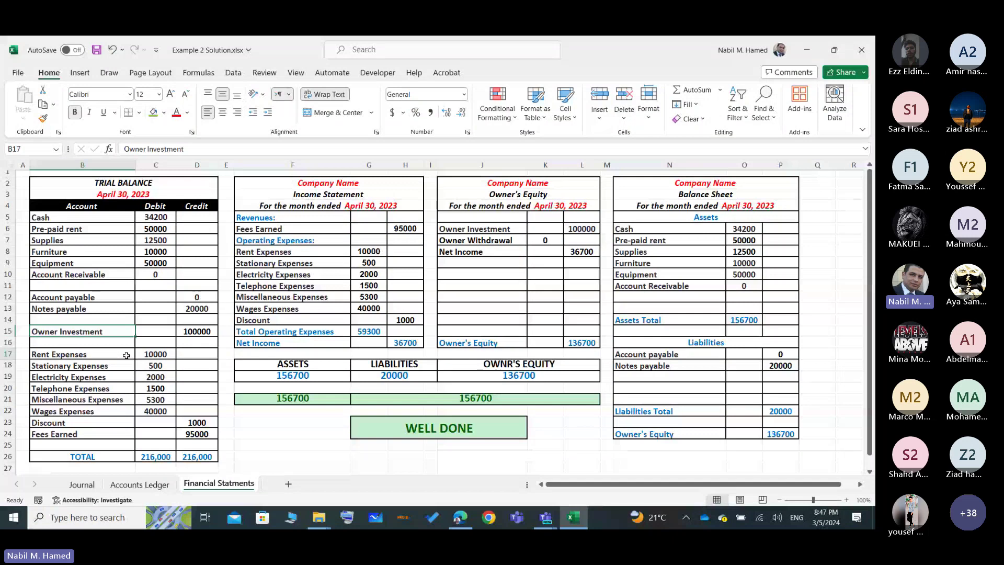
{"action": "left_click_drag", "start_coordinate": [127, 355], "coordinate": [126, 422]}
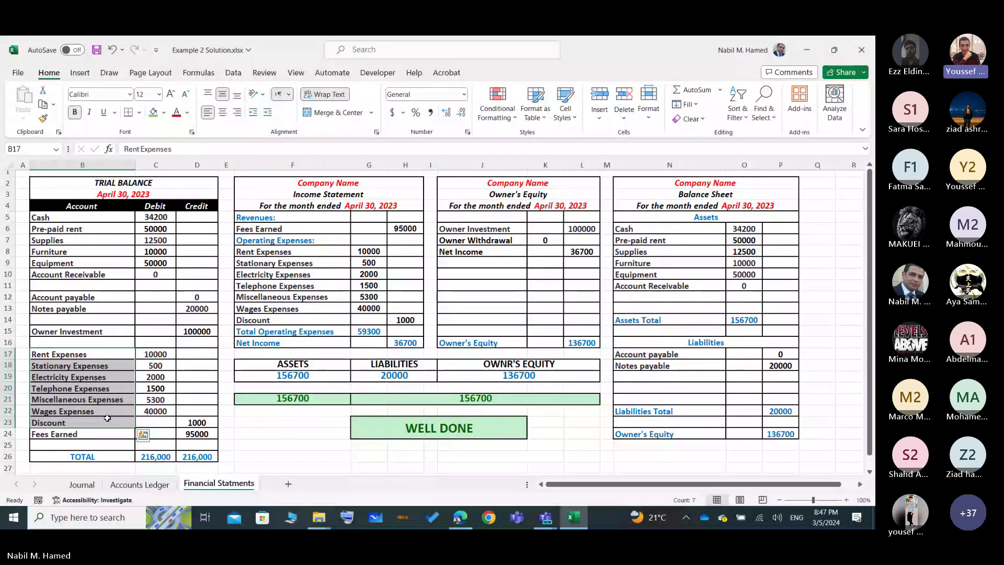
{"action": "left_click", "coordinate": [98, 436]}
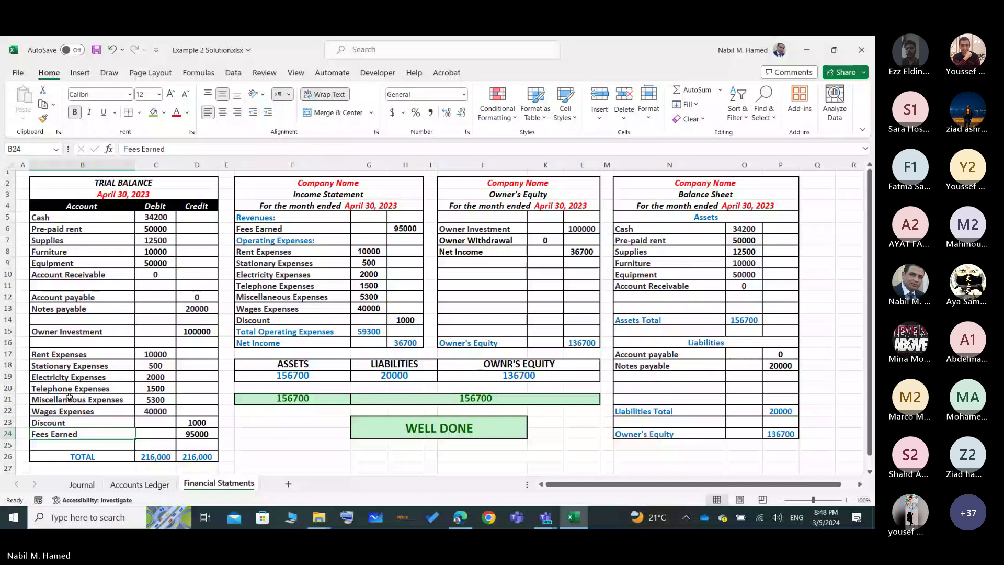
- Review the journal entries on the Journal sheet and the account tables with their green final balances on the Accounts Ledger sheet
{"action": "left_click", "coordinate": [79, 486]}
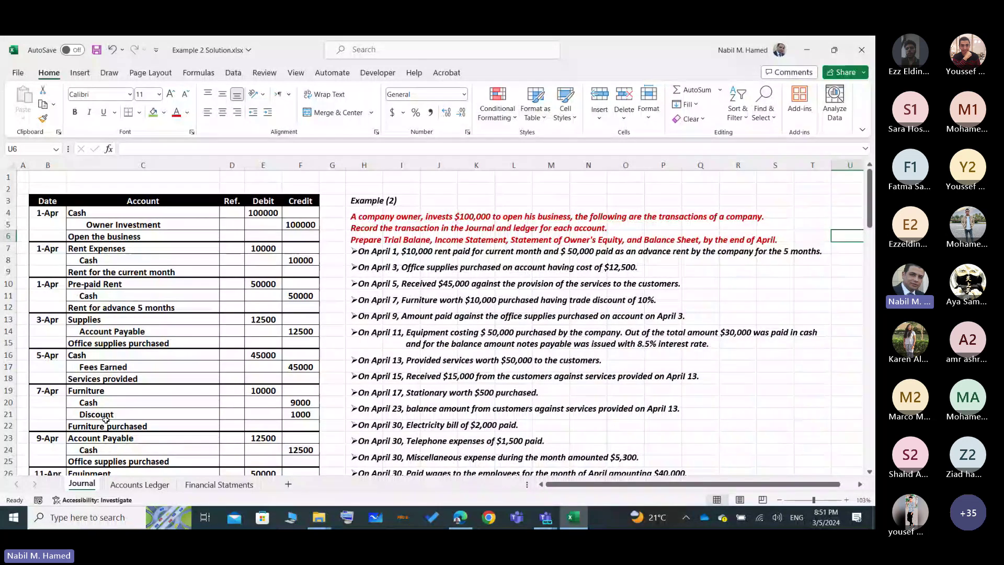
{"action": "scroll", "coordinate": [106, 420], "scroll_direction": "down", "scroll_amount": 5}
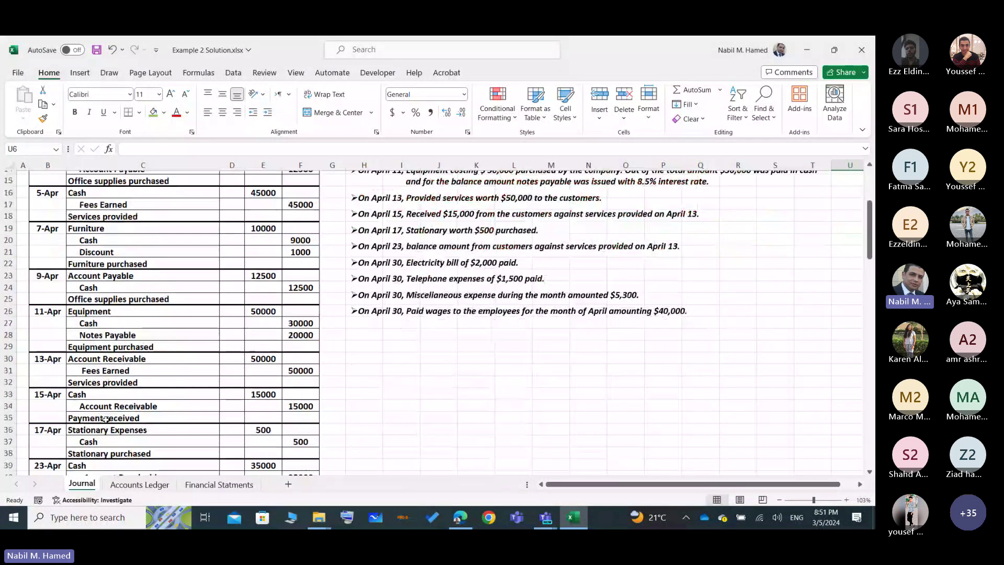
{"action": "left_click", "coordinate": [140, 484]}
{"action": "scroll", "coordinate": [426, 416], "scroll_direction": "down", "scroll_amount": 5}
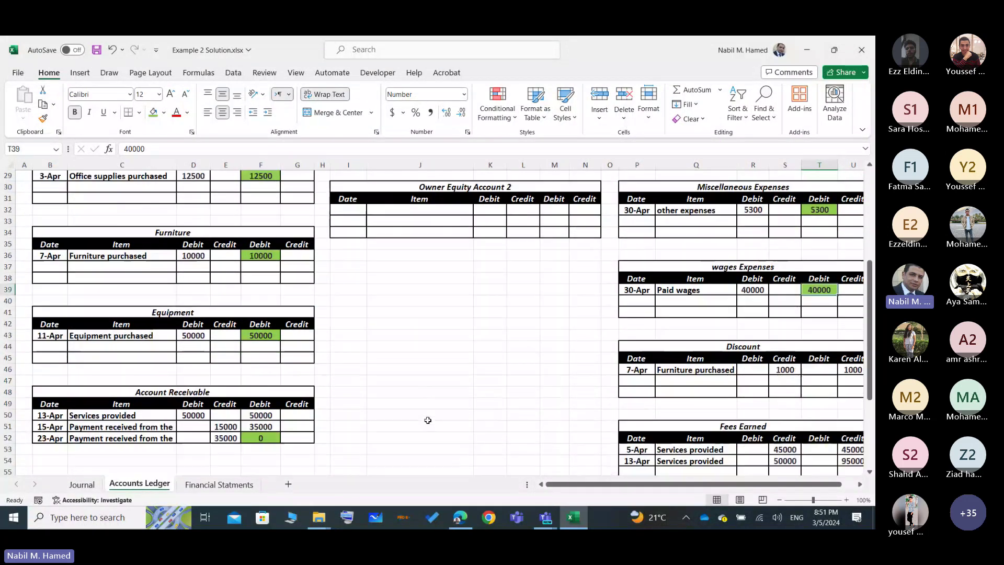
{"action": "scroll", "coordinate": [428, 420], "scroll_direction": "up", "scroll_amount": 11}
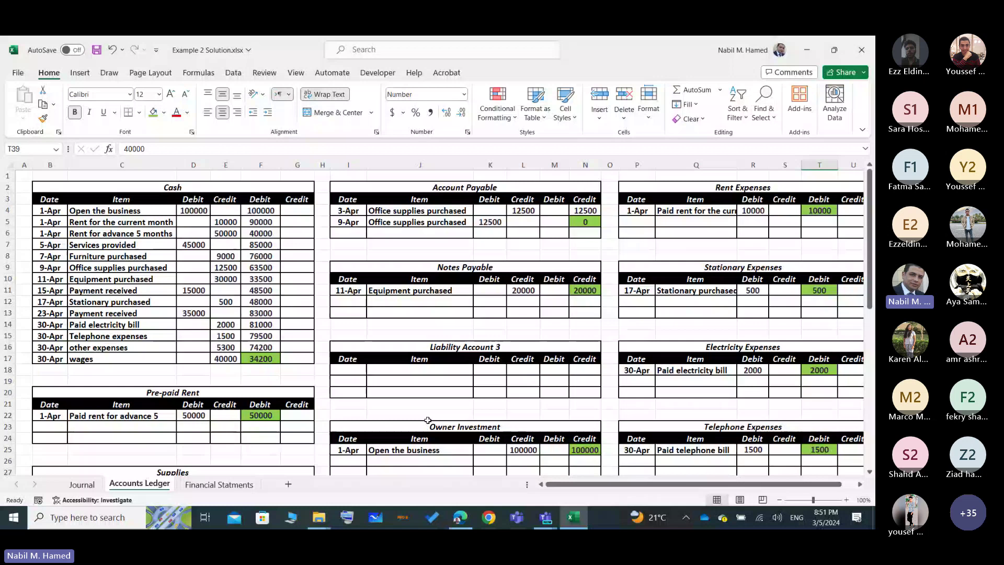
{"action": "scroll", "coordinate": [428, 420], "scroll_direction": "down", "scroll_amount": 7}
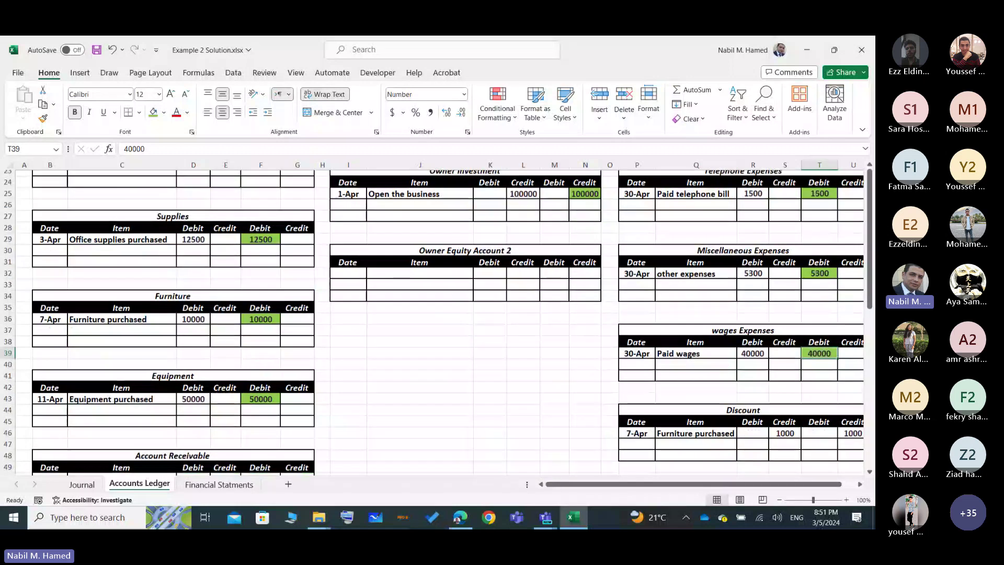
{"action": "scroll", "coordinate": [432, 322], "scroll_direction": "down", "scroll_amount": 4}
{"action": "scroll", "coordinate": [432, 322], "scroll_direction": "up", "scroll_amount": 3}
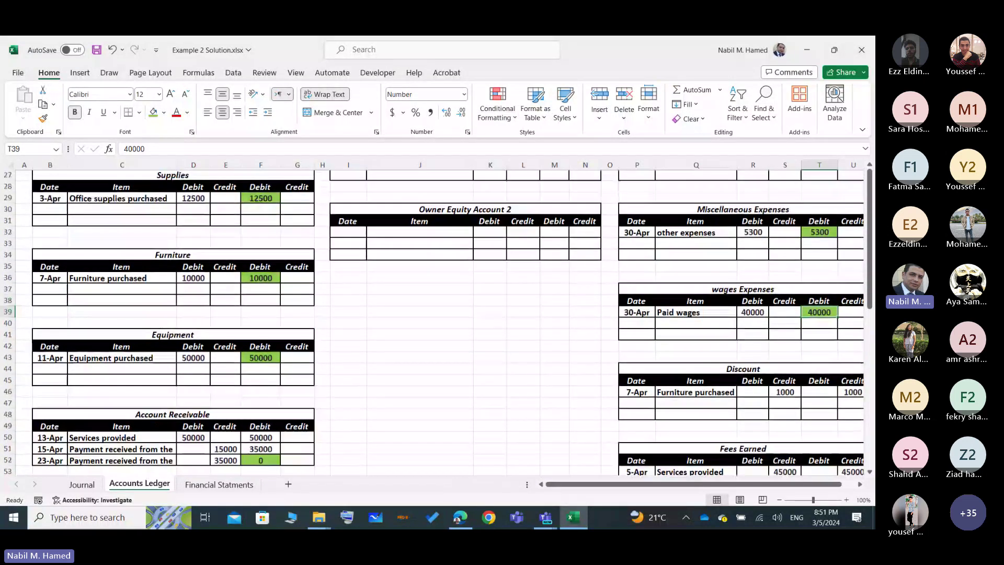
{"action": "scroll", "coordinate": [431, 322], "scroll_direction": "up", "scroll_amount": 4}
{"action": "scroll", "coordinate": [432, 322], "scroll_direction": "up", "scroll_amount": 4}
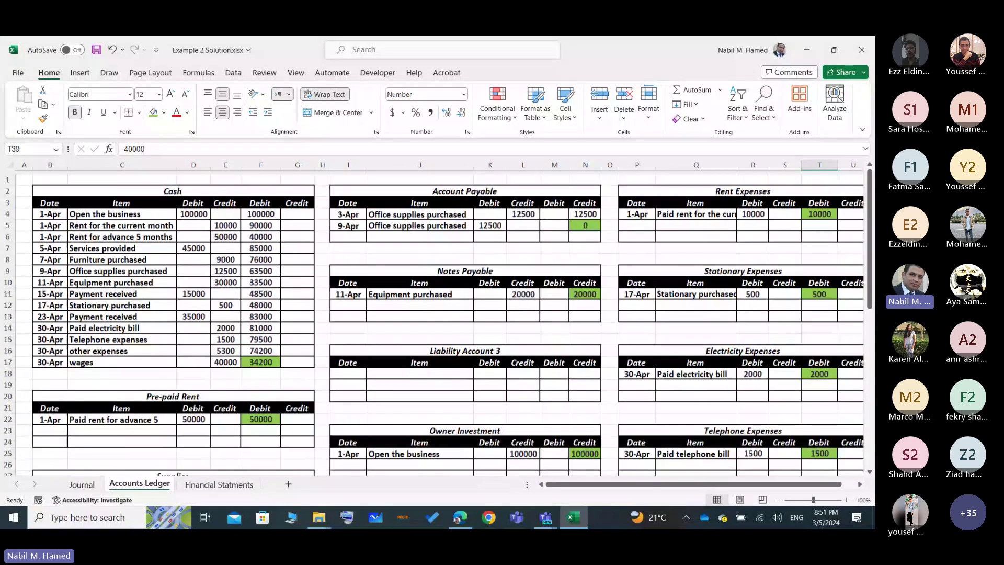
{"action": "scroll", "coordinate": [431, 322], "scroll_direction": "down", "scroll_amount": 1}
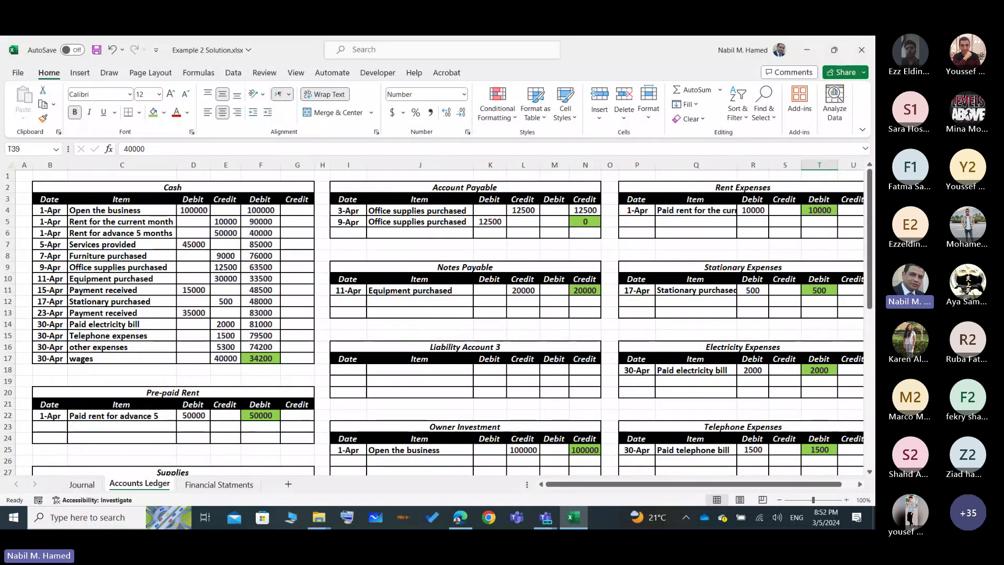
- On the Financial Statments sheet, highlight the trial balance's date, account names B5:B25 and debit and credit amounts C5:D25, and clear the selection
{"action": "left_click", "coordinate": [219, 485]}
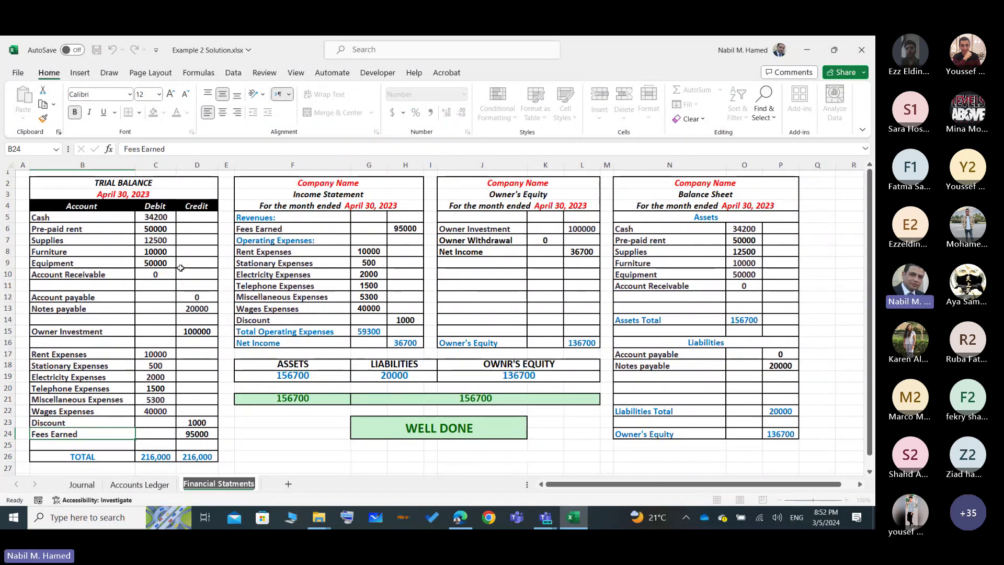
{"action": "left_click", "coordinate": [125, 193]}
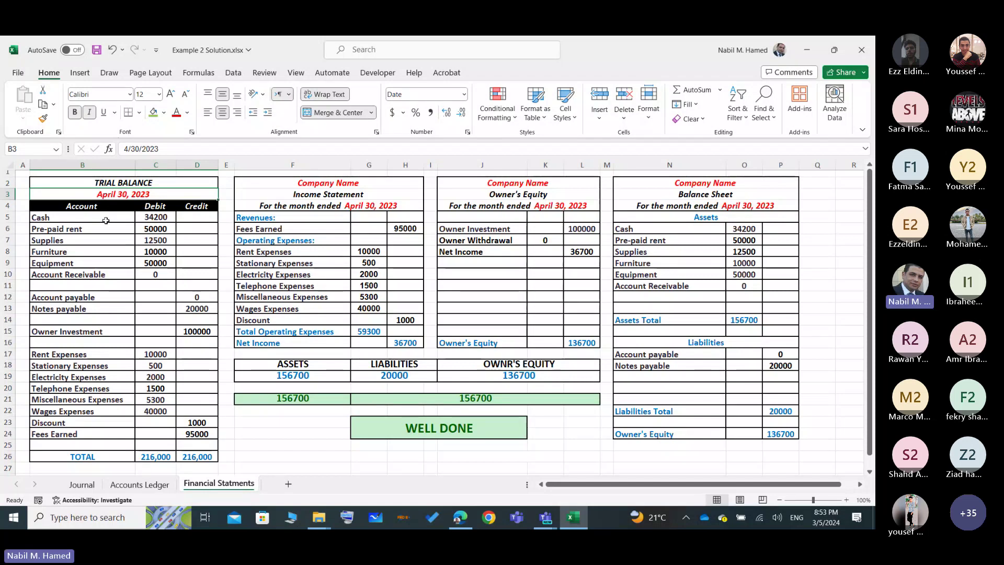
{"action": "left_click_drag", "start_coordinate": [106, 221], "coordinate": [99, 443]}
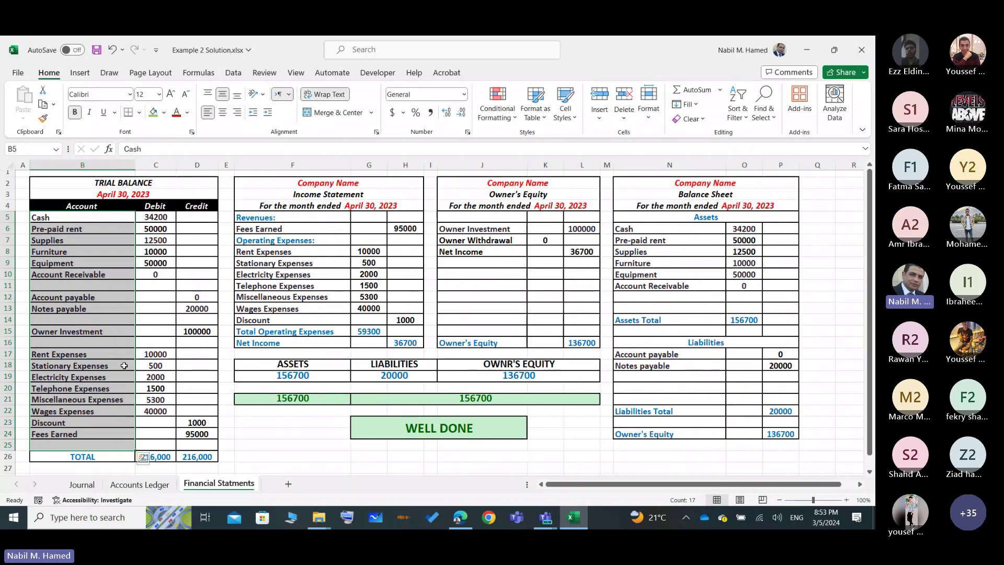
{"action": "left_click_drag", "start_coordinate": [156, 217], "coordinate": [197, 442]}
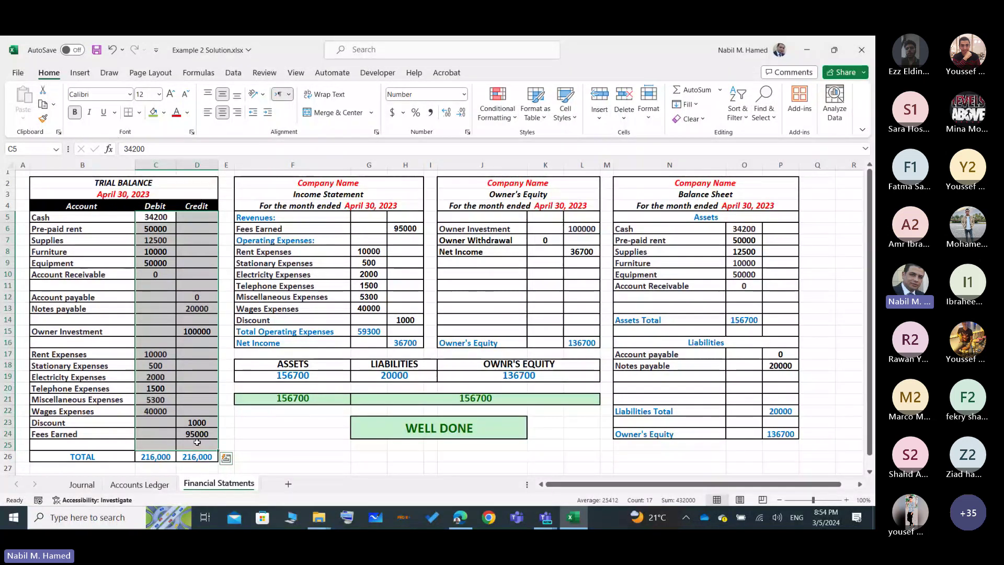
{"action": "left_click", "coordinate": [167, 320]}
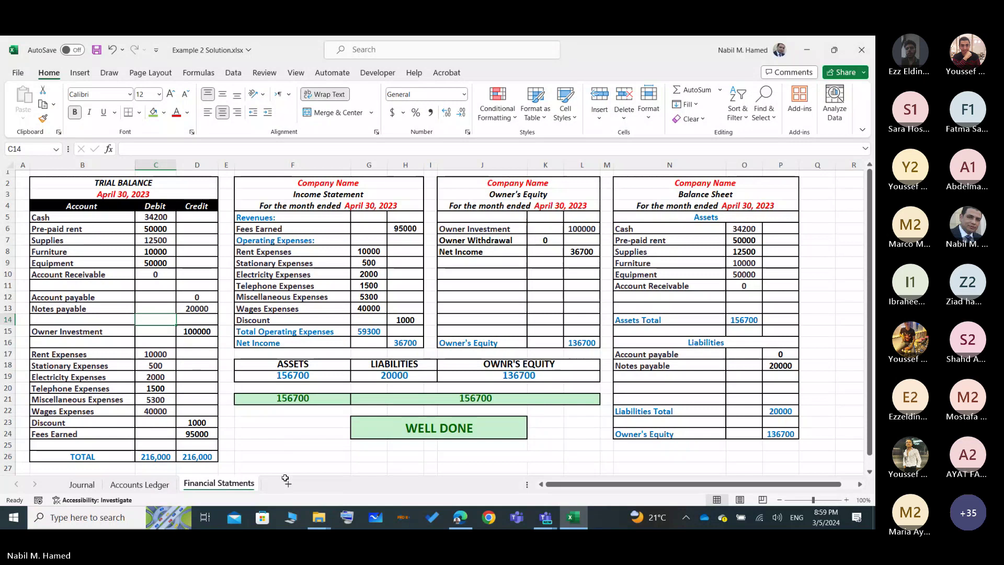
- Switch to the Teams meeting window to check which participants are speaking, and minimize it to return to the workbook
{"action": "left_click", "coordinate": [547, 519]}
{"action": "left_click", "coordinate": [484, 469]}
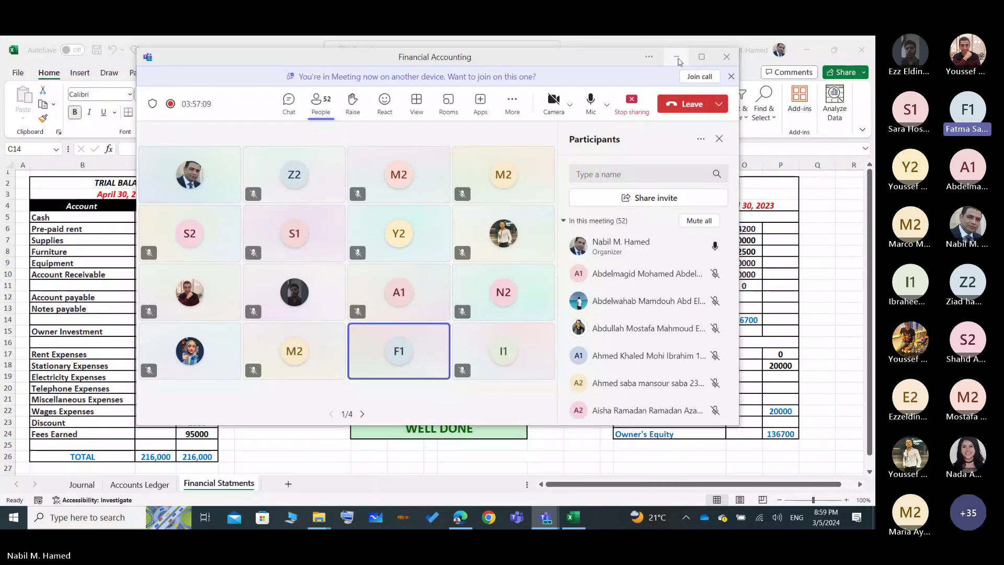
{"action": "left_click", "coordinate": [676, 58]}
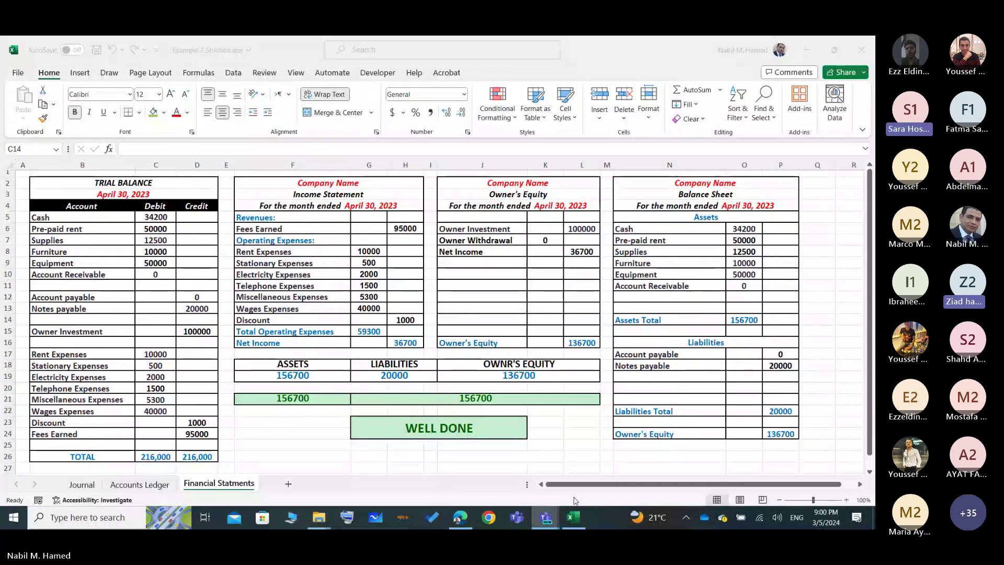
{"action": "mouse_move", "coordinate": [545, 527]}
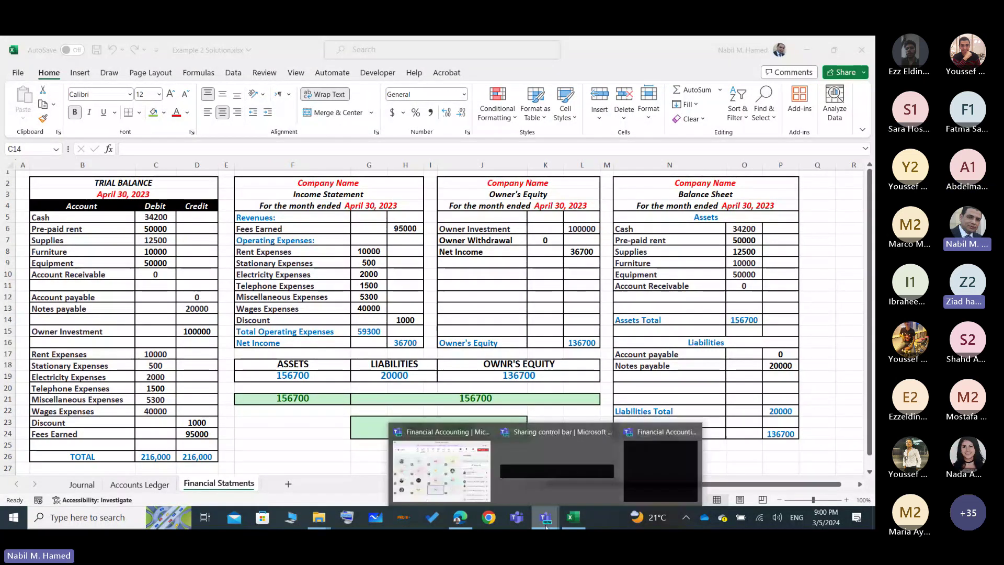
{"action": "left_click", "coordinate": [442, 467]}
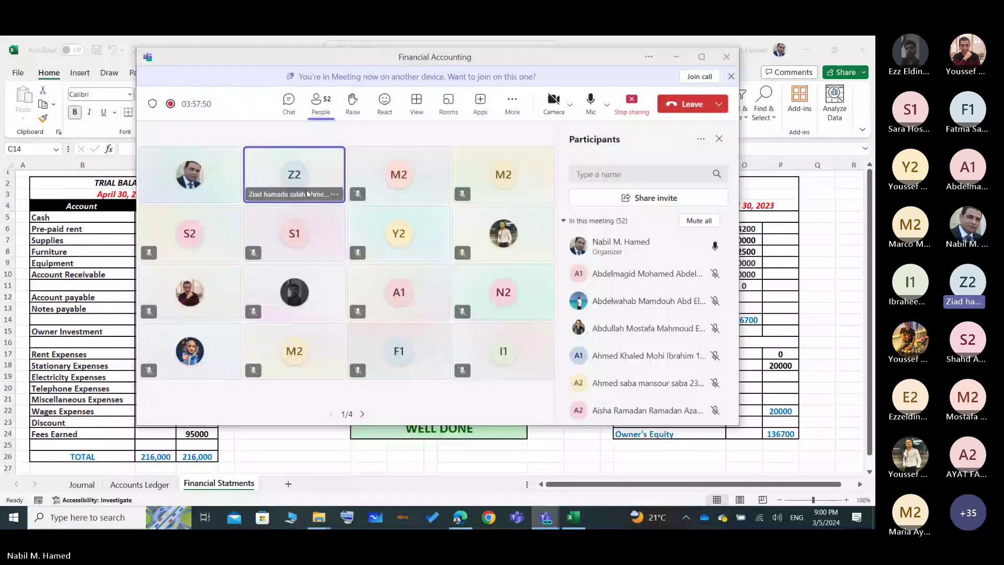
{"action": "mouse_move", "coordinate": [307, 182]}
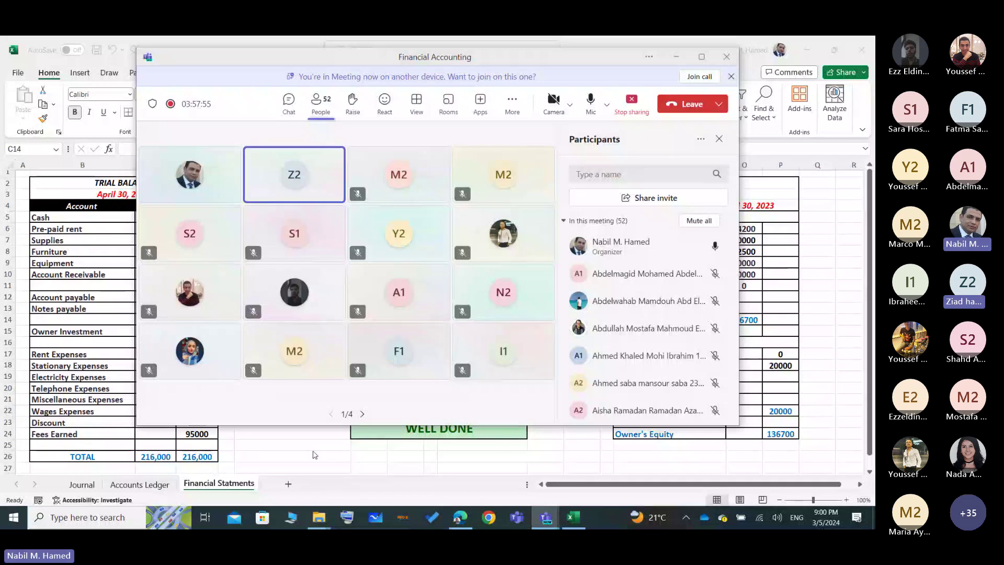
{"action": "left_click", "coordinate": [676, 57]}
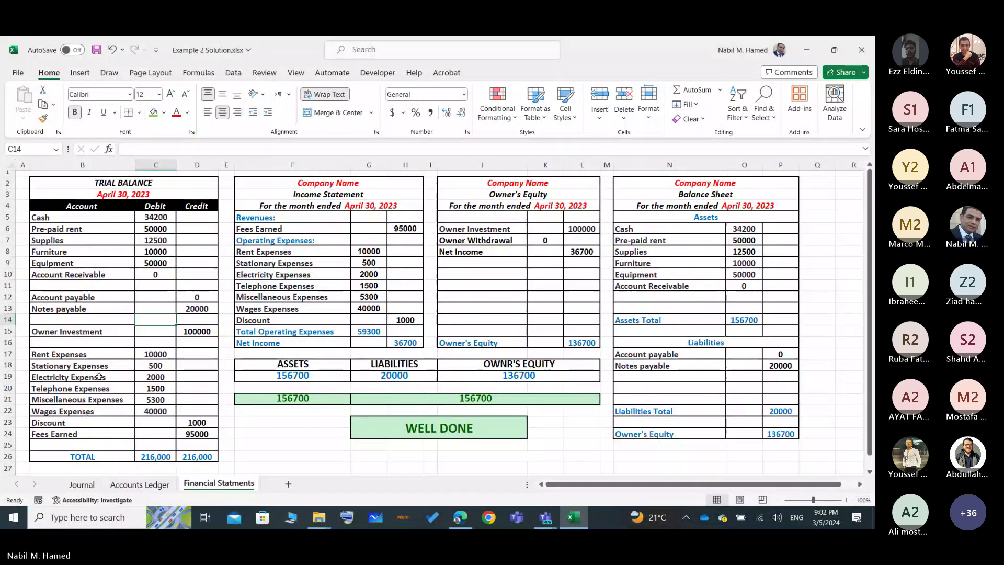
- Highlight the trial balance accounts from Rent Expenses to Discount, and select the Income Statement's company name, title and period headings in turn
{"action": "left_click_drag", "start_coordinate": [78, 354], "coordinate": [99, 423]}
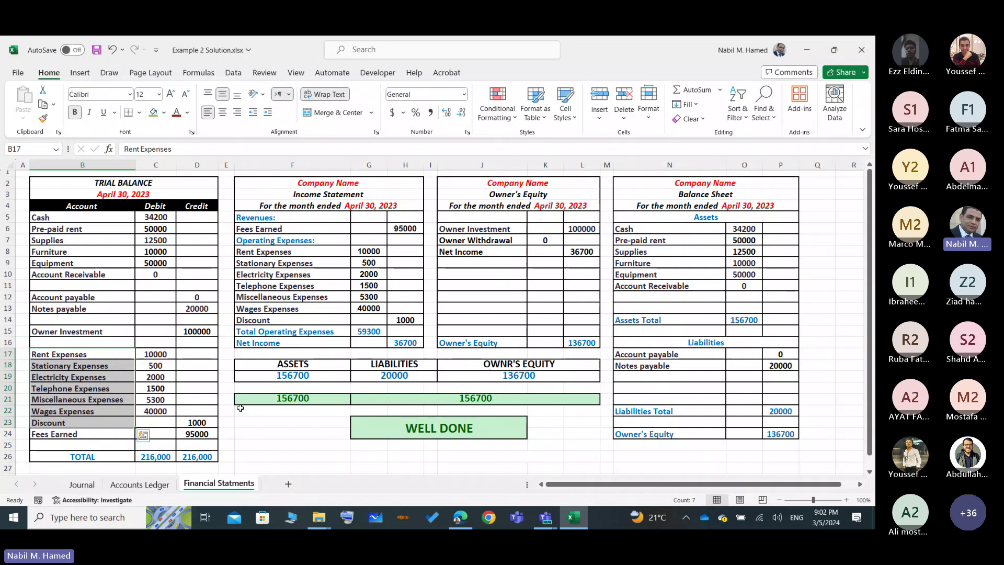
{"action": "left_click", "coordinate": [267, 455]}
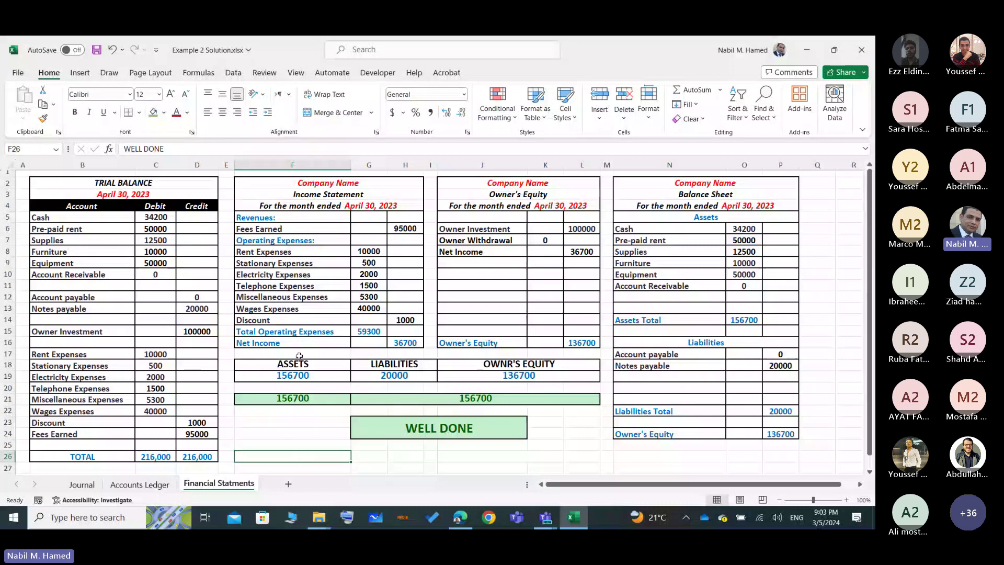
{"action": "left_click", "coordinate": [342, 184]}
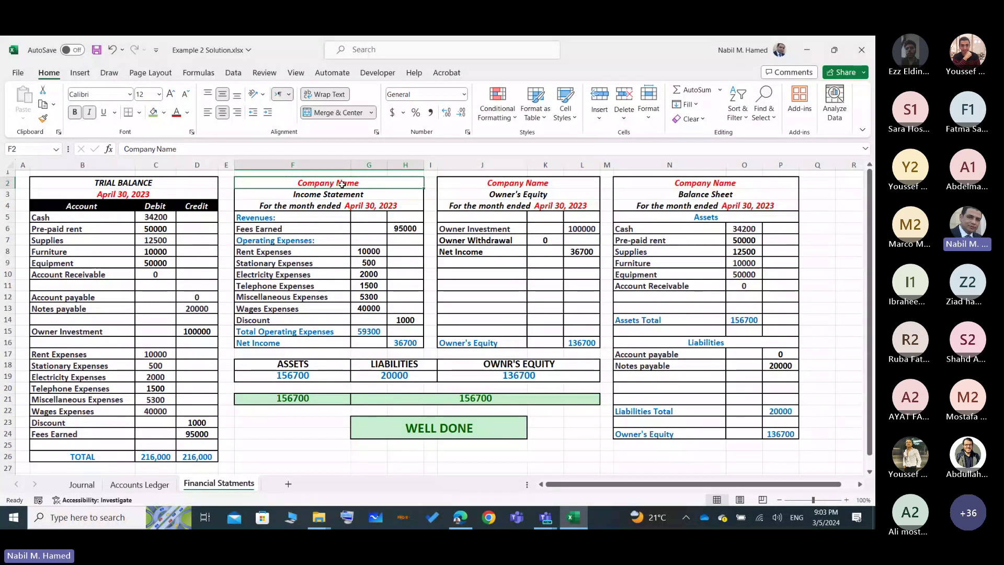
{"action": "left_click", "coordinate": [340, 205]}
{"action": "left_click", "coordinate": [340, 195]}
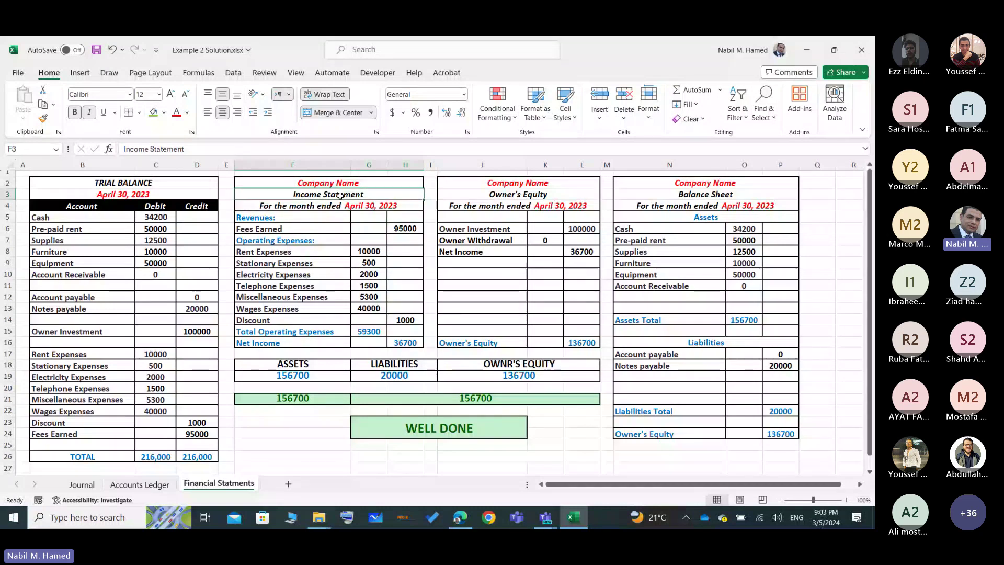
{"action": "left_click", "coordinate": [337, 209]}
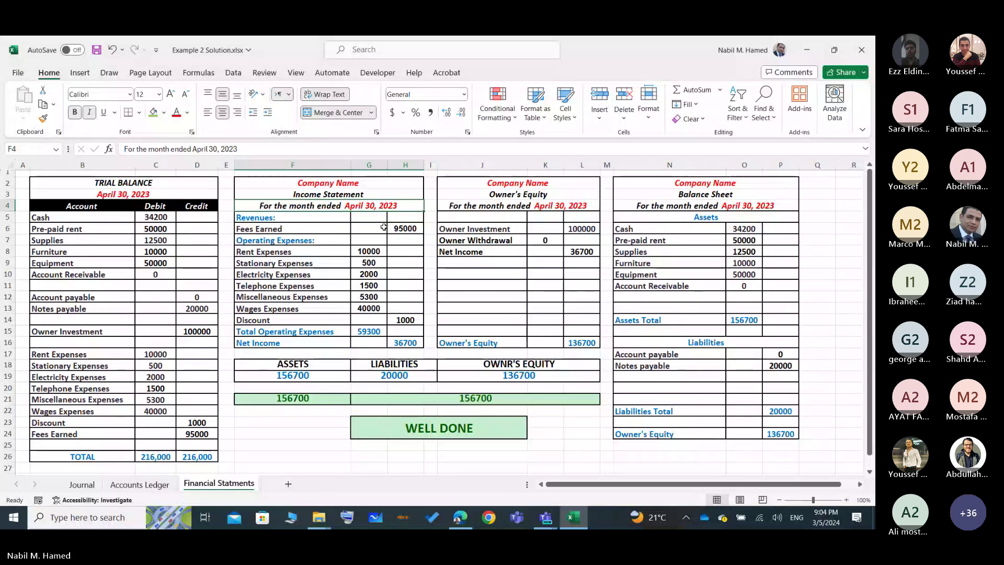
- Change the Income Statement's Total Operating Expenses formula in G15 to =SUM(G8:G13)-H14 so the discount is deducted
{"action": "left_click", "coordinate": [369, 330]}
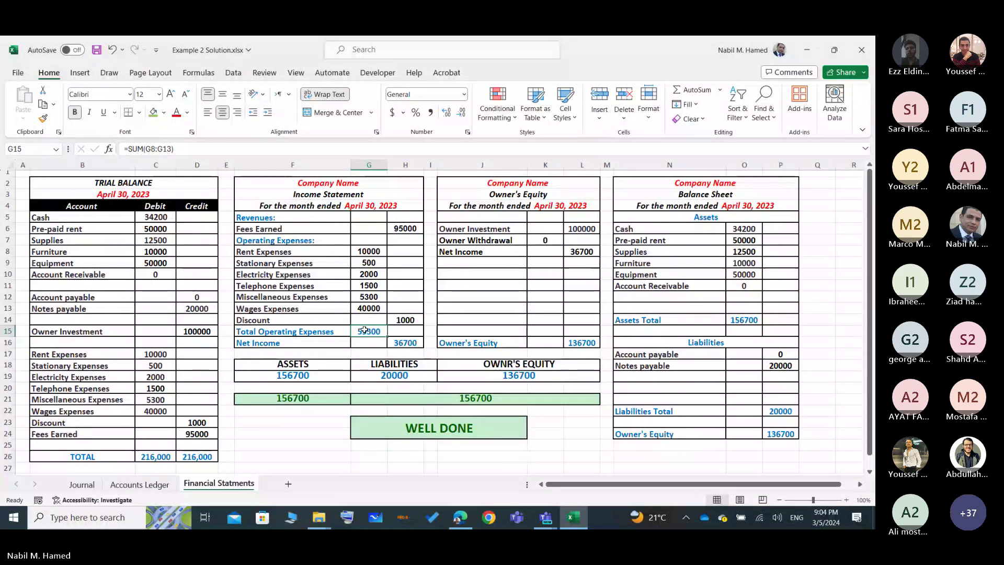
{"action": "double_click", "coordinate": [364, 331]}
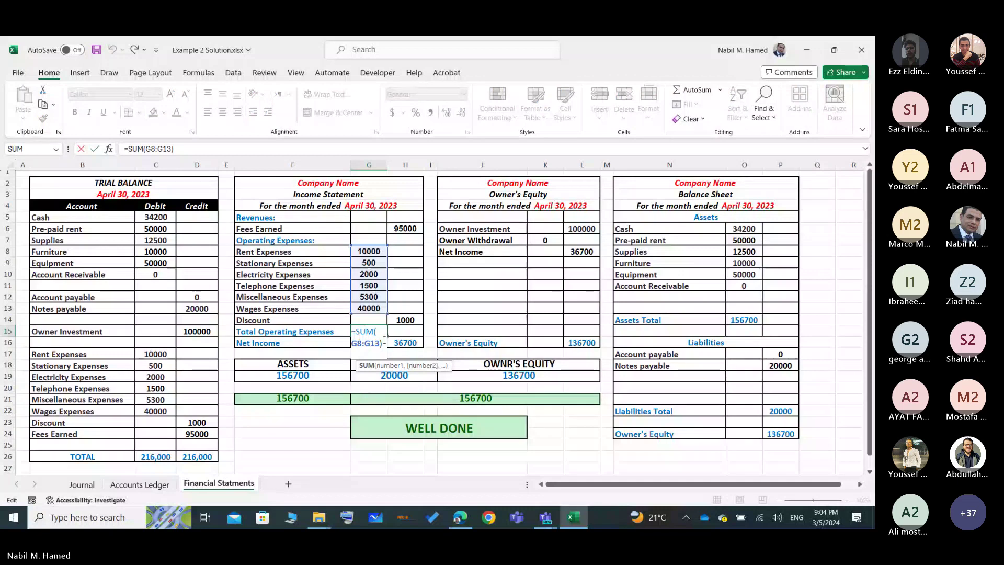
{"action": "left_click", "coordinate": [314, 443]}
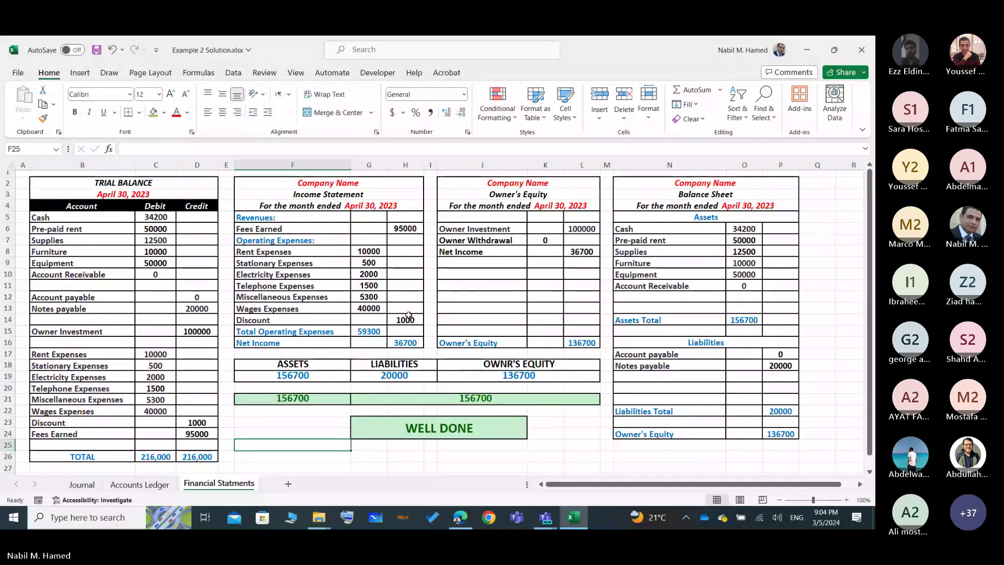
{"action": "double_click", "coordinate": [374, 331]}
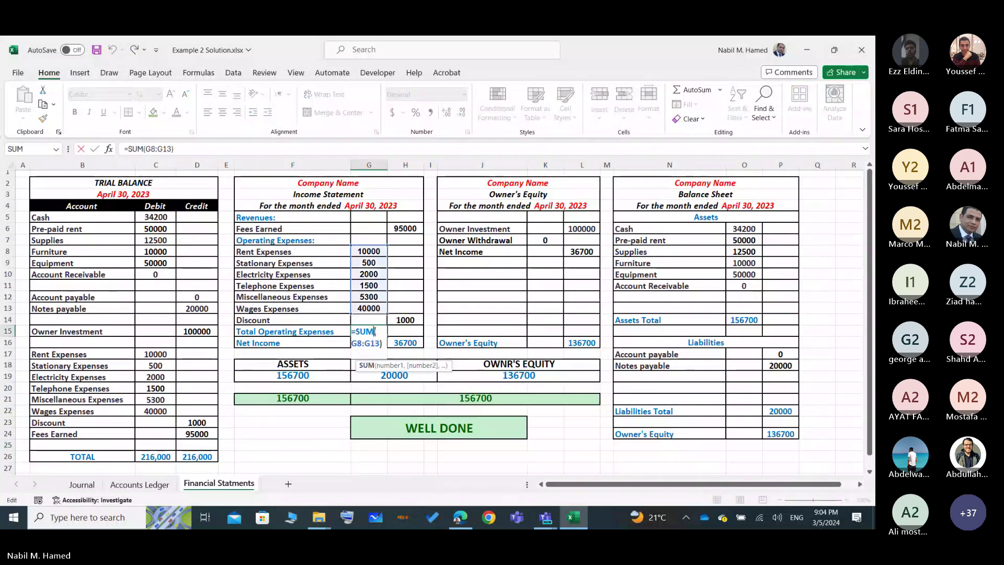
{"action": "left_click", "coordinate": [382, 342]}
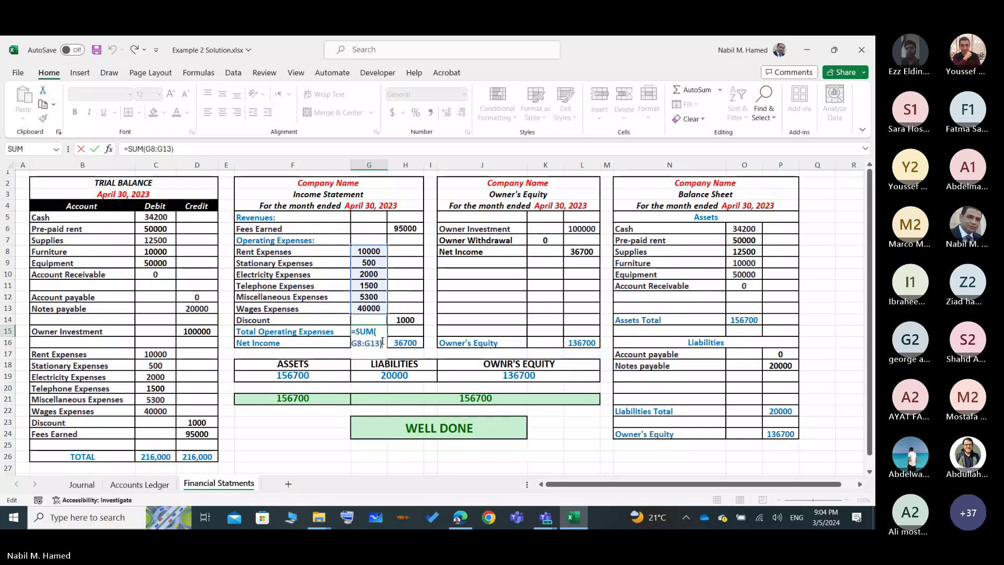
{"action": "type", "text": "-"}
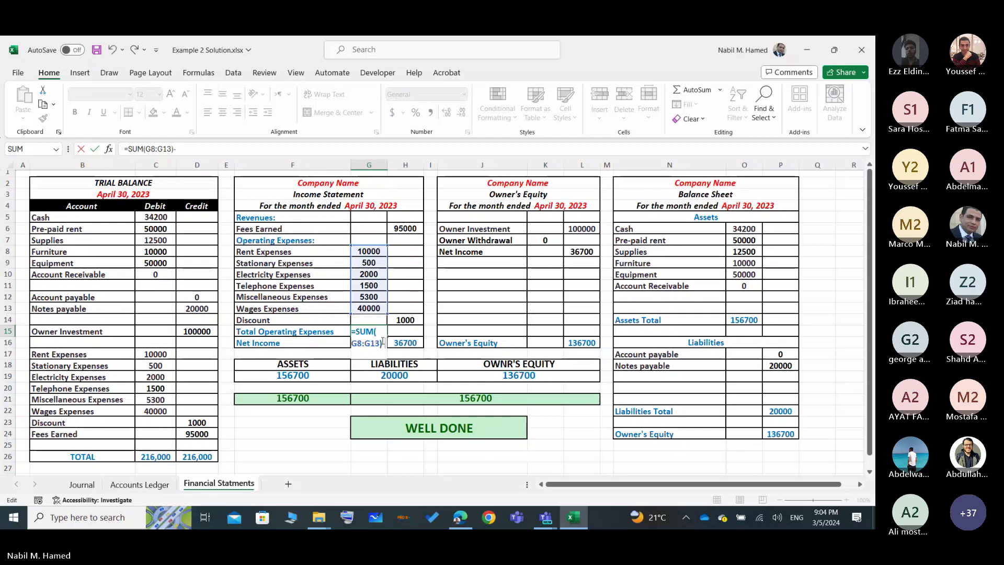
{"action": "left_click", "coordinate": [405, 321]}
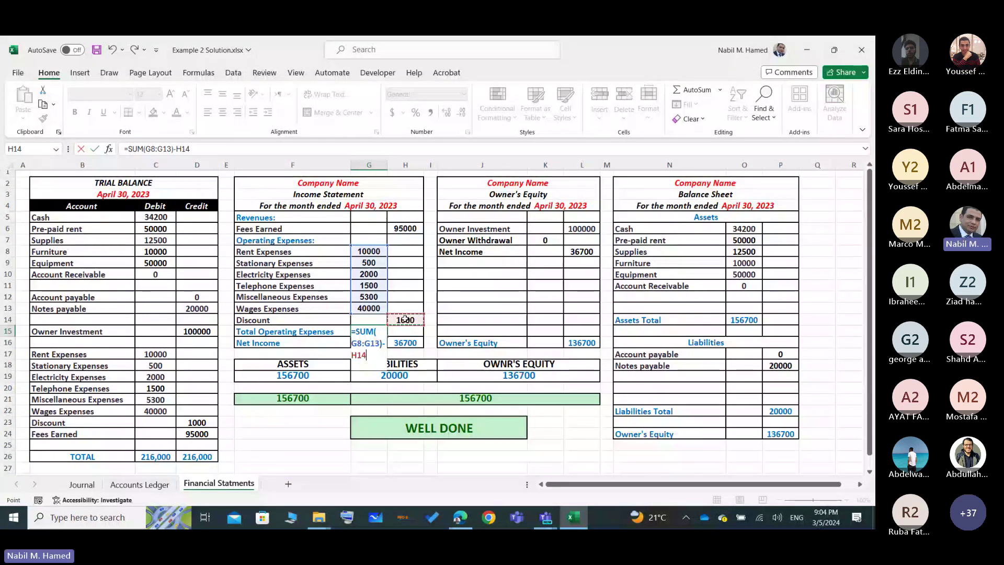
{"action": "key", "text": "Return"}
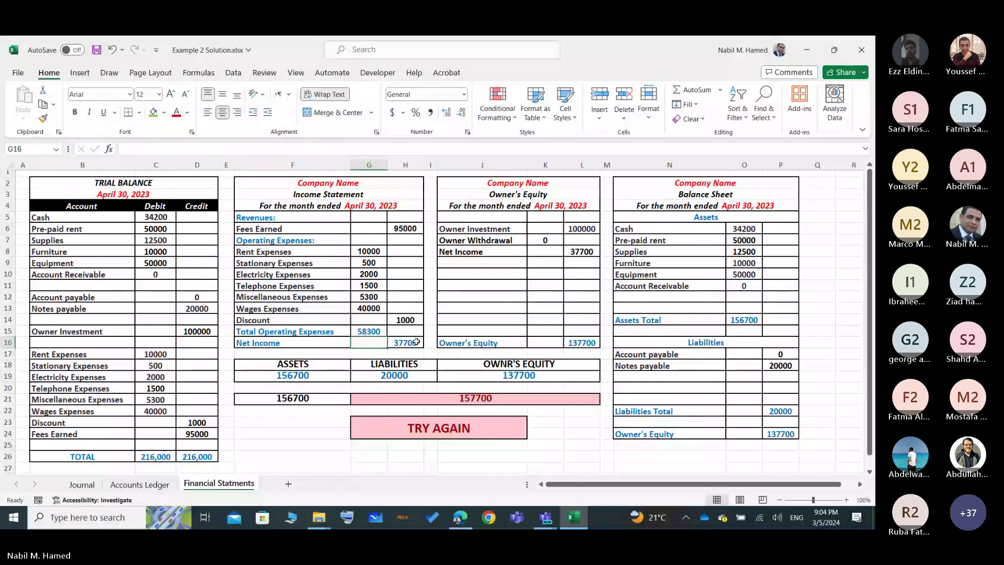
- Replace the Income Statement's Net Income formula in H16 with =H6-G15
{"action": "left_click", "coordinate": [412, 342]}
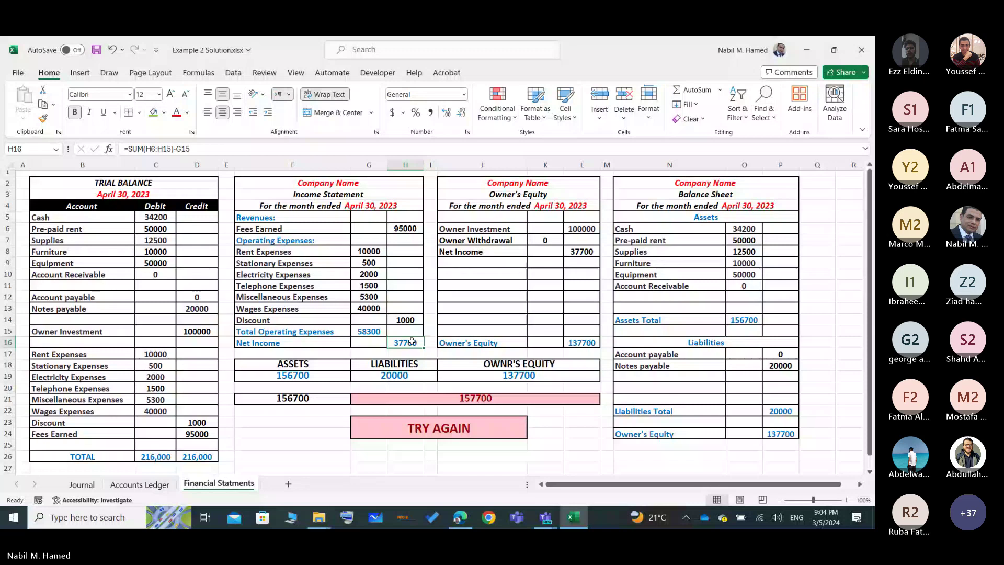
{"action": "double_click", "coordinate": [412, 341]}
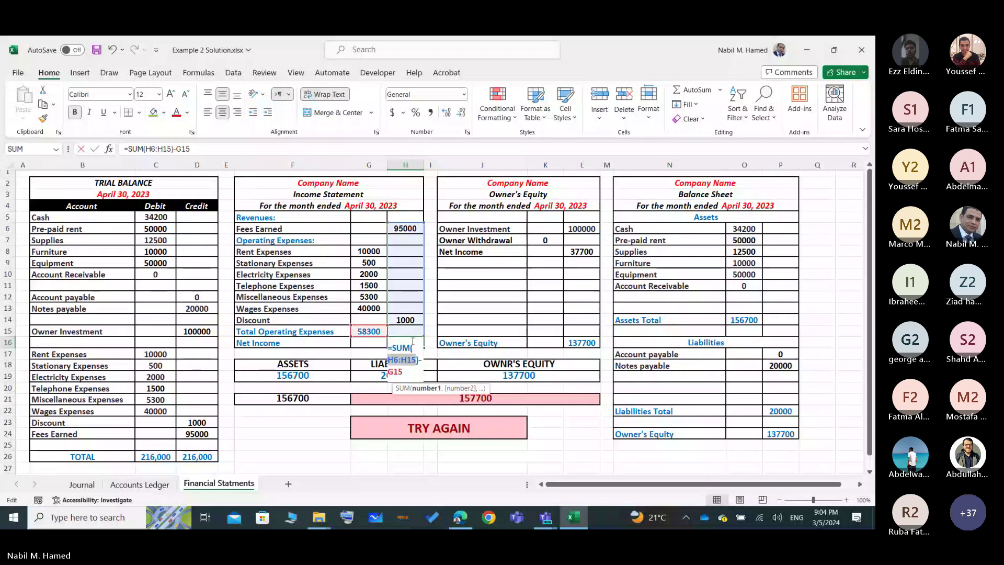
{"action": "left_click", "coordinate": [403, 372]}
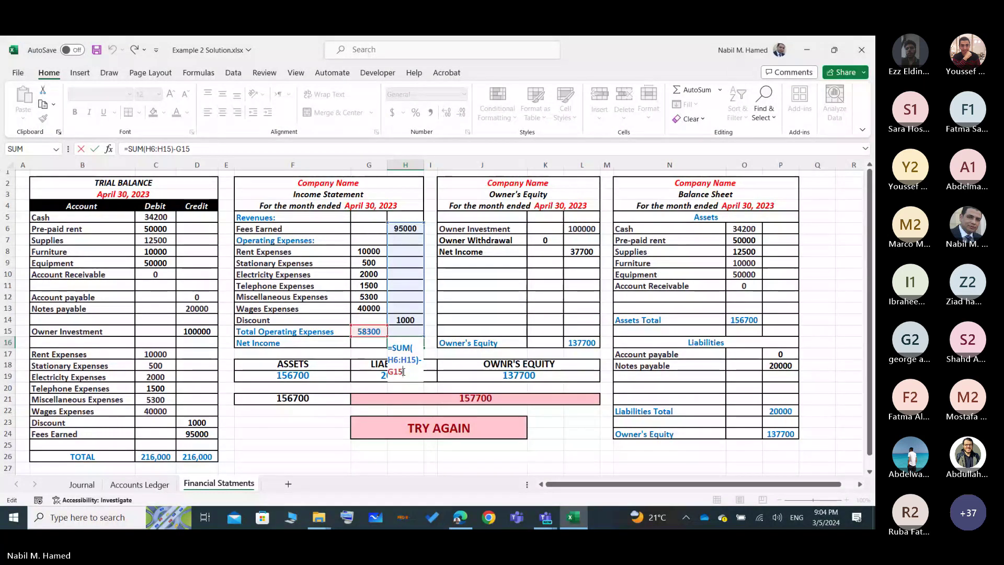
{"action": "key", "text": "BackSpace"}
{"action": "key", "text": "BackSpace"}
{"action": "key", "text": "BackSpace"}
{"action": "key", "text": "BackSpace"}
{"action": "key", "text": "BackSpace"}
{"action": "key", "text": "BackSpace"}
{"action": "key", "text": "BackSpace"}
{"action": "key", "text": "BackSpace"}
{"action": "key", "text": "BackSpace"}
{"action": "key", "text": "BackSpace"}
{"action": "key", "text": "BackSpace"}
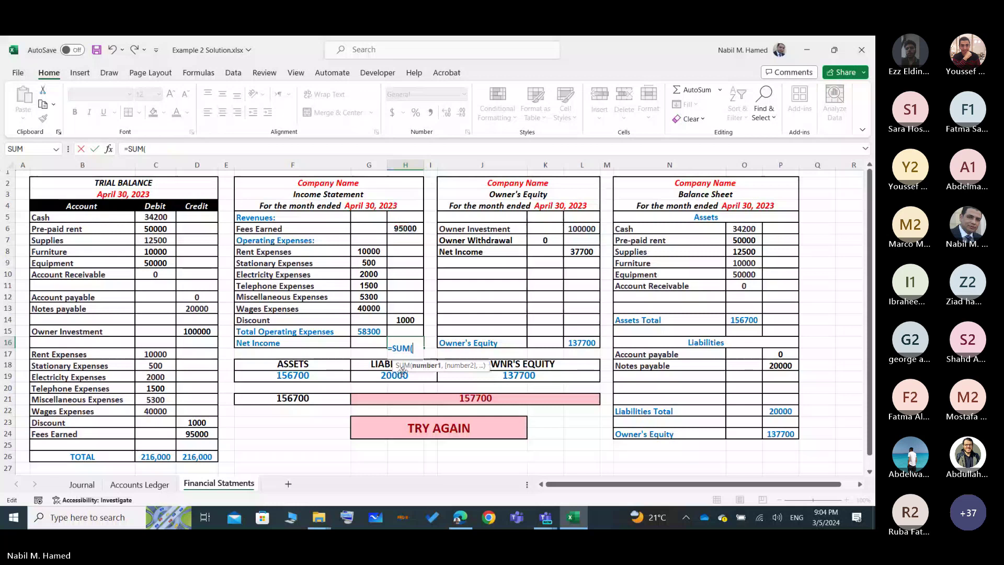
{"action": "key", "text": "BackSpace"}
{"action": "key", "text": "BackSpace"}
{"action": "key", "text": "BackSpace"}
{"action": "key", "text": "BackSpace"}
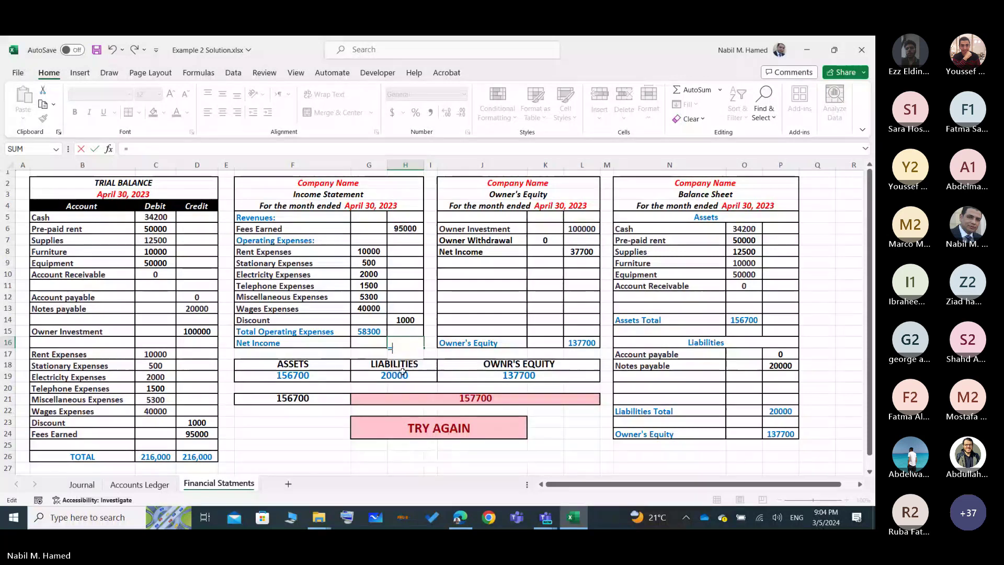
{"action": "left_click", "coordinate": [407, 226]}
{"action": "type", "text": "-"}
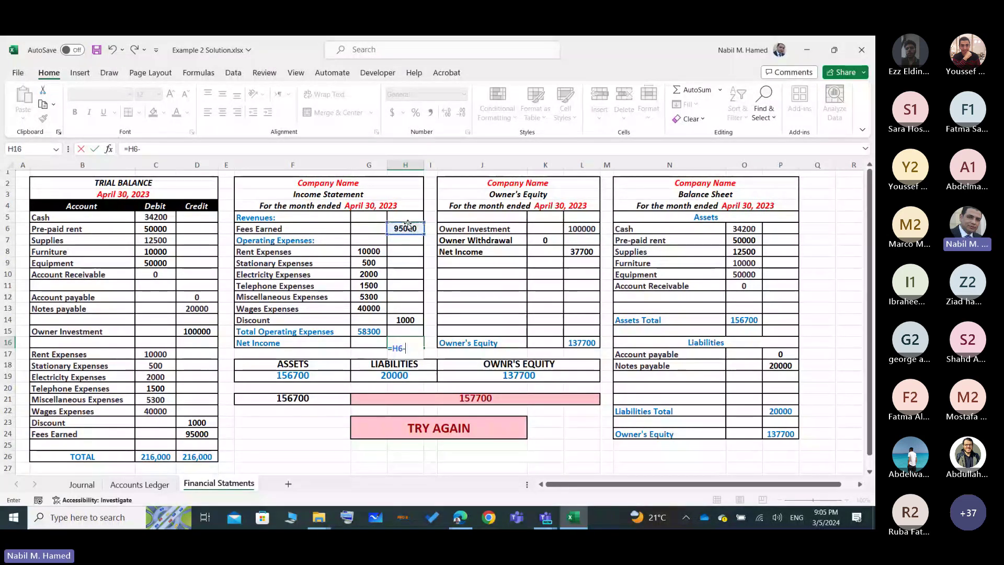
{"action": "left_click", "coordinate": [366, 332]}
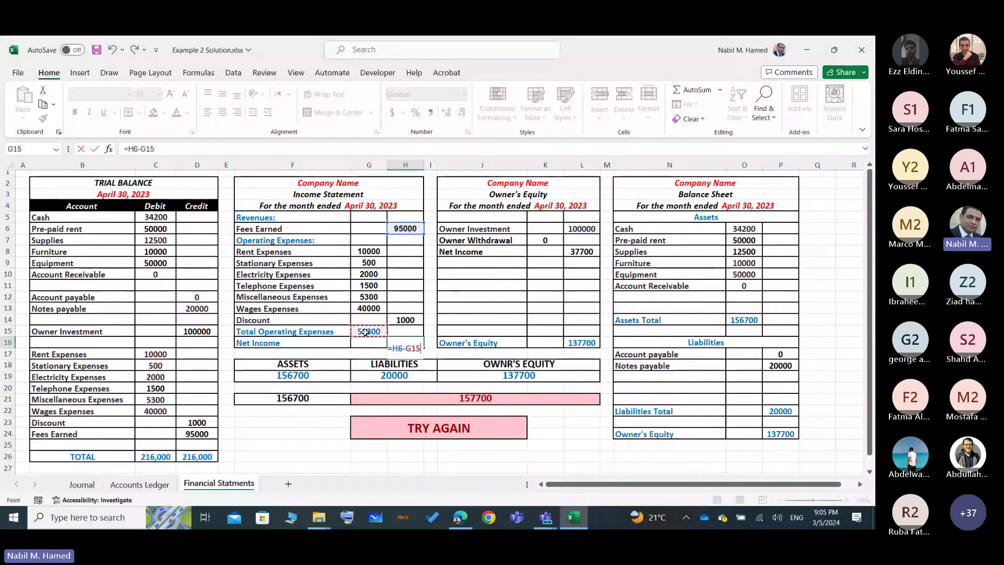
{"action": "key", "text": "Return"}
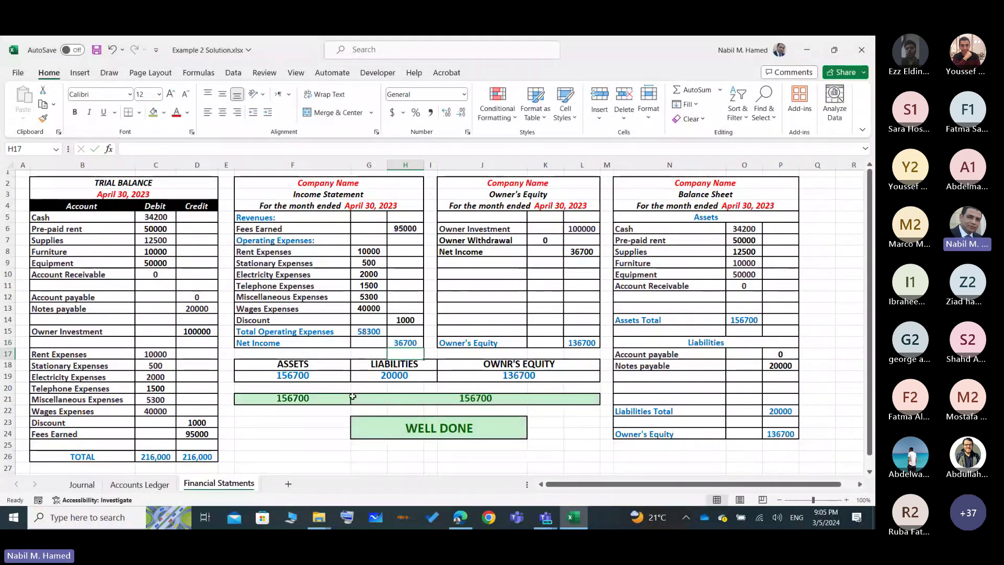
{"action": "left_click", "coordinate": [310, 453]}
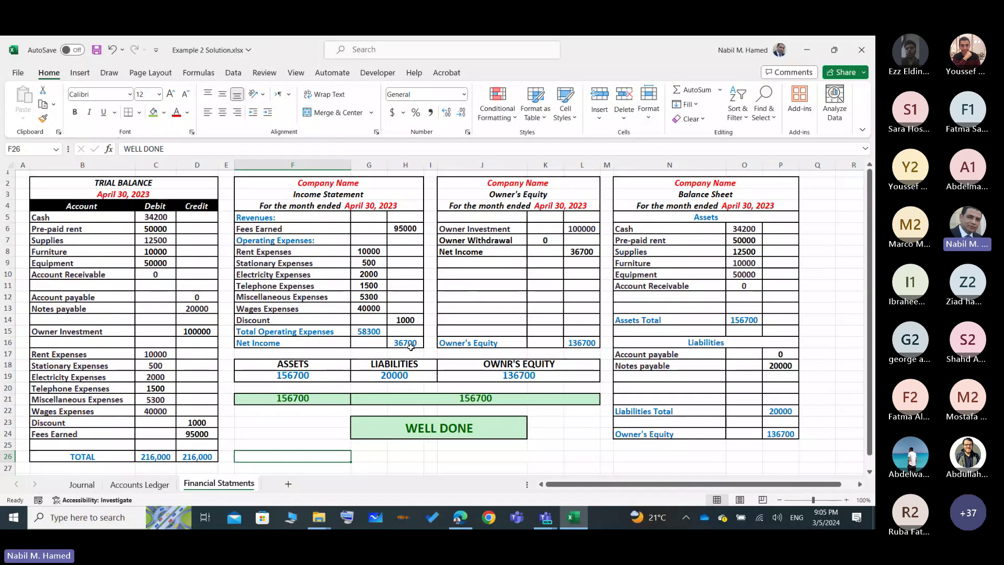
- Inspect the Income Statement's net income, and the Owner's Equity statement's withdrawal, net income and final equity cells in turn
{"action": "left_click", "coordinate": [411, 345]}
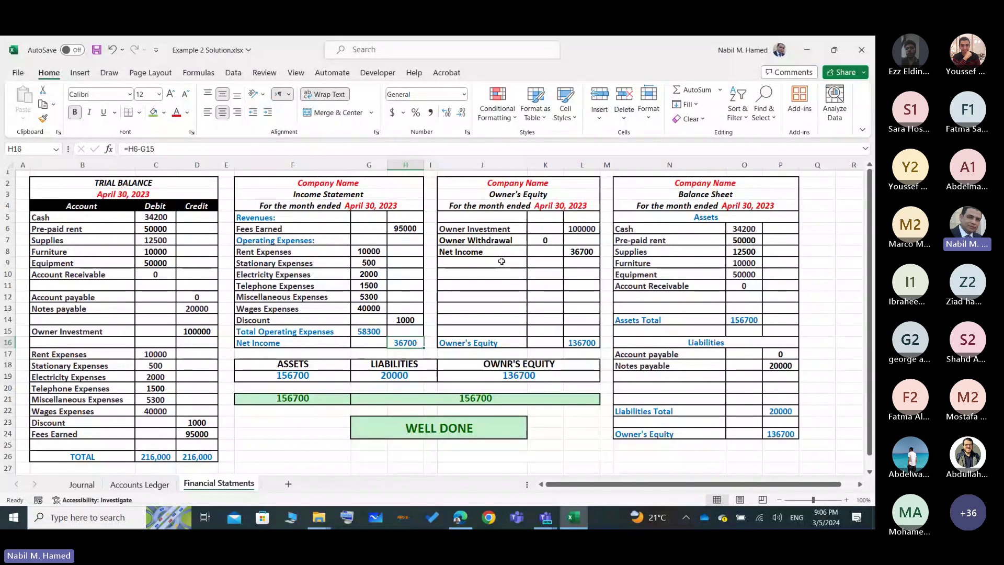
{"action": "left_click", "coordinate": [546, 240]}
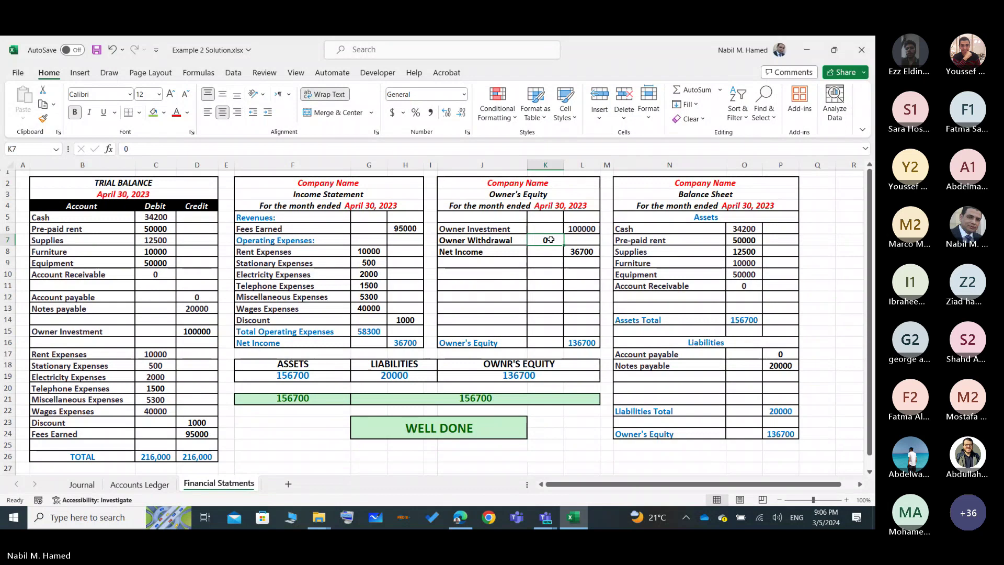
{"action": "left_click", "coordinate": [472, 255]}
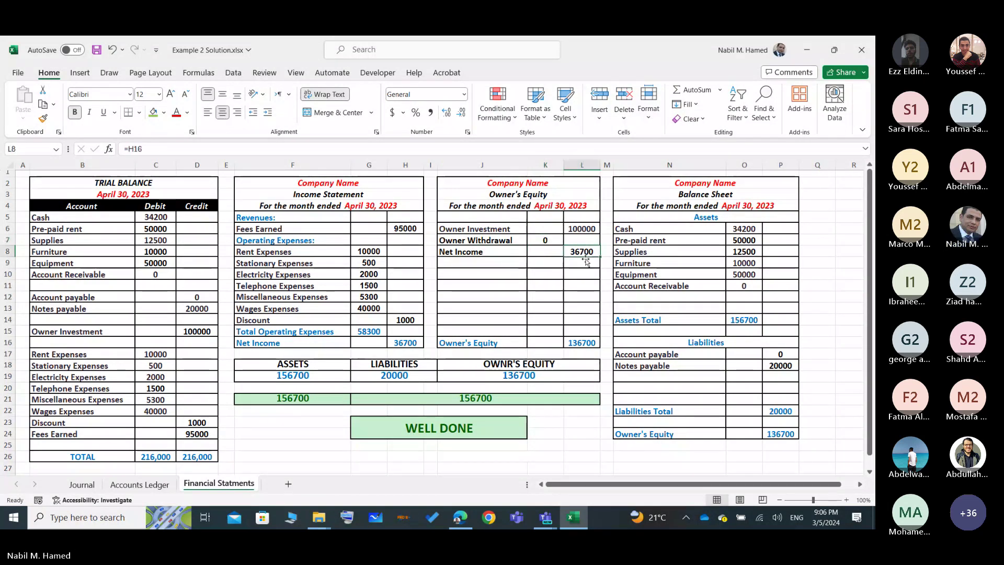
{"action": "left_click", "coordinate": [583, 346]}
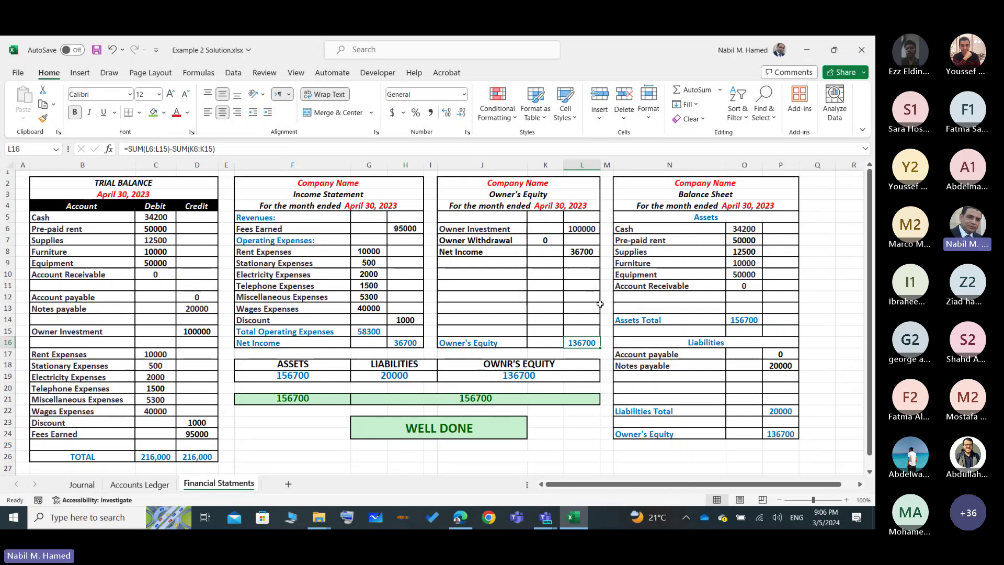
{"action": "left_click", "coordinate": [696, 299]}
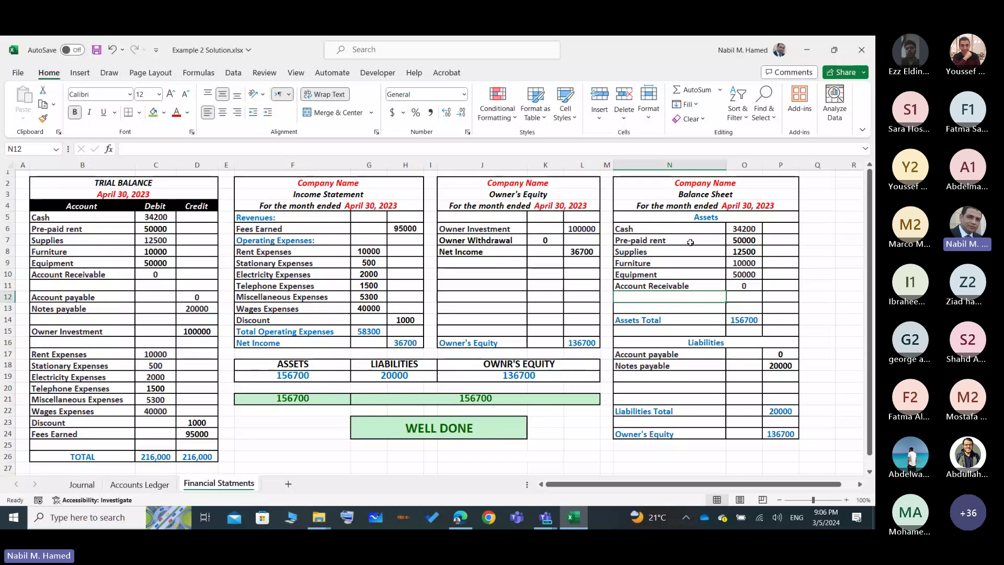
- Fill the asset accounts from Cash to Account Receivable with light green in both the trial balance and the Balance Sheet
{"action": "left_click_drag", "start_coordinate": [678, 228], "coordinate": [737, 285]}
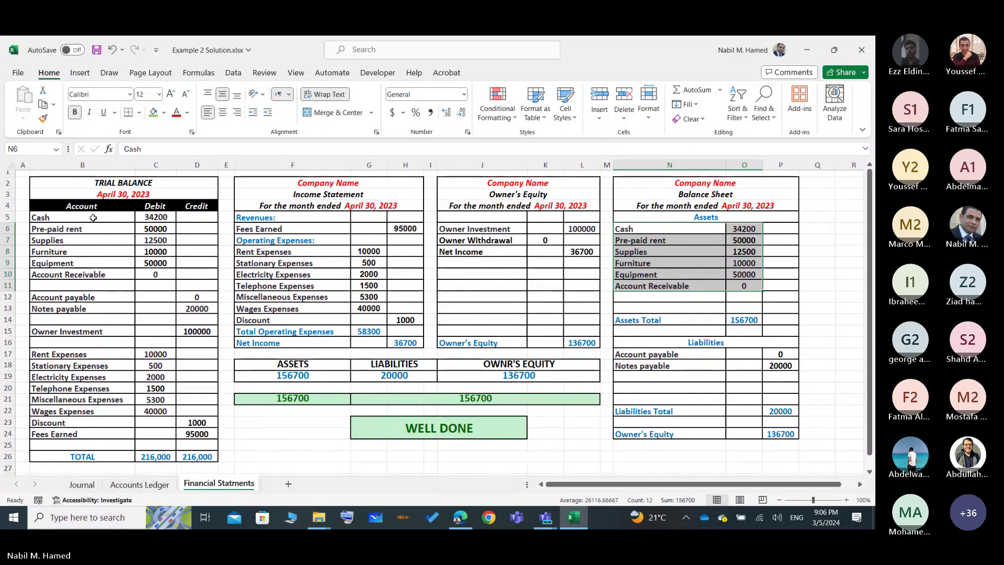
{"action": "left_click_drag", "start_coordinate": [78, 217], "coordinate": [155, 270]}
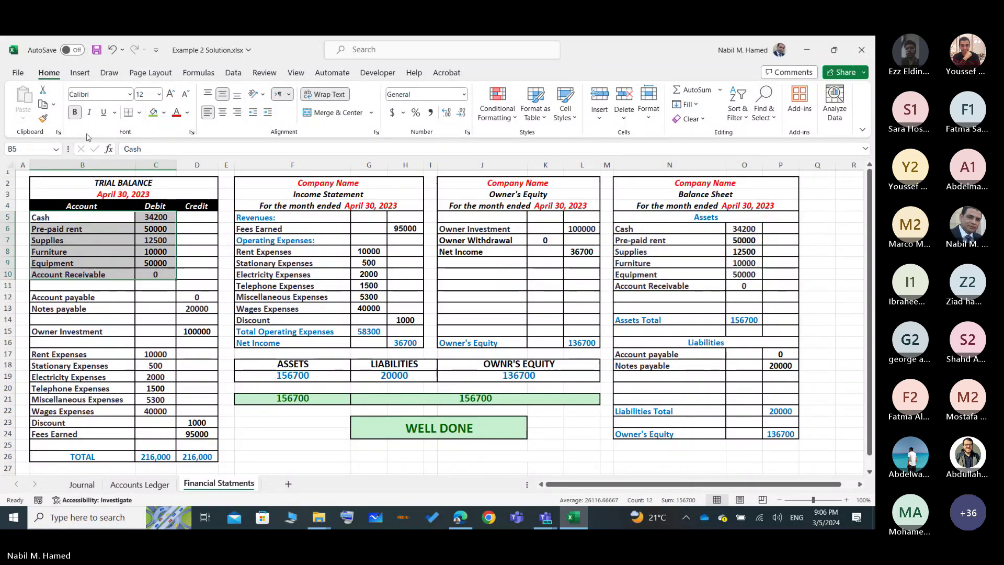
{"action": "left_click", "coordinate": [153, 112]}
{"action": "left_click_drag", "start_coordinate": [669, 228], "coordinate": [753, 286]}
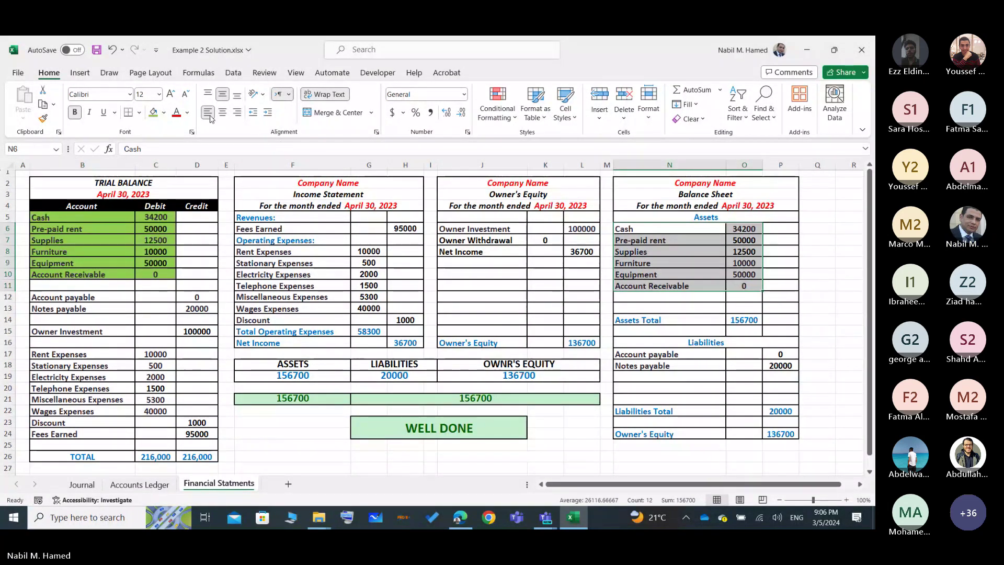
{"action": "left_click", "coordinate": [154, 113]}
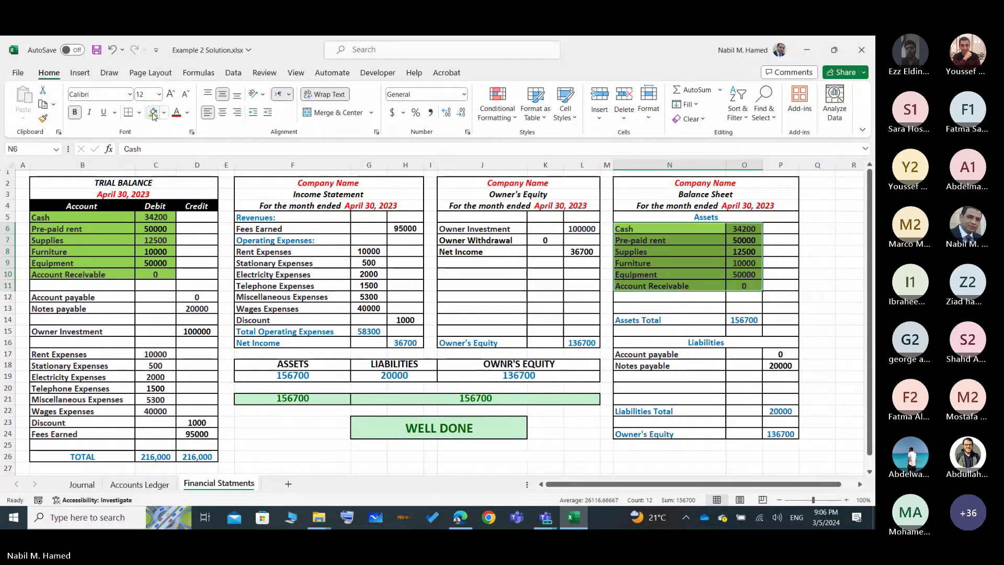
{"action": "left_click", "coordinate": [694, 422]}
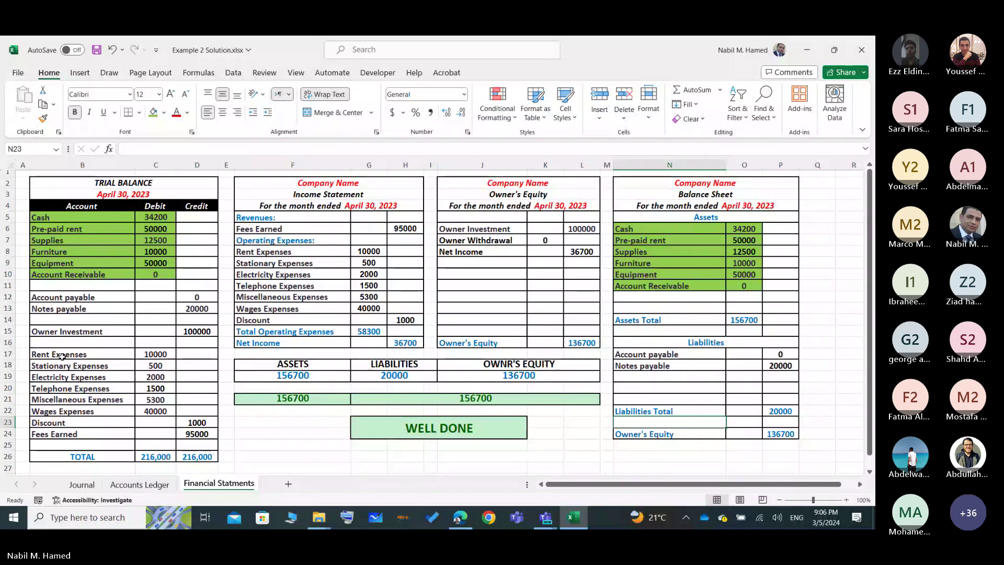
- Fill the rows from Rent Expenses to Discount with yellow in both the trial balance and the Income Statement
{"action": "left_click_drag", "start_coordinate": [62, 356], "coordinate": [191, 421]}
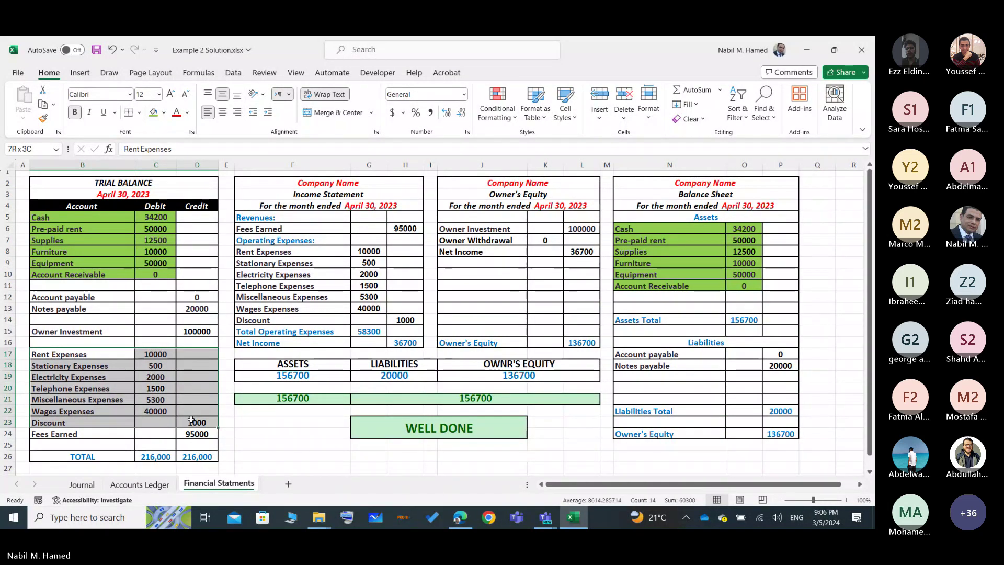
{"action": "left_click", "coordinate": [163, 113]}
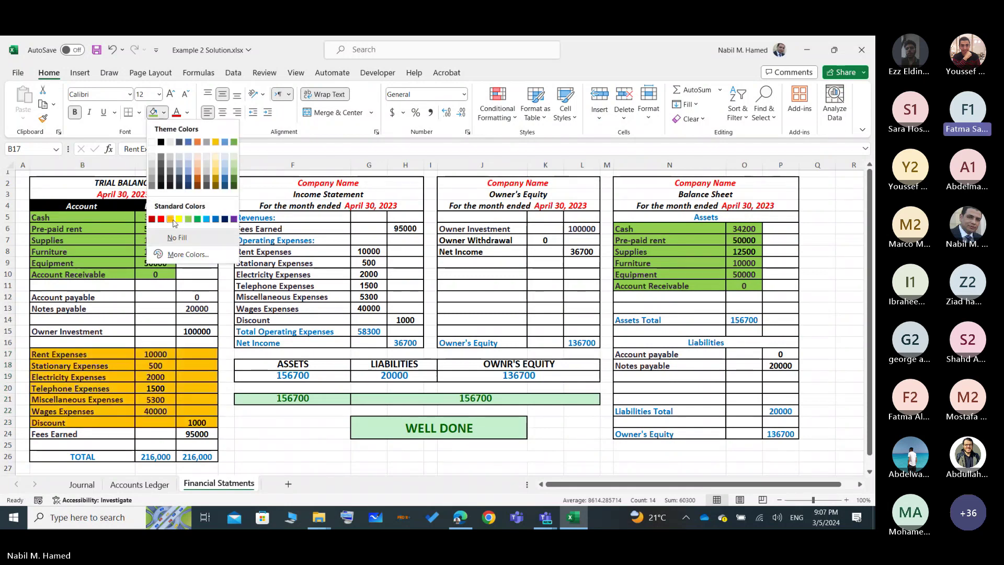
{"action": "left_click", "coordinate": [179, 219]}
{"action": "mouse_move", "coordinate": [261, 255]}
{"action": "left_mouse_down"}
{"action": "mouse_move", "coordinate": [395, 298]}
{"action": "mouse_move", "coordinate": [396, 316]}
{"action": "left_mouse_up"}
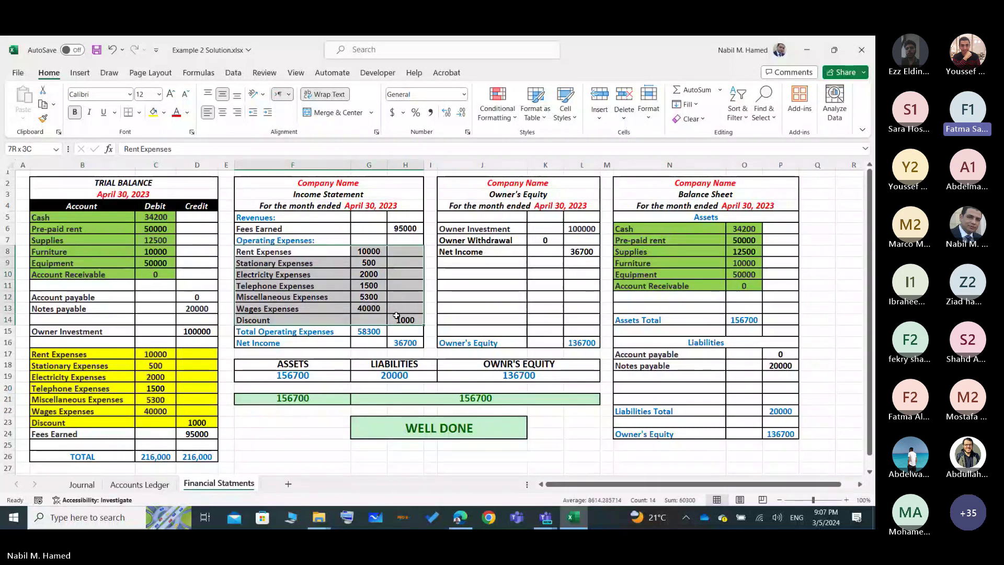
{"action": "left_click", "coordinate": [153, 115]}
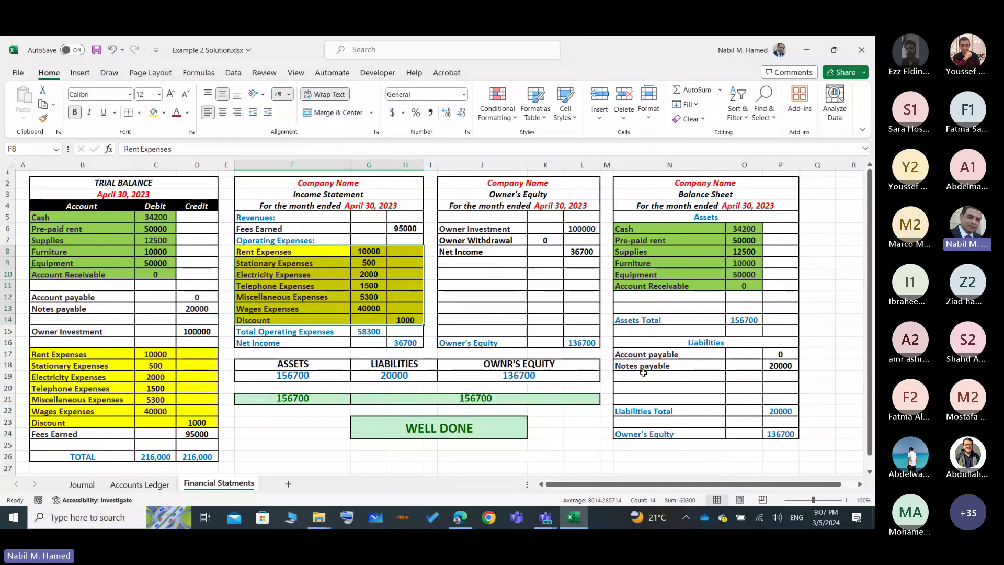
- Fill the Account payable and Notes payable rows with light blue in both the Balance Sheet and the trial balance
{"action": "mouse_move", "coordinate": [648, 355]}
{"action": "left_mouse_down"}
{"action": "mouse_move", "coordinate": [780, 357]}
{"action": "mouse_move", "coordinate": [780, 366]}
{"action": "left_mouse_up"}
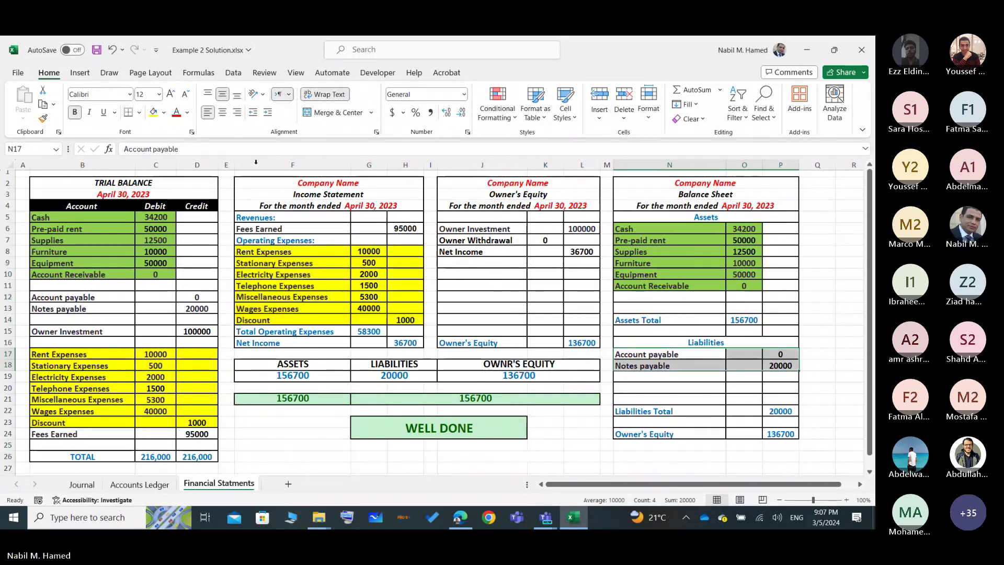
{"action": "left_click", "coordinate": [164, 112]}
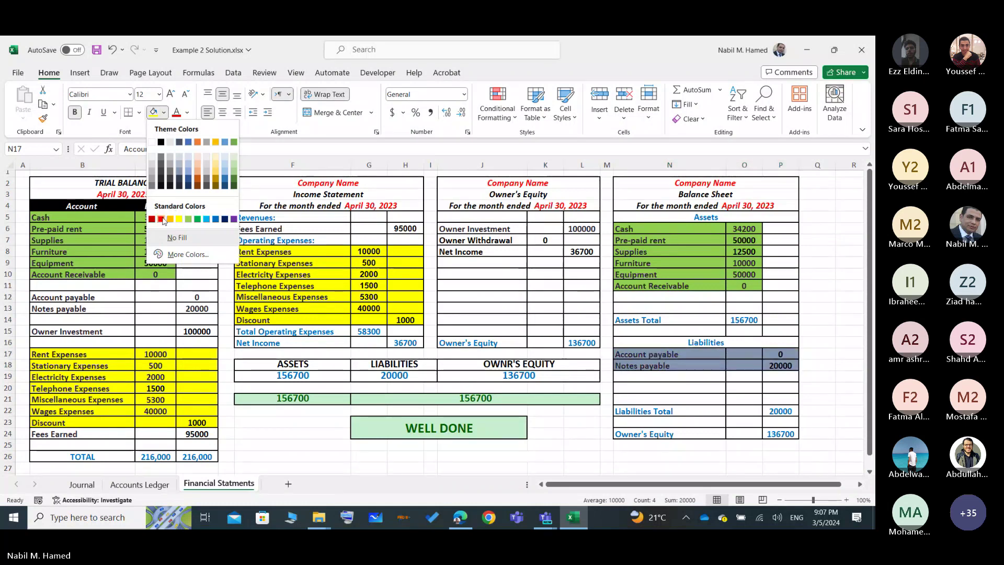
{"action": "left_click", "coordinate": [207, 219]}
{"action": "left_click_drag", "start_coordinate": [57, 297], "coordinate": [192, 307]}
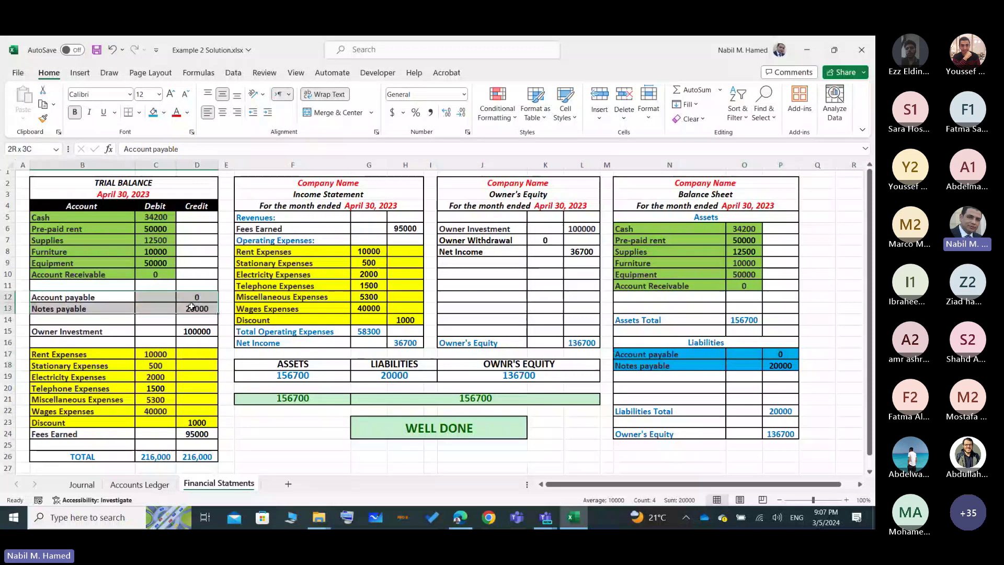
{"action": "left_click", "coordinate": [153, 114]}
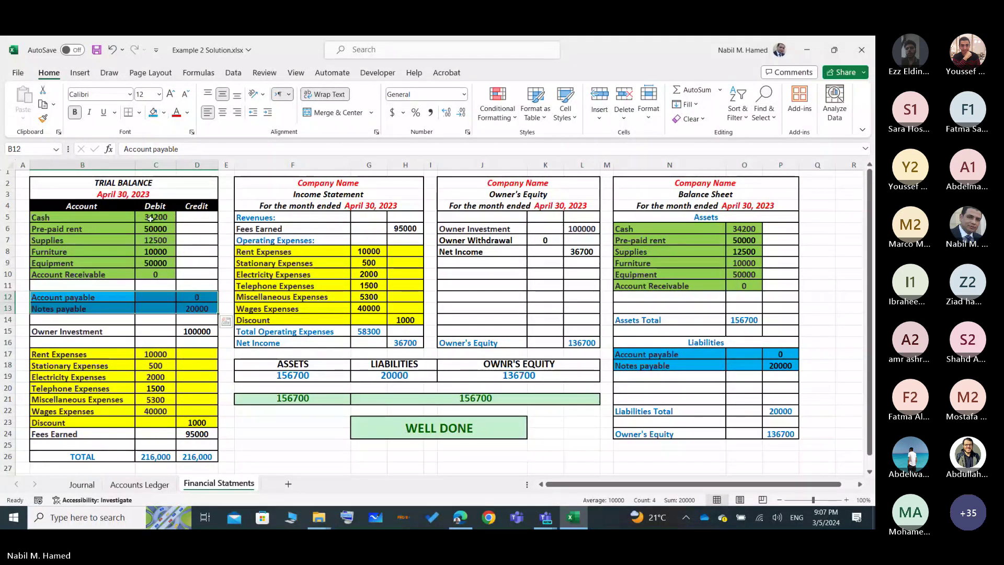
- Extend the light green fill across all three columns of the asset accounts in the trial balance and the Balance Sheet
{"action": "left_click_drag", "start_coordinate": [78, 217], "coordinate": [201, 271]}
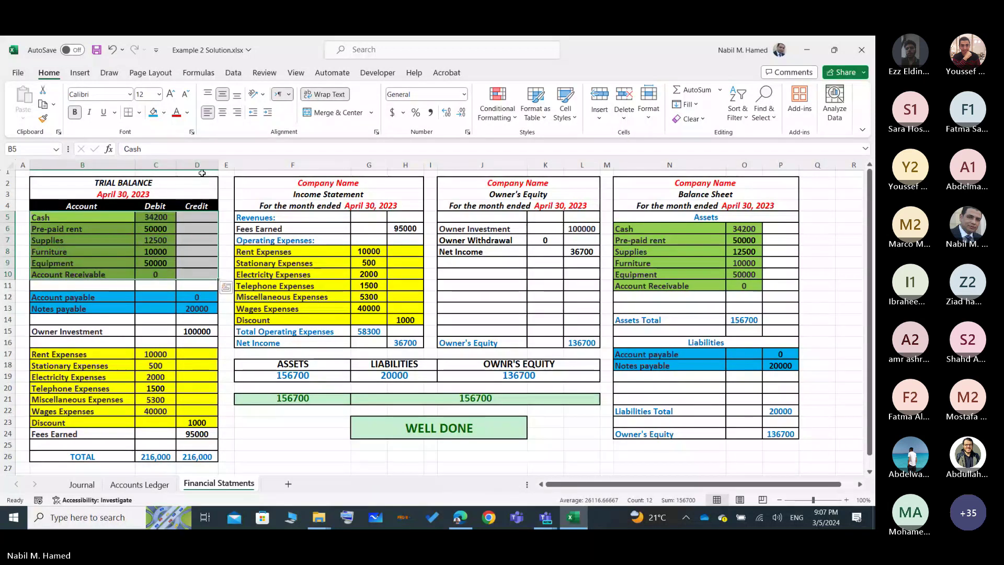
{"action": "left_click", "coordinate": [163, 116]}
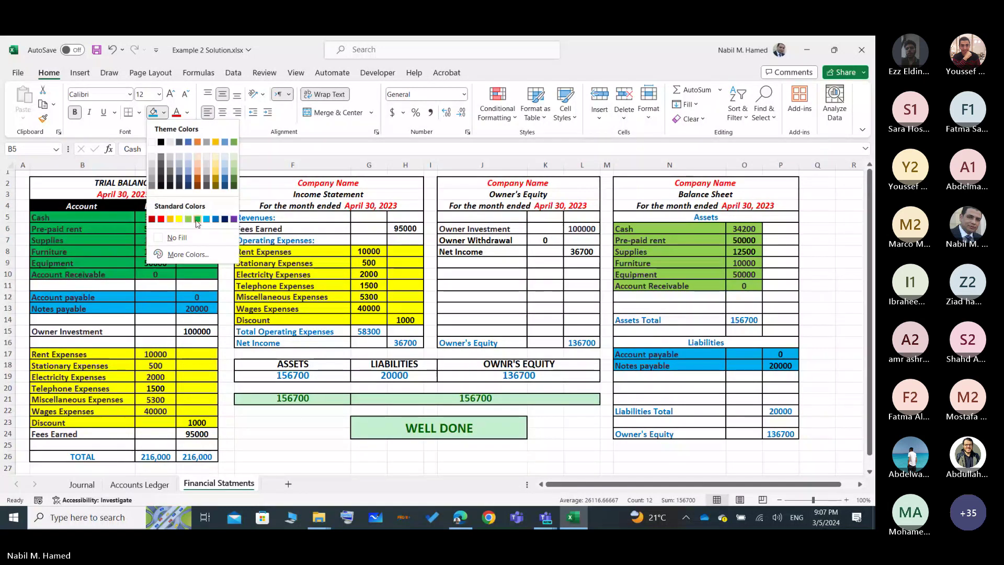
{"action": "left_click", "coordinate": [197, 220]}
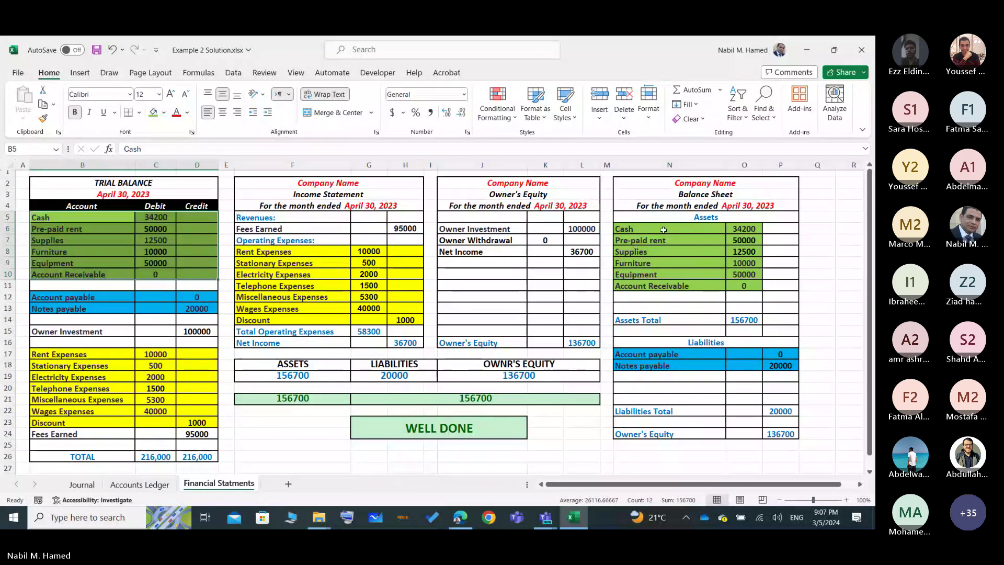
{"action": "left_click_drag", "start_coordinate": [643, 229], "coordinate": [778, 287]}
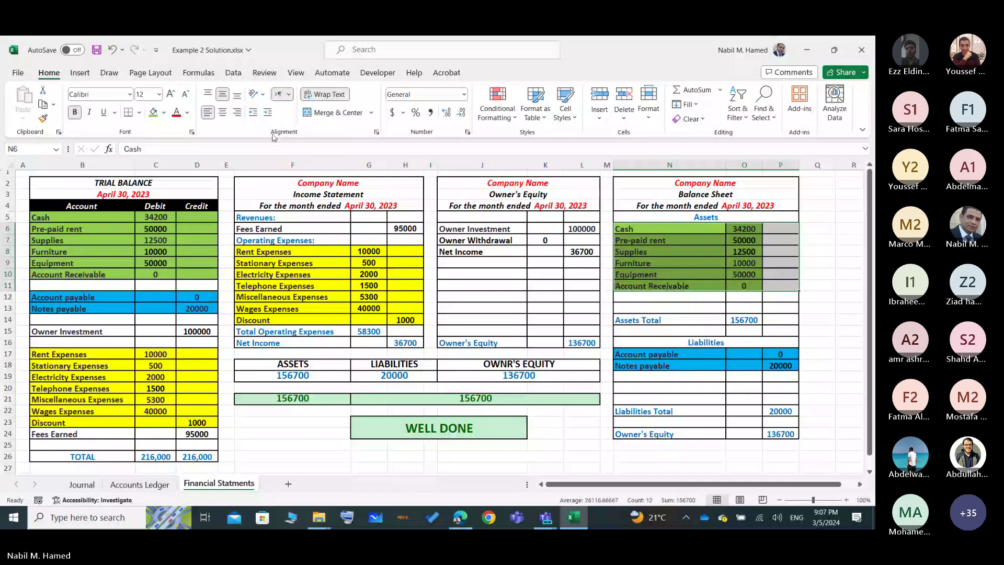
{"action": "left_click", "coordinate": [153, 113]}
{"action": "left_click", "coordinate": [295, 442]}
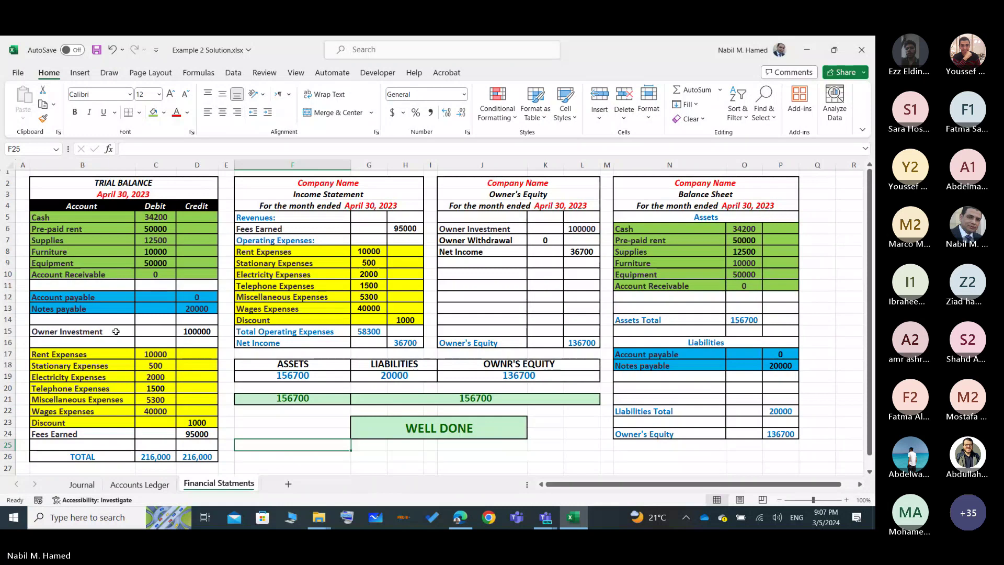
- Fill the Owner Investment row with light orange in both the trial balance and the Owner's Equity statement
{"action": "left_click_drag", "start_coordinate": [116, 332], "coordinate": [191, 335]}
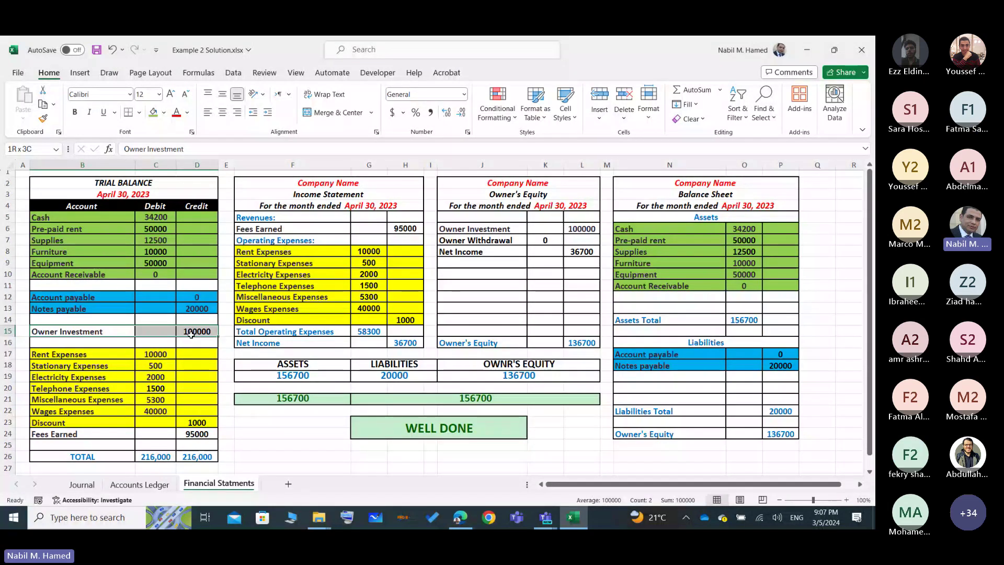
{"action": "left_click_drag", "start_coordinate": [191, 335], "coordinate": [191, 334]}
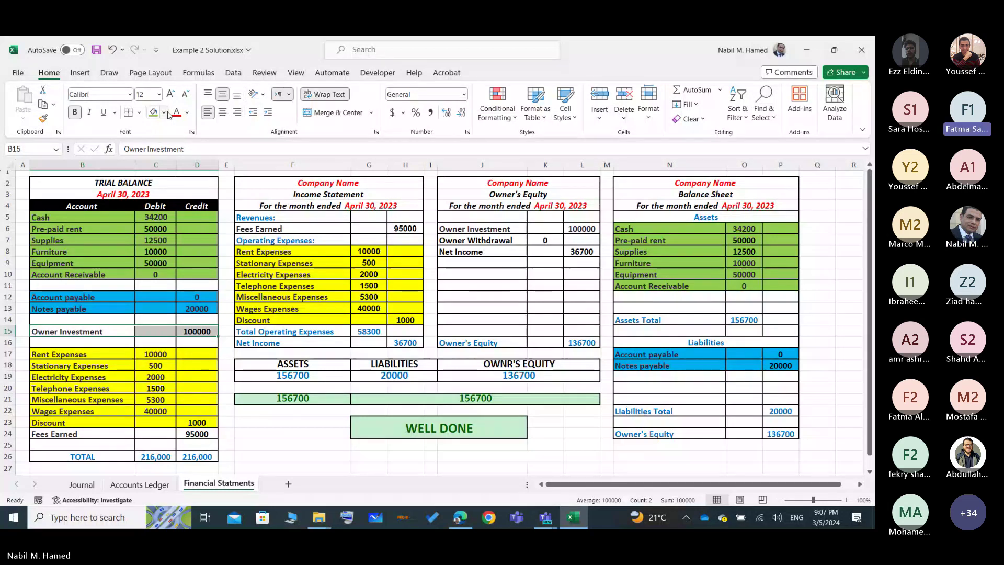
{"action": "left_click", "coordinate": [164, 112]}
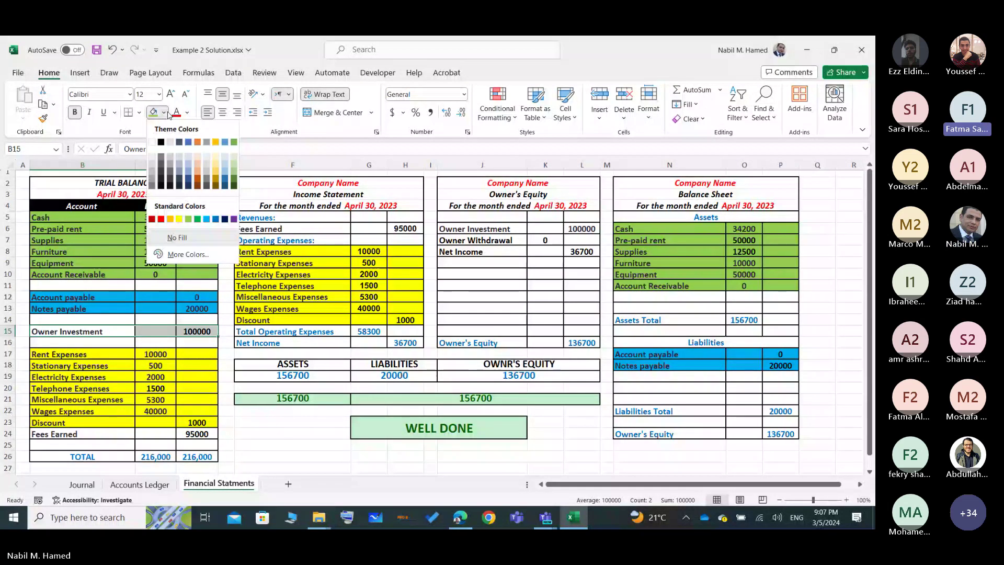
{"action": "left_click", "coordinate": [197, 156]}
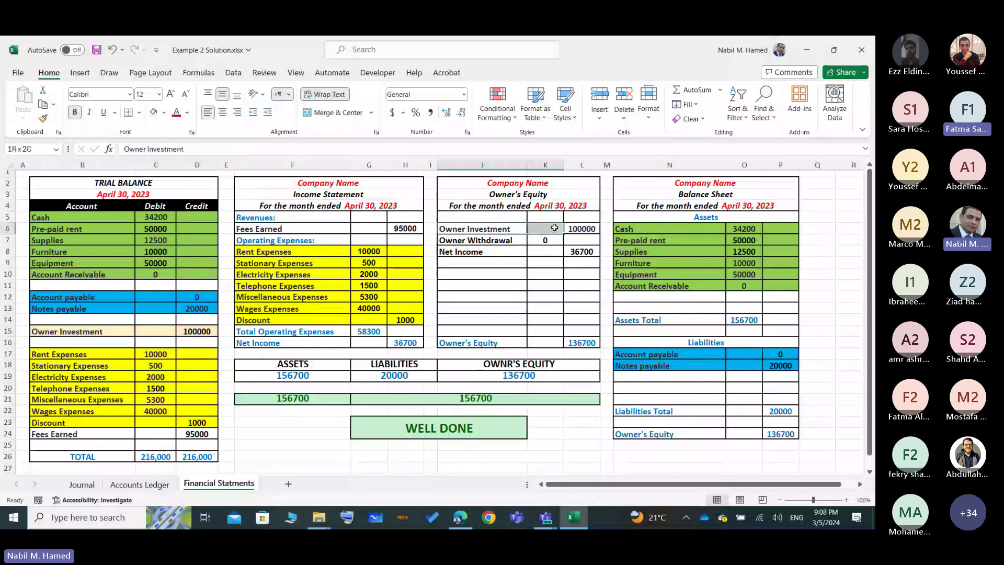
{"action": "left_click_drag", "start_coordinate": [481, 228], "coordinate": [578, 228]}
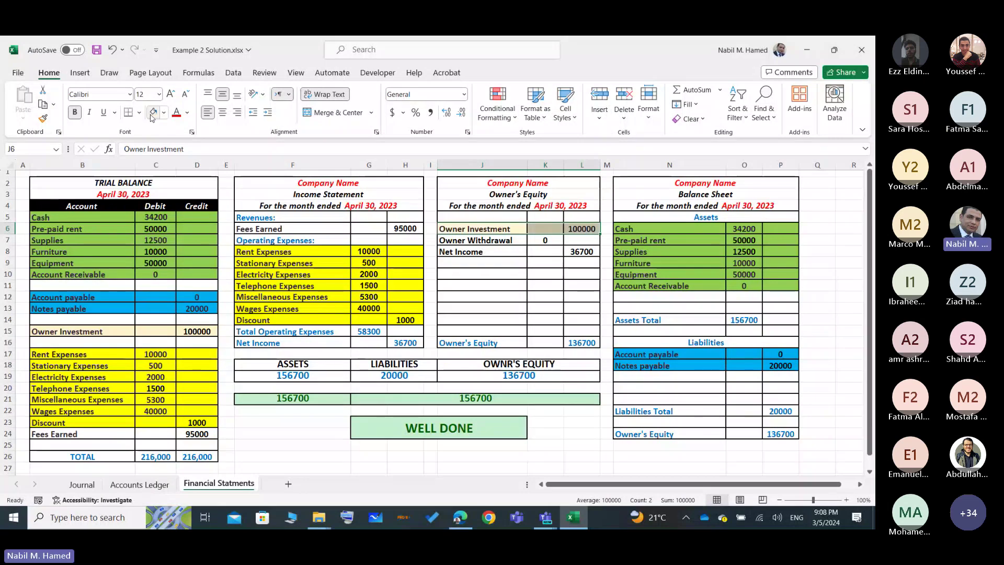
{"action": "left_click", "coordinate": [544, 299]}
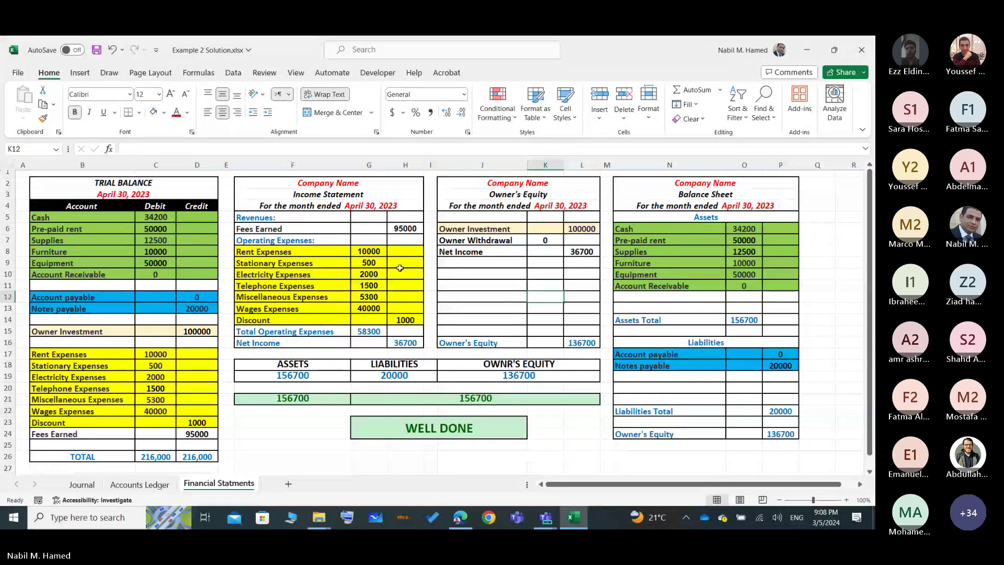
- Fill the Fees Earned row with pale green in both the trial balance and the Income Statement
{"action": "left_click_drag", "start_coordinate": [78, 434], "coordinate": [187, 434]}
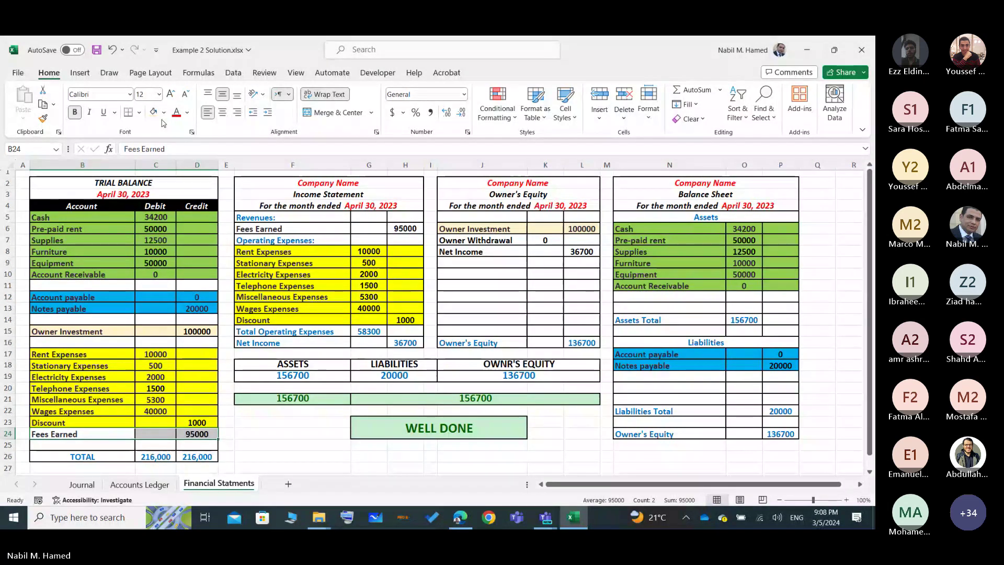
{"action": "left_click", "coordinate": [164, 113]}
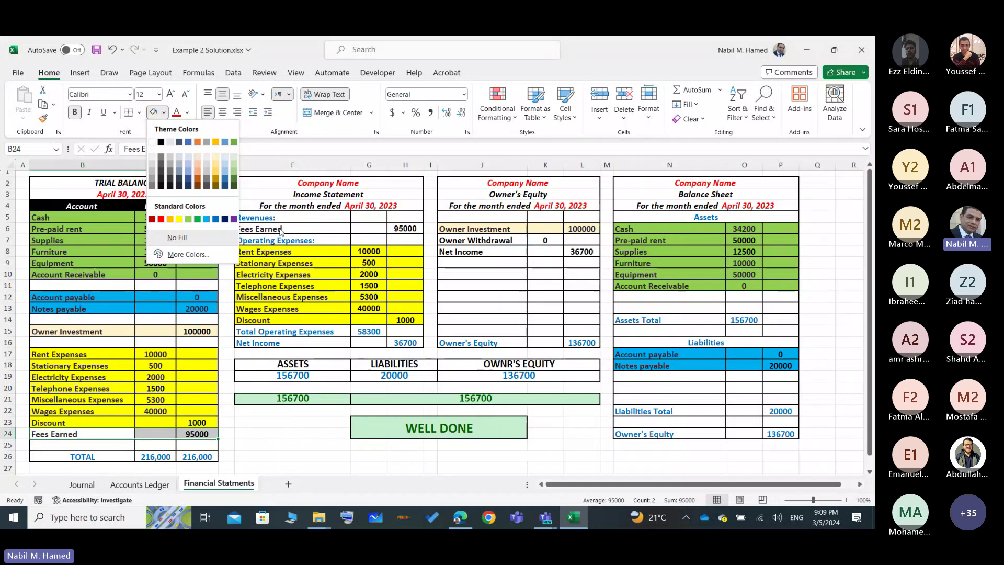
{"action": "left_click", "coordinate": [233, 167]}
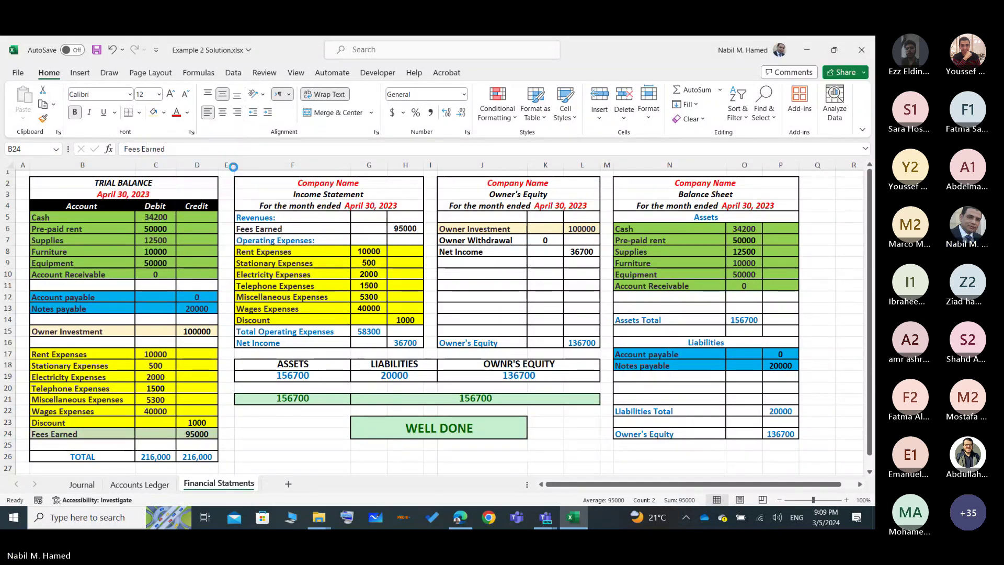
{"action": "left_click", "coordinate": [303, 443]}
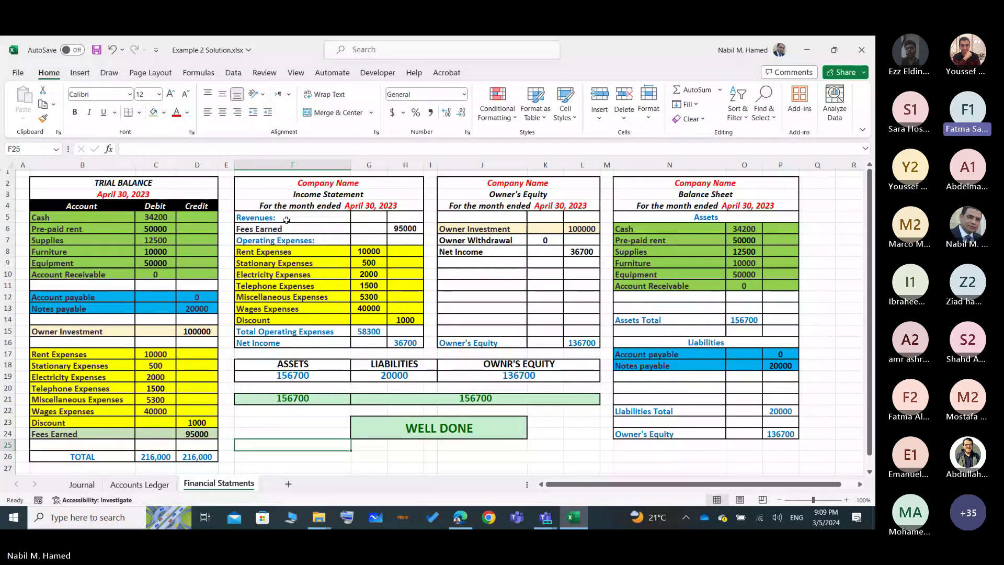
{"action": "left_click_drag", "start_coordinate": [281, 231], "coordinate": [391, 229]}
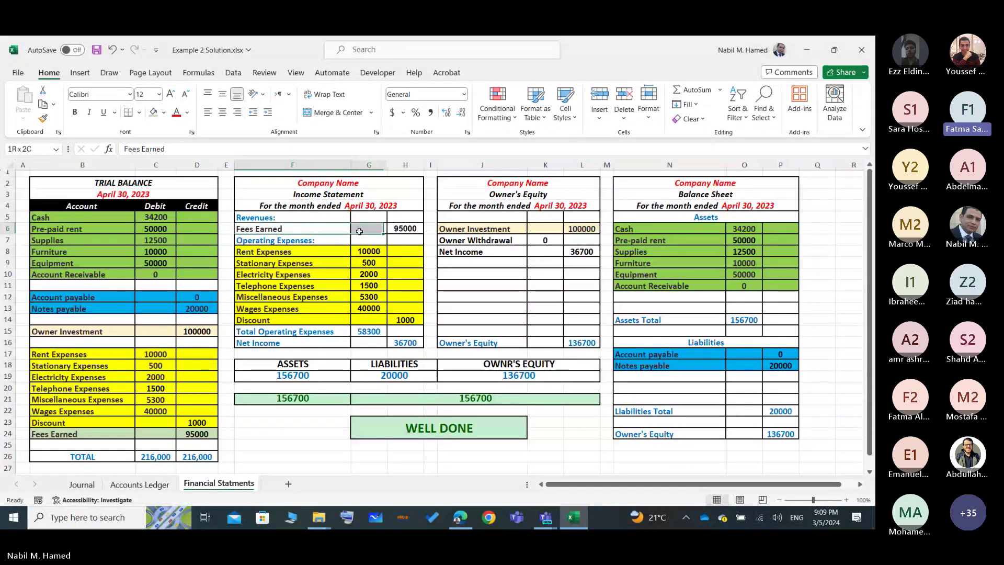
{"action": "left_click_drag", "start_coordinate": [390, 228], "coordinate": [390, 228]}
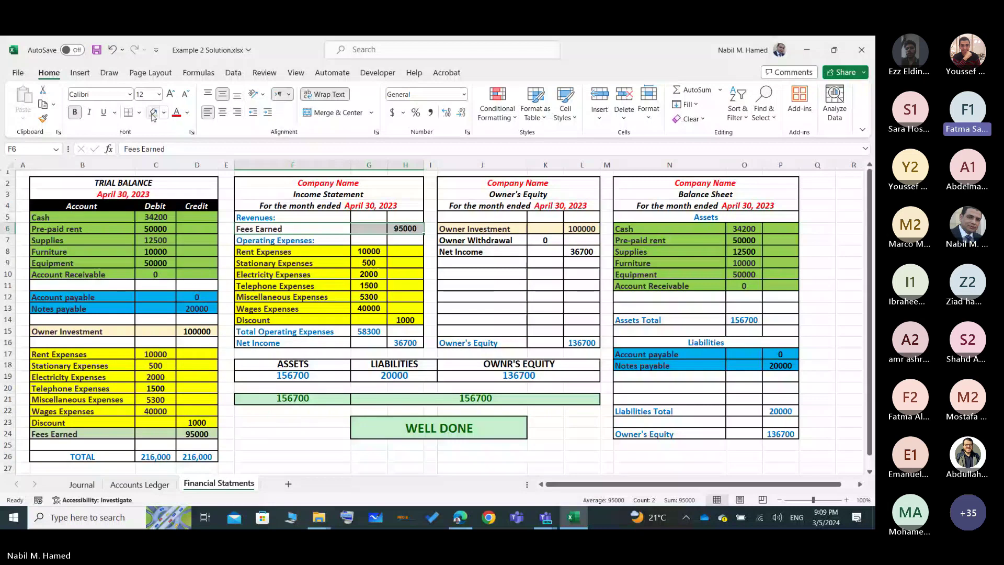
{"action": "left_click", "coordinate": [152, 112]}
{"action": "left_click", "coordinate": [292, 445]}
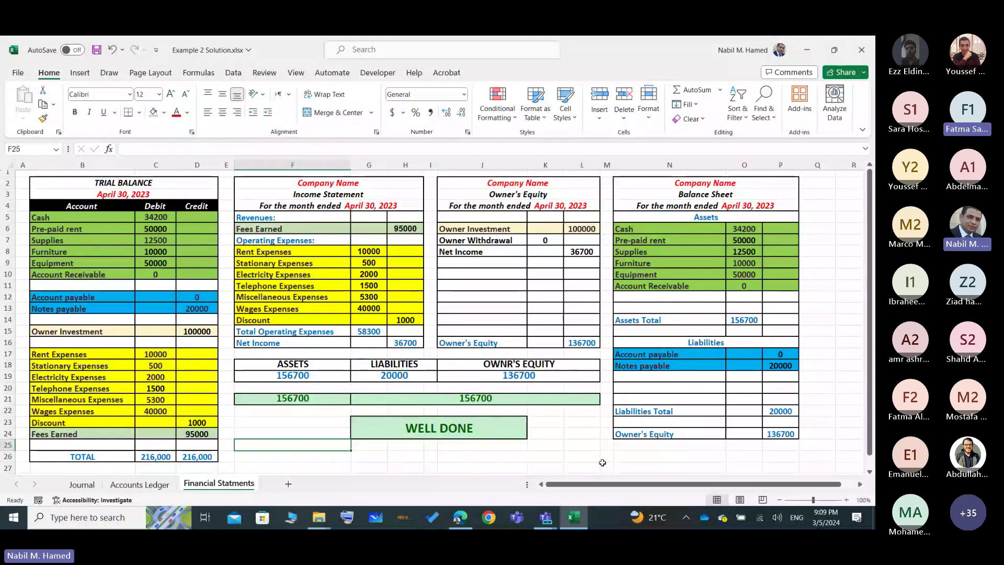
- Review the accounting equation summary, comparing the assets with the liabilities and owner's equity
{"action": "left_click", "coordinate": [576, 444]}
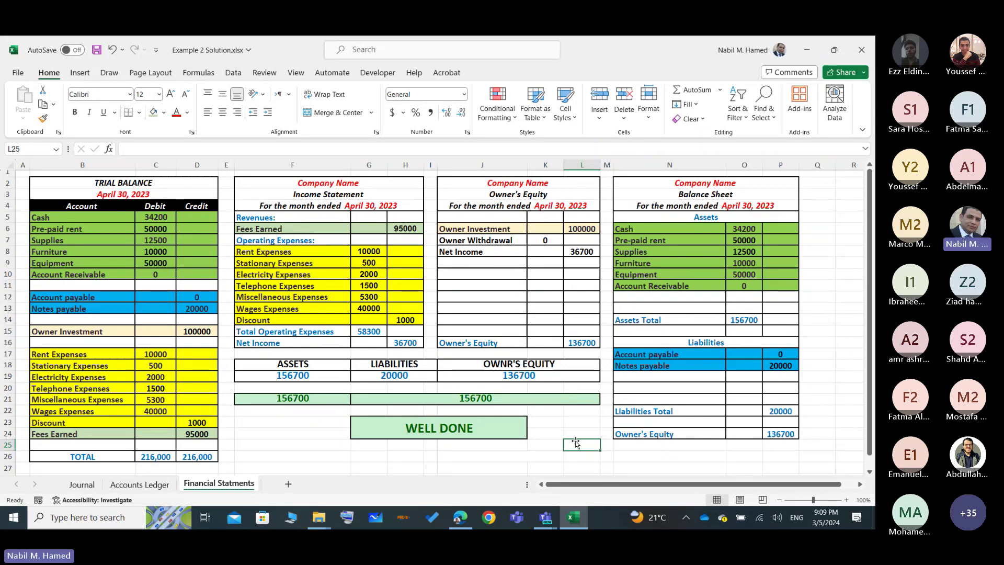
{"action": "left_click", "coordinate": [849, 296]}
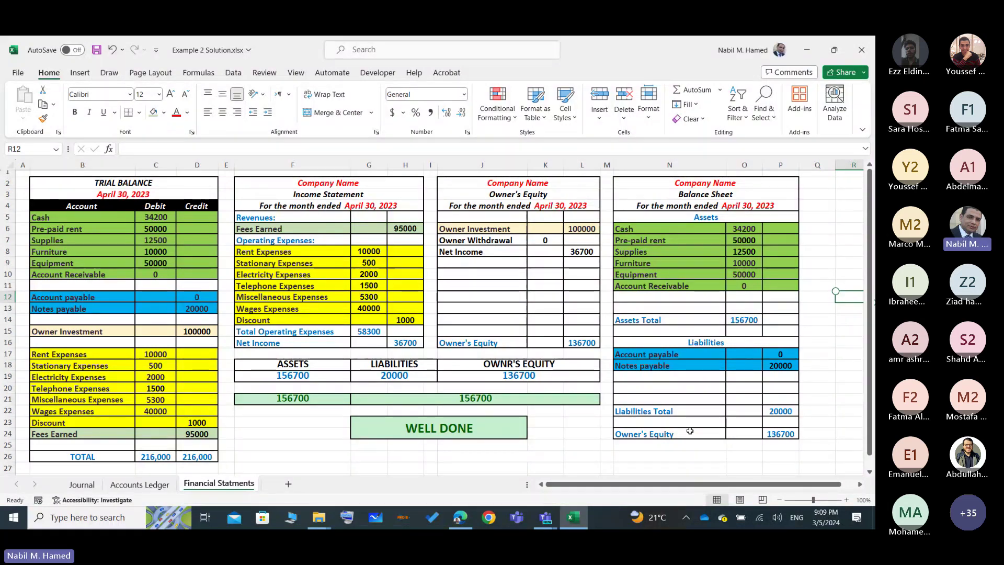
{"action": "left_click", "coordinate": [500, 365]}
{"action": "left_click_drag", "start_coordinate": [500, 364], "coordinate": [321, 378]}
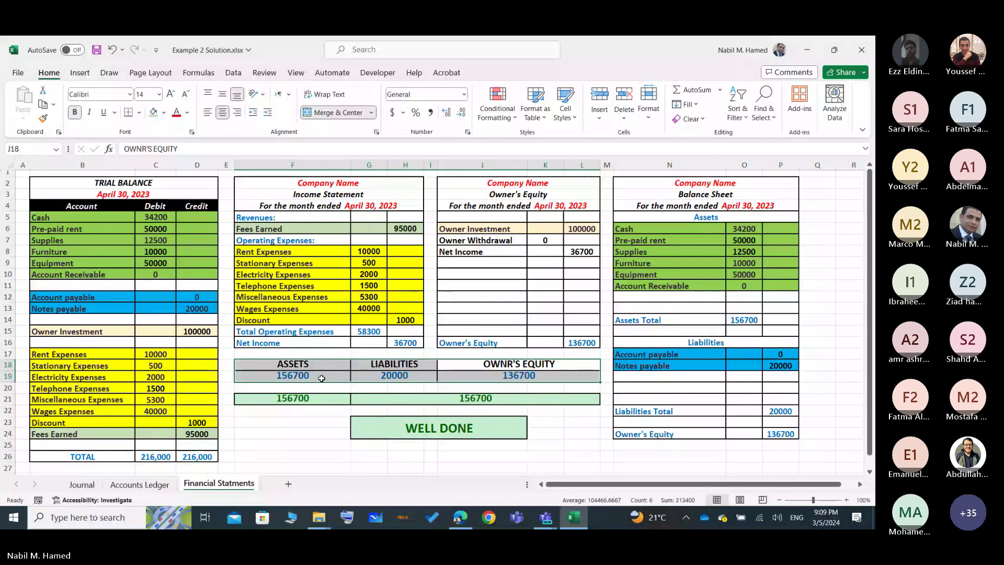
{"action": "left_click", "coordinate": [576, 438]}
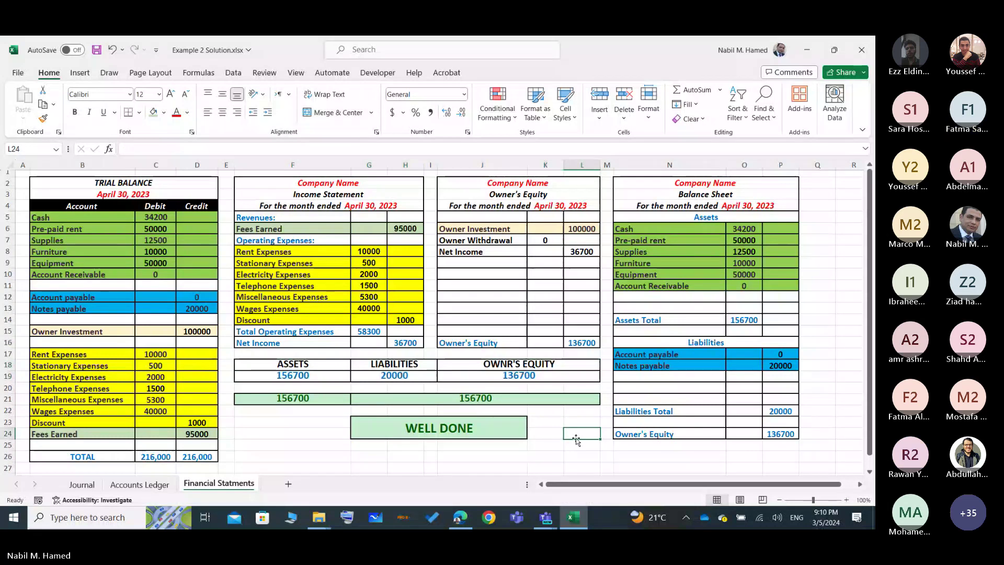
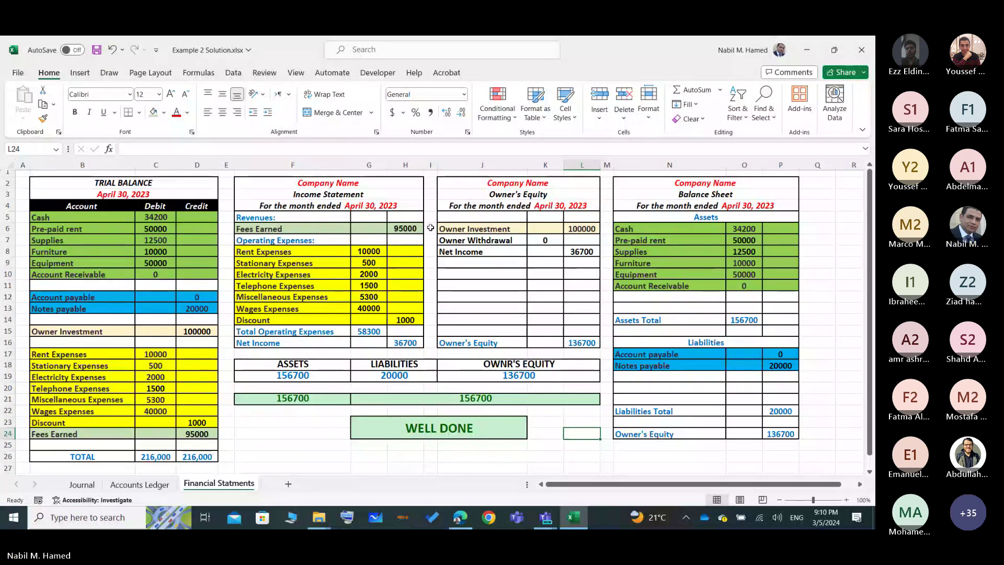
- Re-enter the Income Statement's Fees Earned amount in H6 as a reference to trial balance cell D24
{"action": "left_click", "coordinate": [406, 228]}
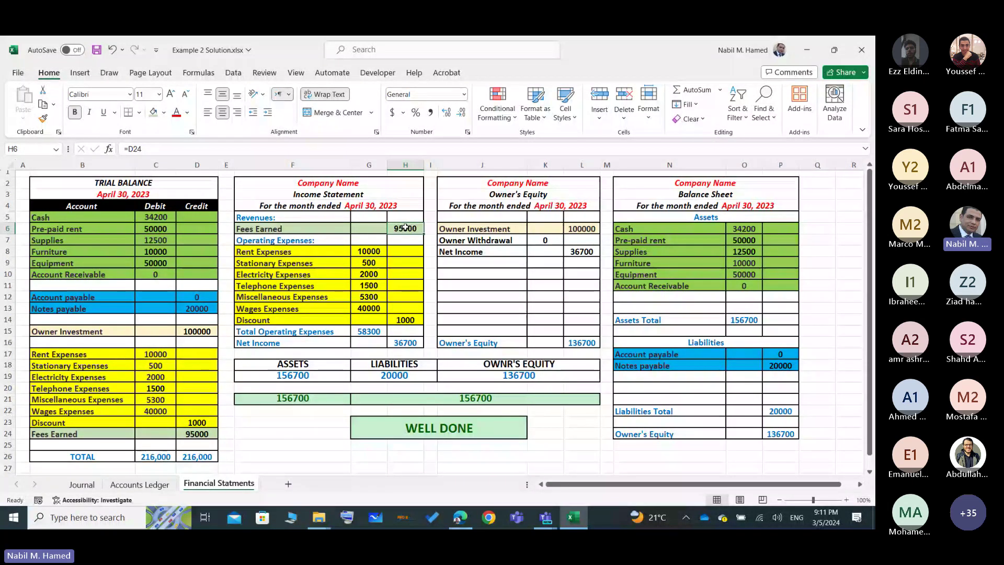
{"action": "double_click", "coordinate": [405, 227]}
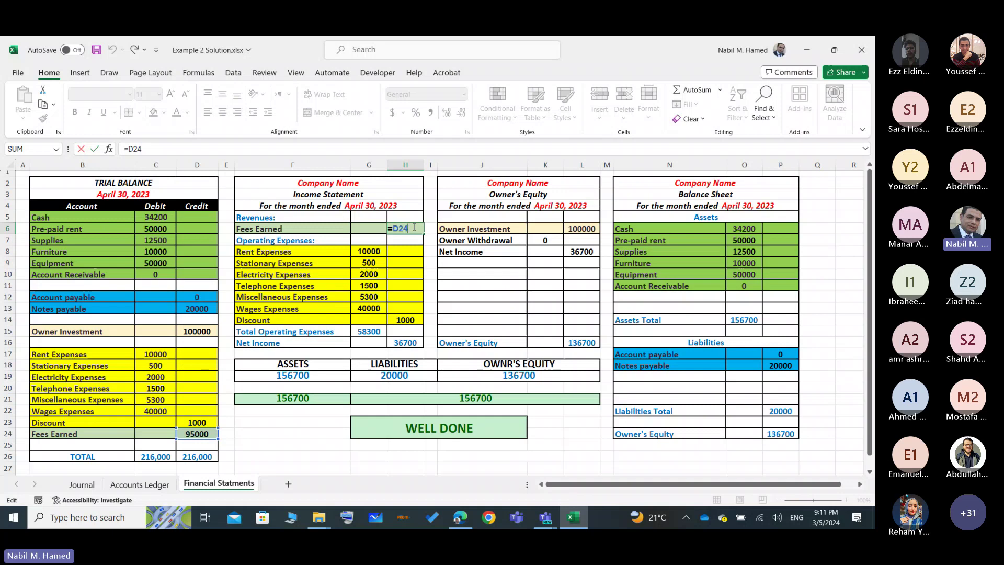
{"action": "key", "text": "shift+Left"}
{"action": "key", "text": "shift+Left"}
{"action": "key", "text": "shift+Left"}
{"action": "left_click", "coordinate": [198, 435]}
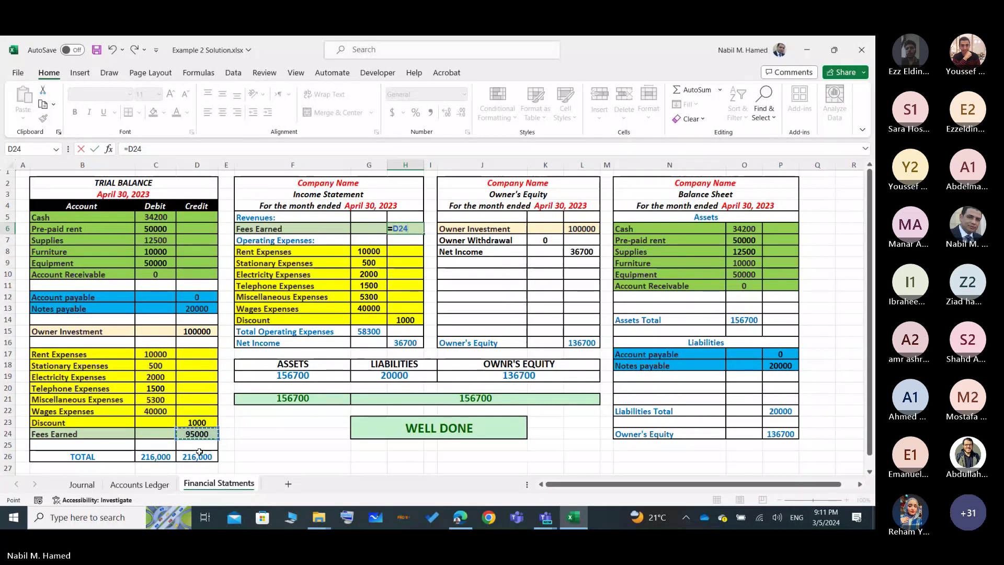
{"action": "left_click", "coordinate": [293, 456]}
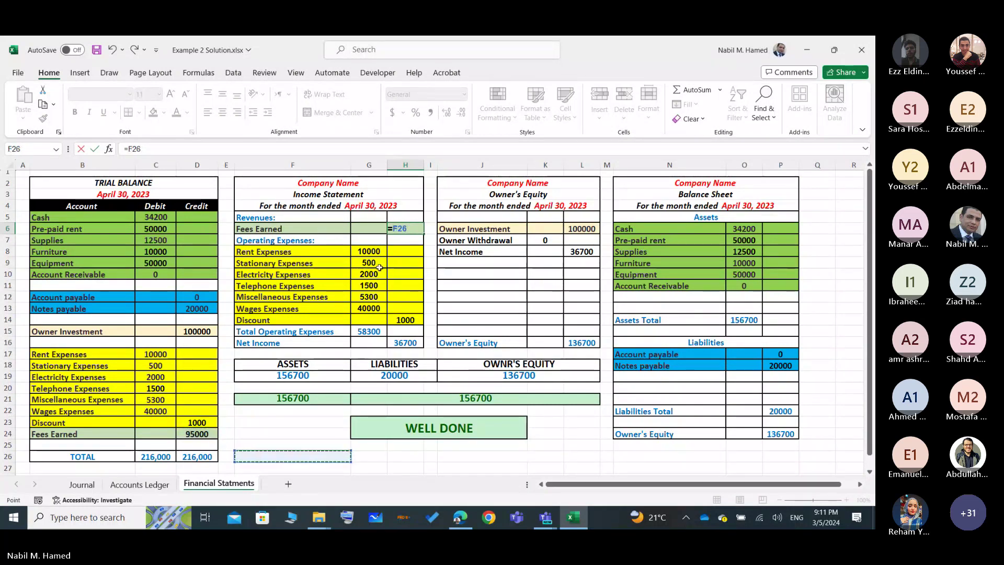
{"action": "double_click", "coordinate": [396, 228]}
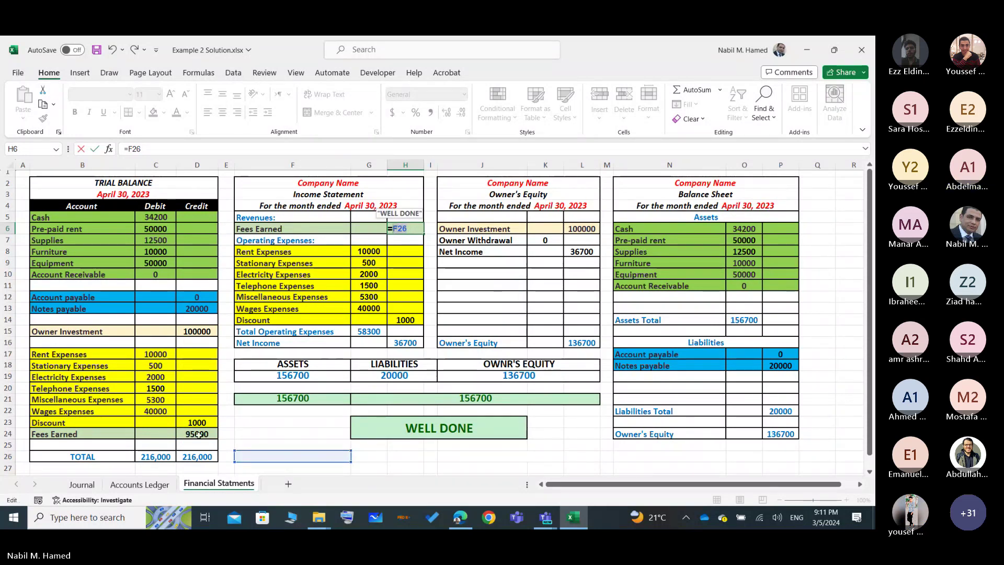
{"action": "left_click", "coordinate": [198, 435]}
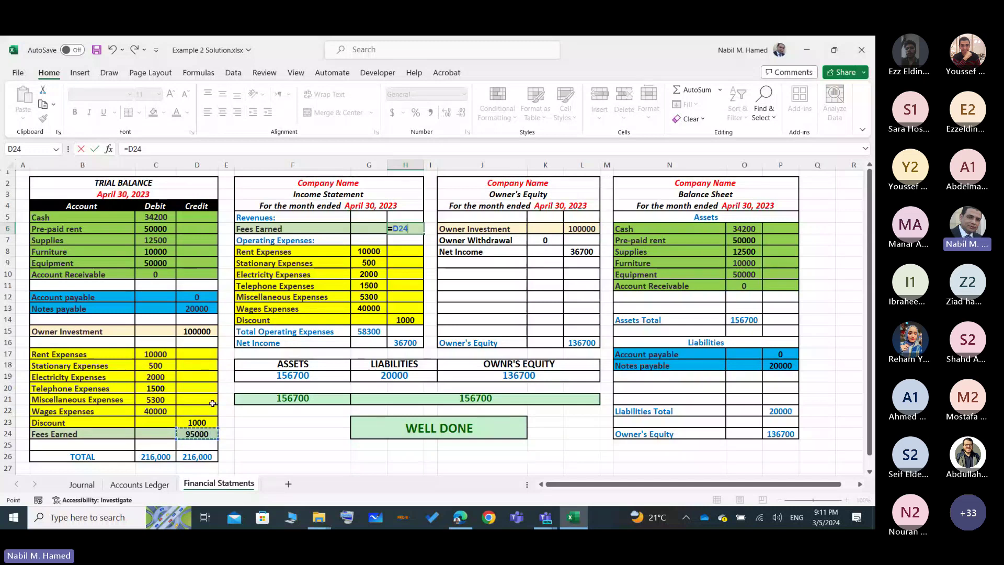
- Bring up the On-Screen Keyboard, commit the Fees Earned formula with its Enter key, and close the keyboard
{"action": "left_click", "coordinate": [346, 520]}
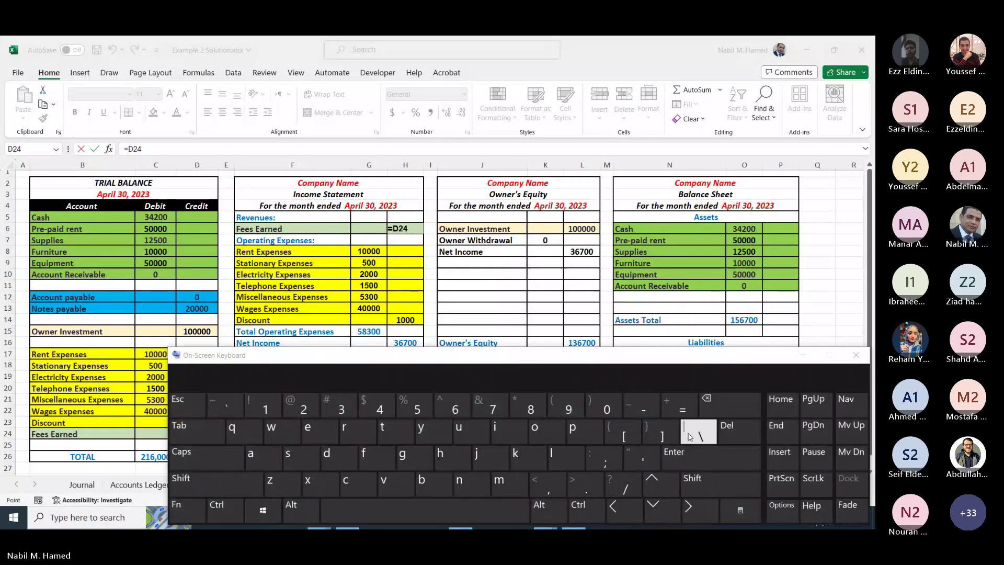
{"action": "left_click", "coordinate": [689, 465]}
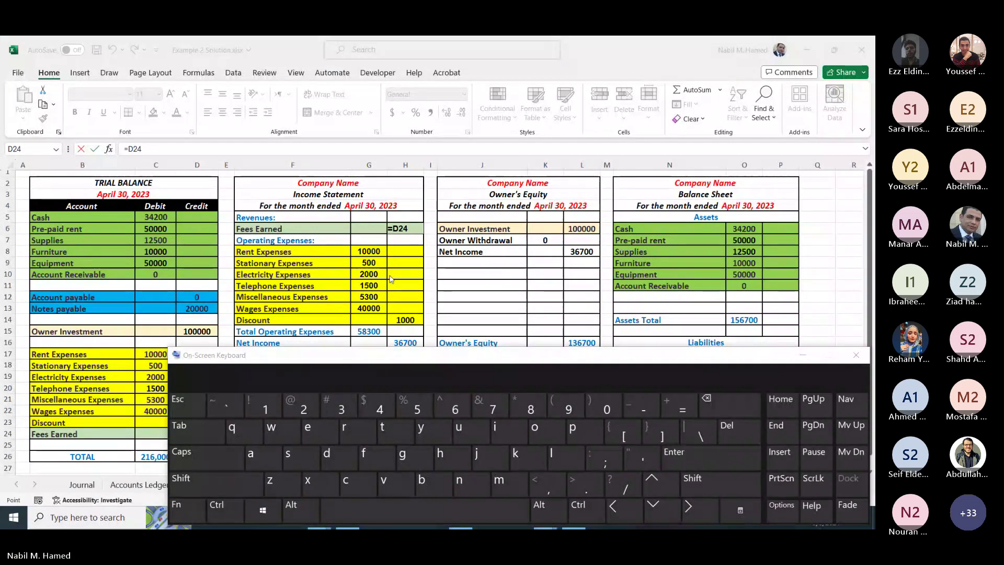
{"action": "left_click", "coordinate": [689, 465]}
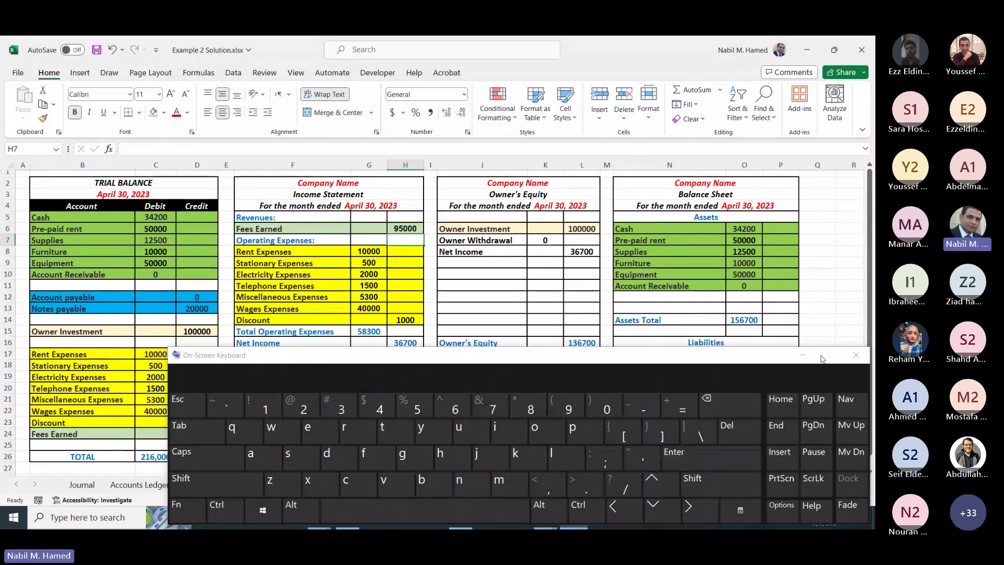
{"action": "left_click", "coordinate": [856, 355]}
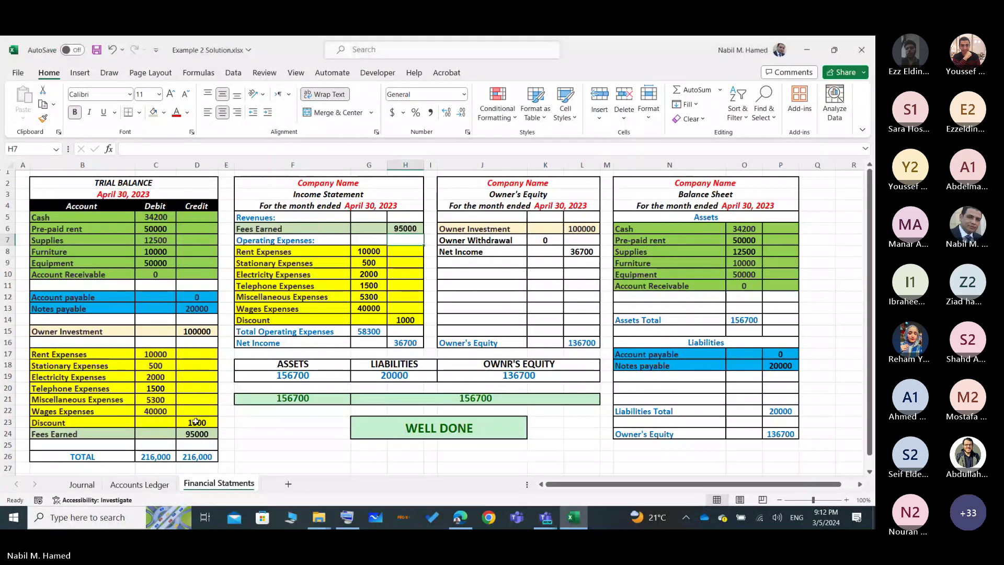
- Change the trial balance Discount credit in D23 to 100, and set it back to 1000
{"action": "double_click", "coordinate": [196, 421]}
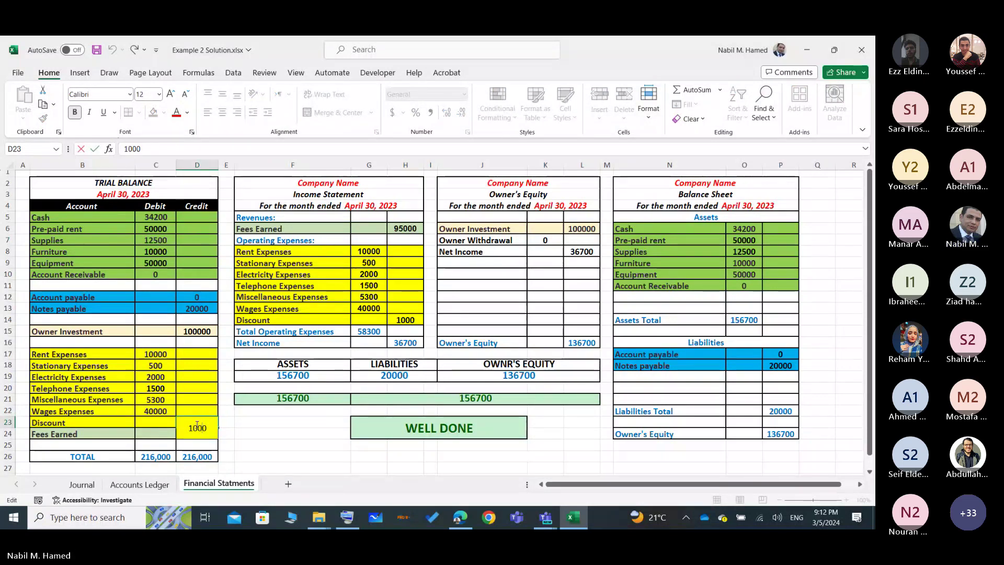
{"action": "key", "text": "BackSpace"}
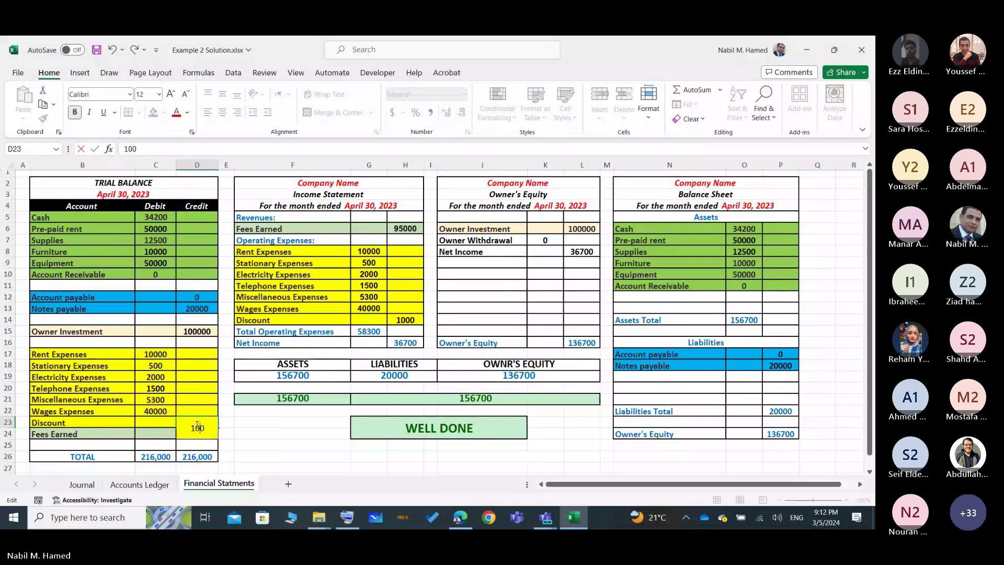
{"action": "key", "text": "Return"}
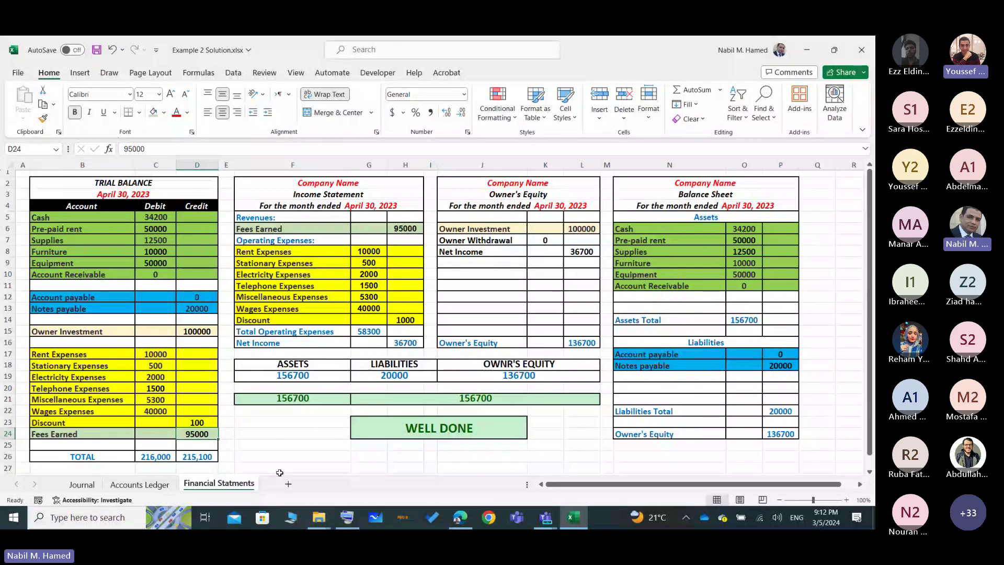
{"action": "double_click", "coordinate": [200, 422]}
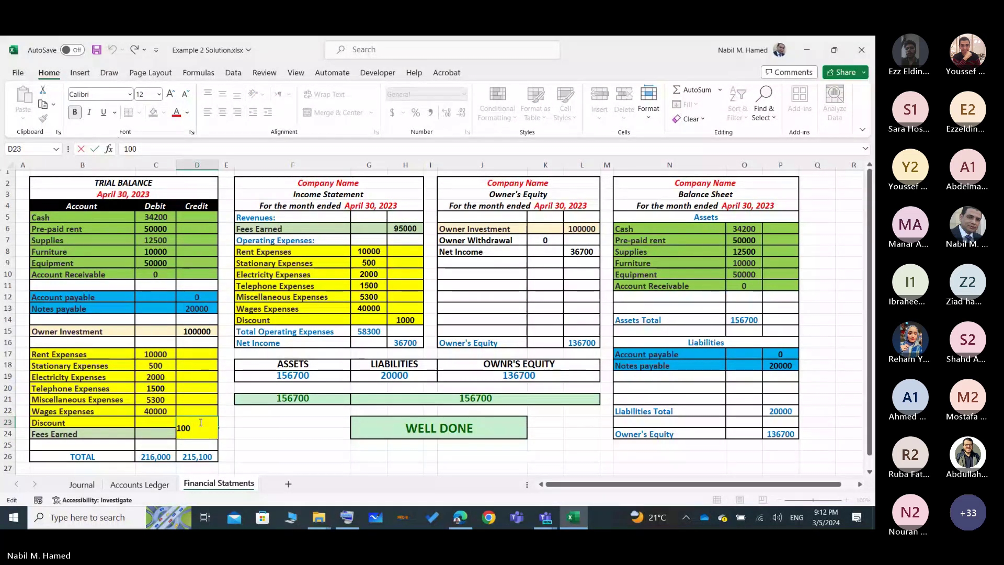
{"action": "type", "text": "0"}
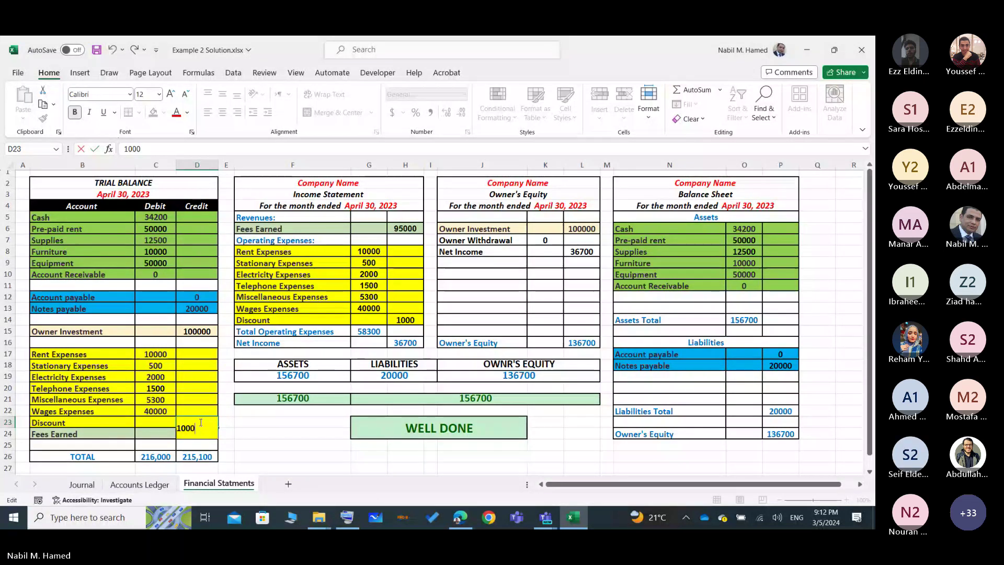
{"action": "key", "text": "Return"}
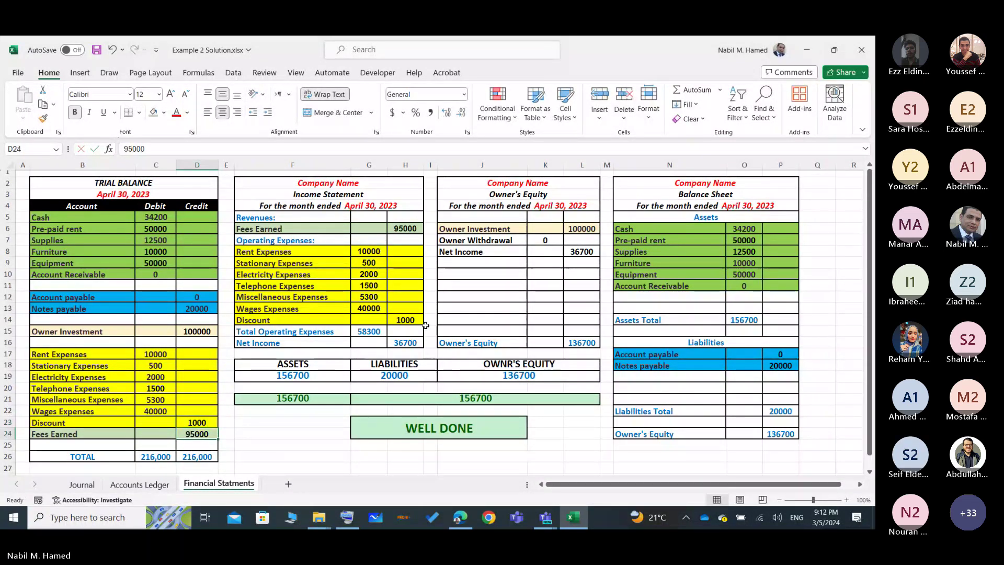
- Inspect the Total Operating Expenses formula in Income Statement cell G15 without changing it
{"action": "left_click", "coordinate": [369, 331]}
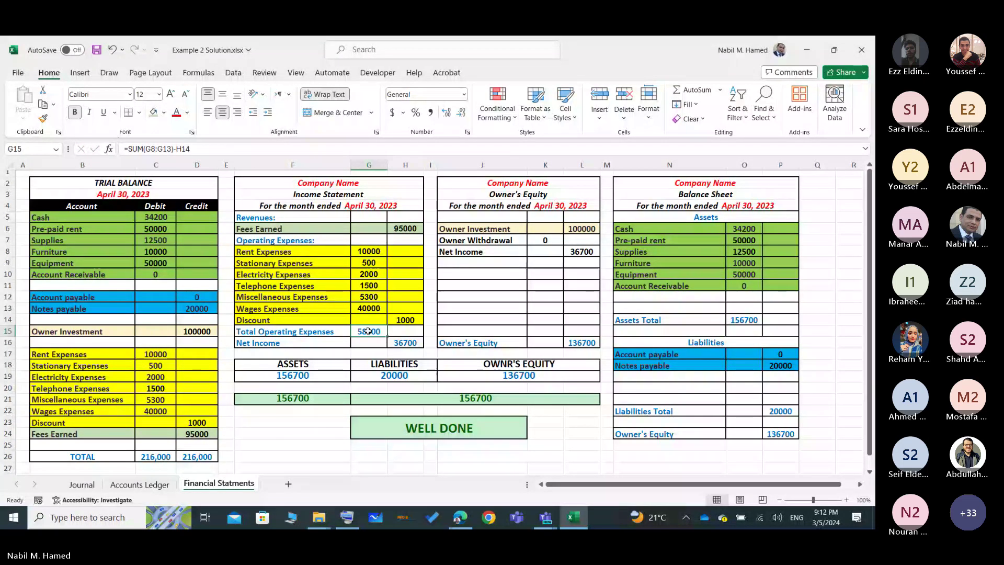
{"action": "double_click", "coordinate": [368, 331]}
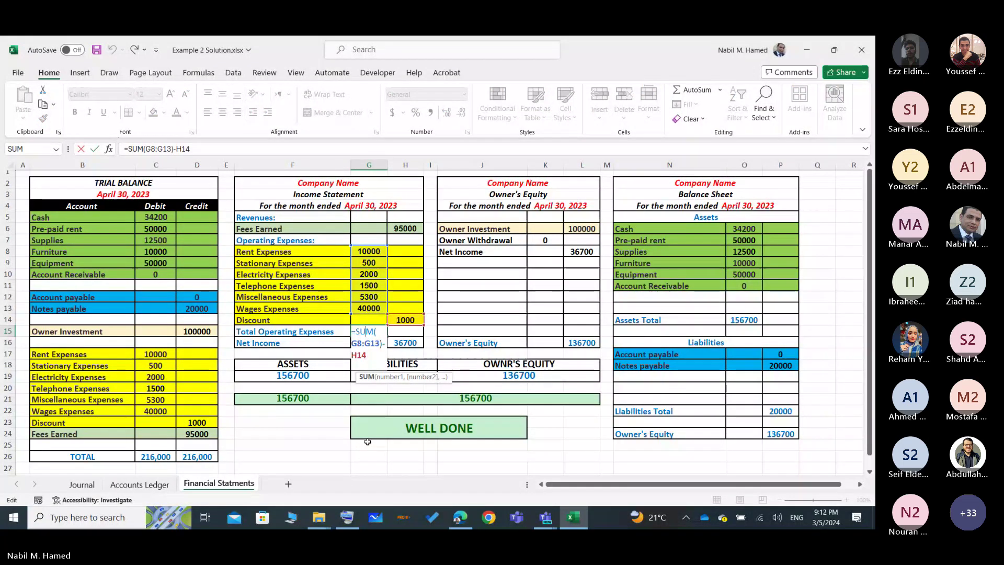
{"action": "key", "text": "Return"}
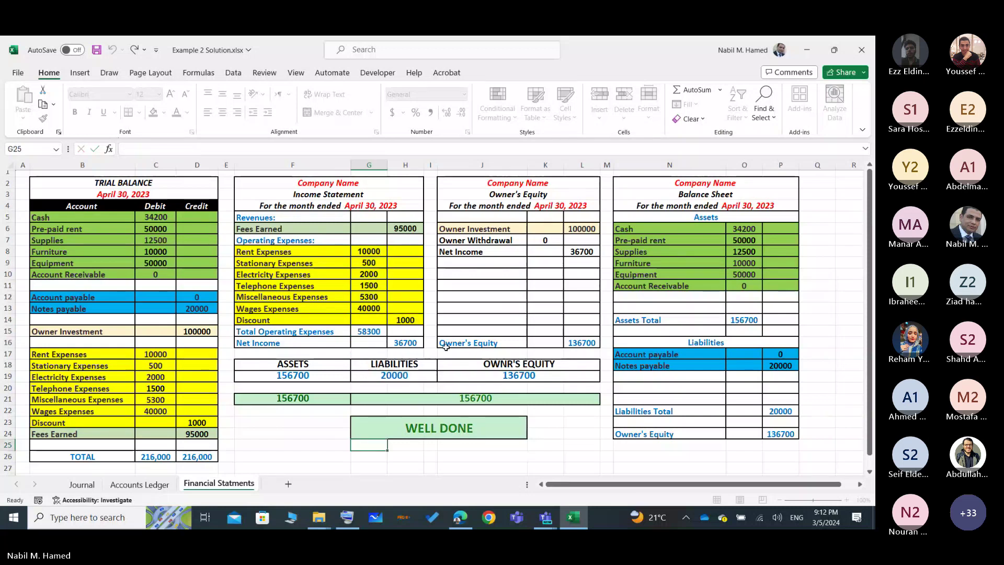
- Replace the Income Statement's Discount amount in H14 with a reference to trial balance cell D23
{"action": "left_click", "coordinate": [409, 319]}
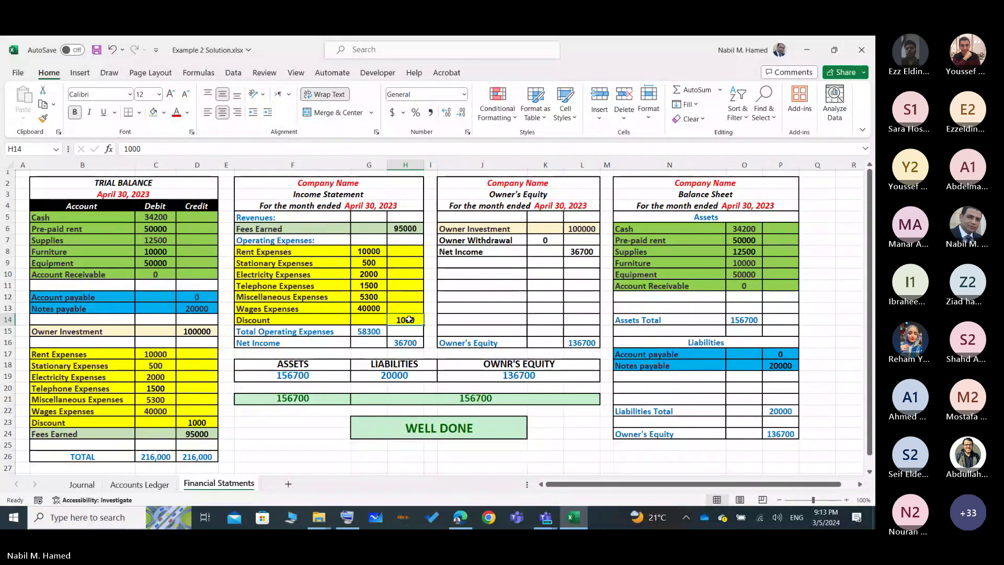
{"action": "double_click", "coordinate": [409, 319]}
{"action": "key", "text": "BackSpace"}
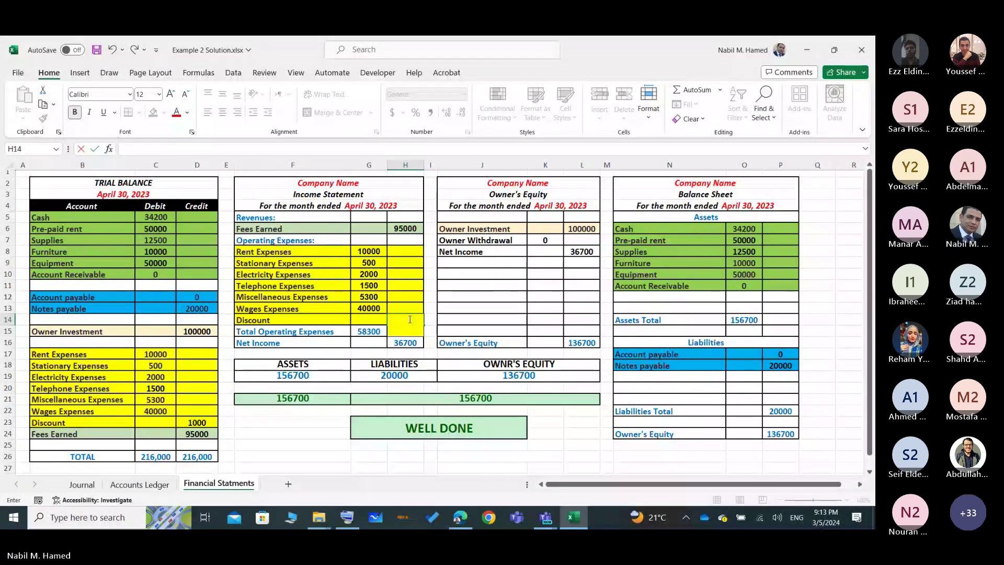
{"action": "type", "text": "="}
{"action": "left_click", "coordinate": [192, 422]}
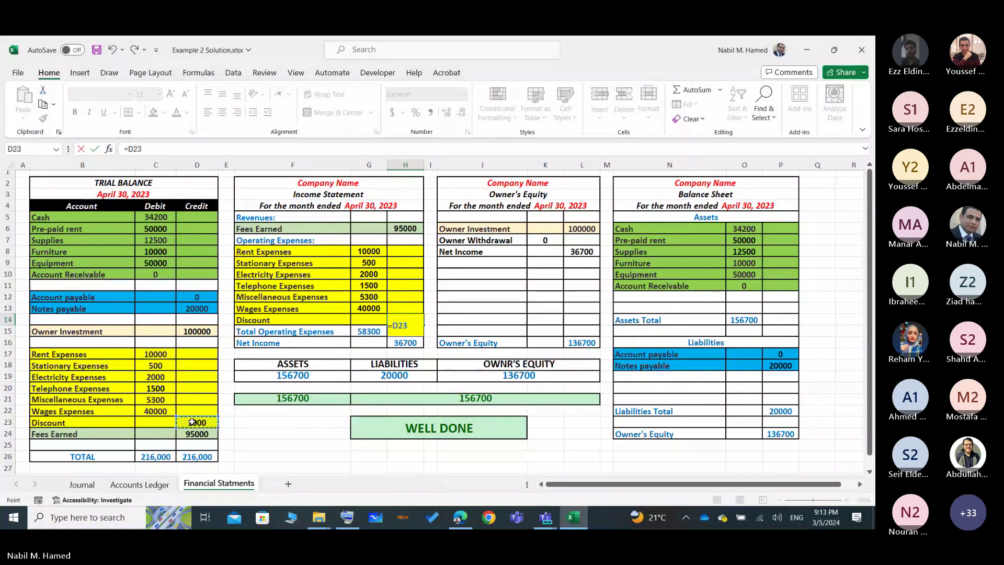
{"action": "key", "text": "Return"}
- Test the linked Discount amount by setting trial balance cell D23 to 100, and restore it to 1000
{"action": "double_click", "coordinate": [193, 422]}
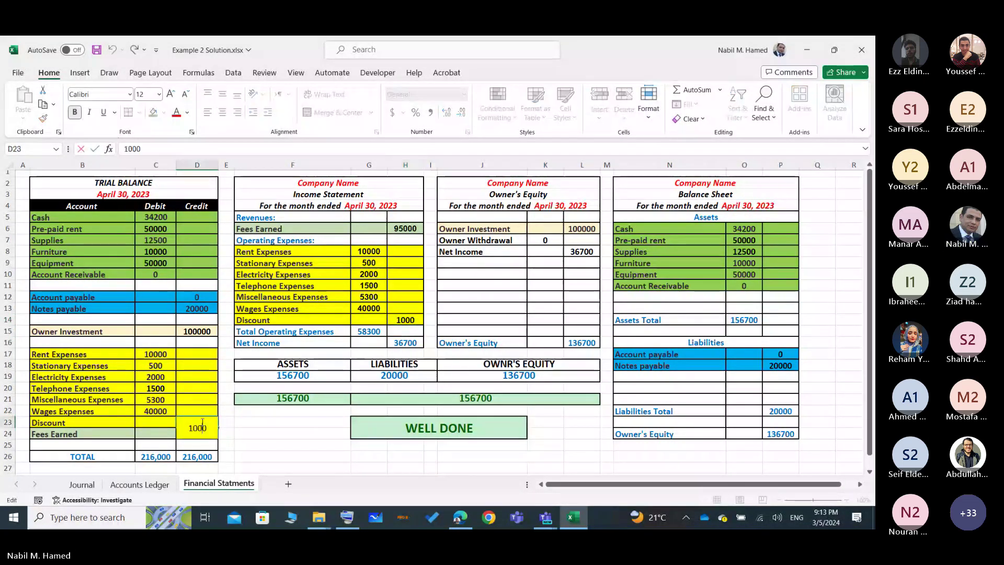
{"action": "key", "text": "BackSpace"}
{"action": "key", "text": "Return"}
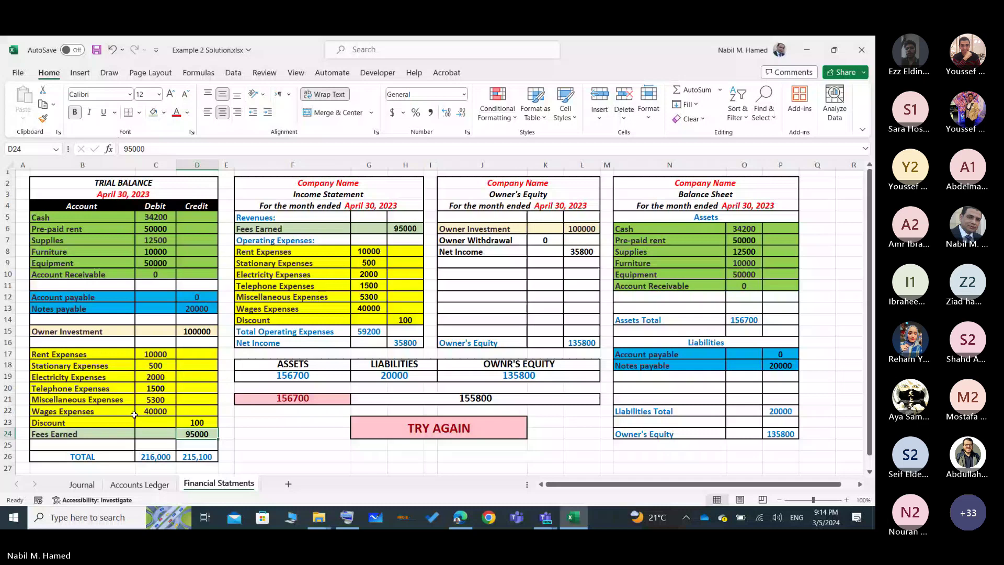
{"action": "double_click", "coordinate": [207, 423]}
{"action": "type", "text": "0"}
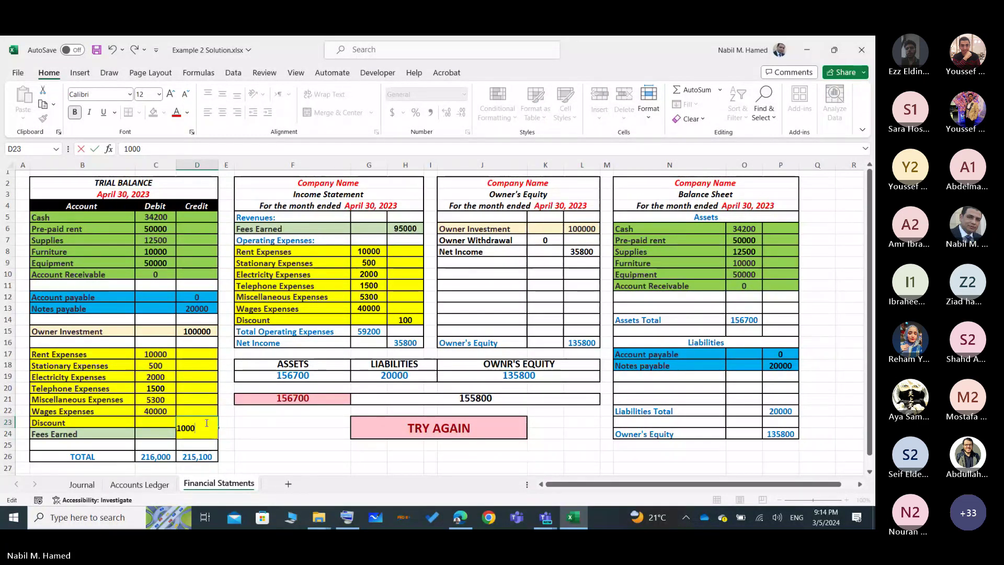
{"action": "key", "text": "Return"}
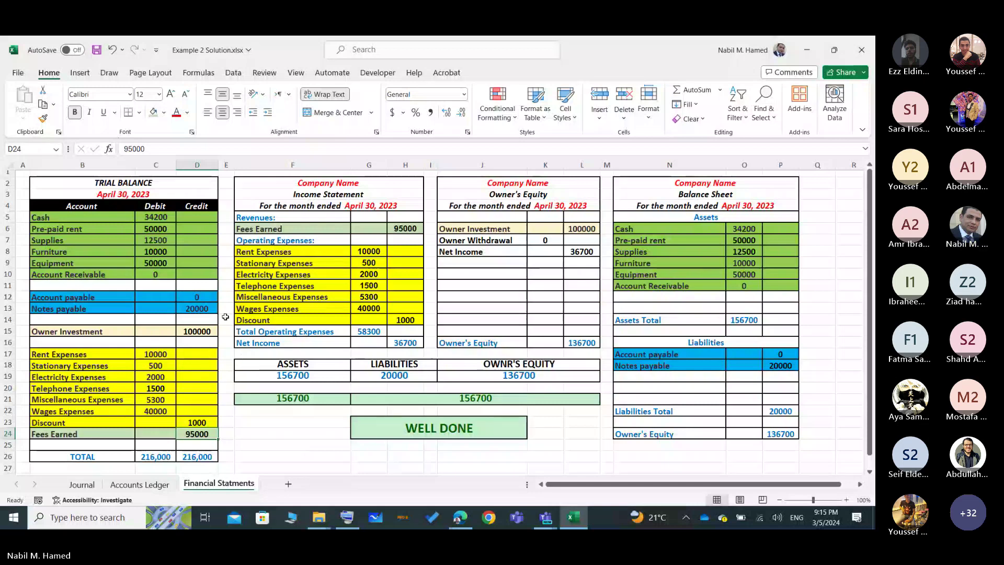
- Set the trial balance Furniture debit in C8 to 9000
{"action": "double_click", "coordinate": [159, 251]}
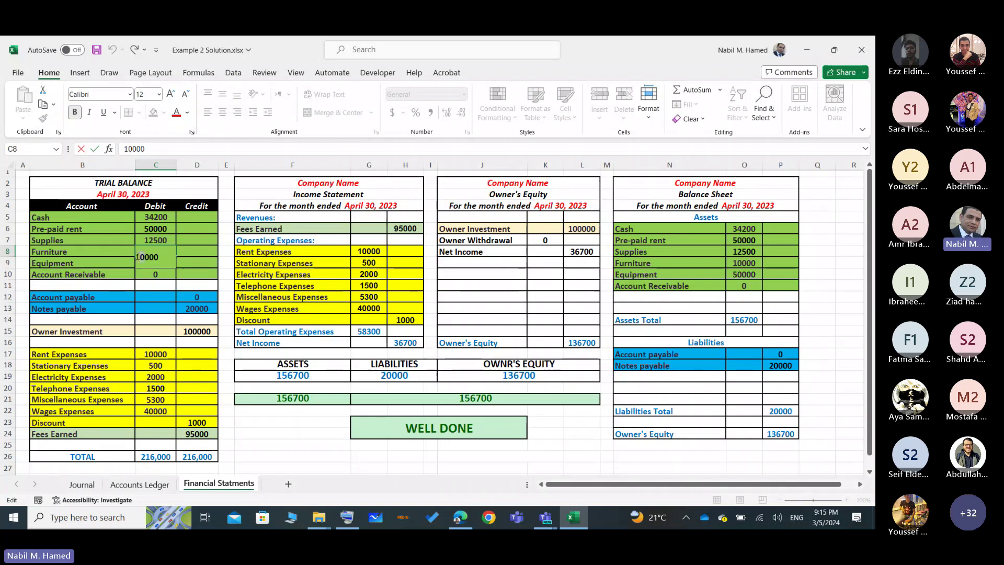
{"action": "left_click_drag", "start_coordinate": [136, 257], "coordinate": [139, 256]}
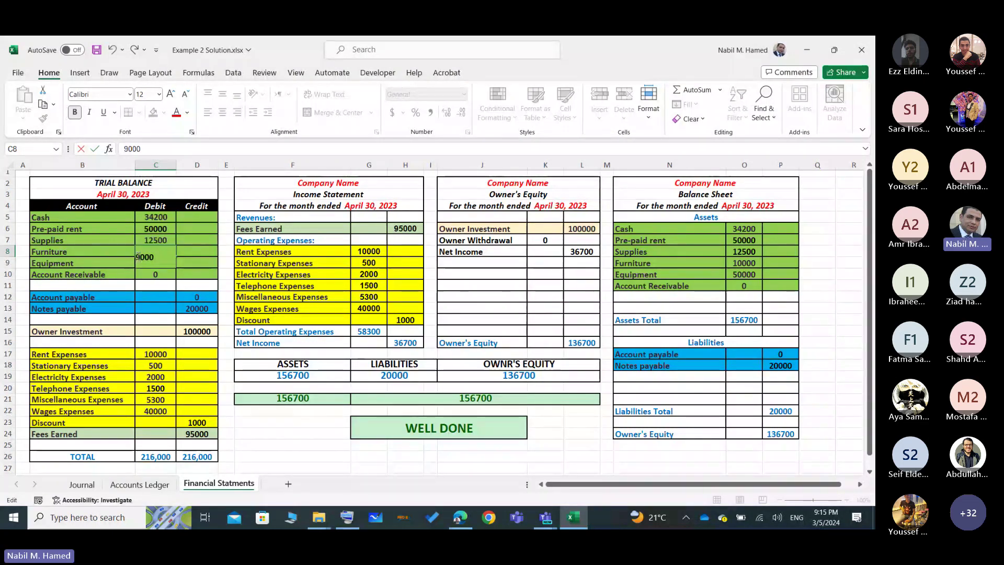
{"action": "type", "text": "9"}
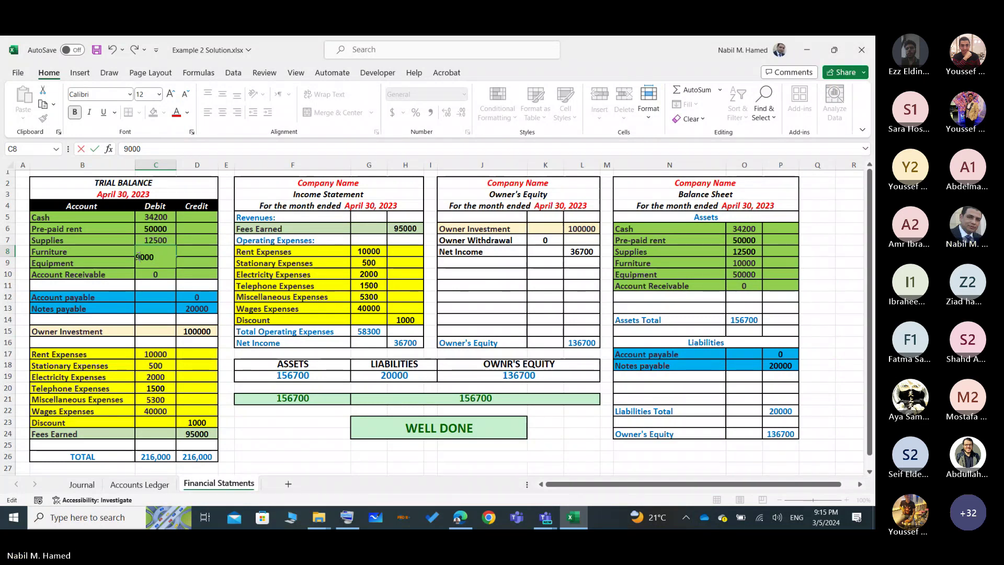
- Set the trial balance Discount credit in D23 to 0, and check the Cash debit entry in C5 without changing it
{"action": "left_click", "coordinate": [203, 421]}
{"action": "type", "text": "10"}
{"action": "key", "text": "BackSpace"}
{"action": "key", "text": "BackSpace"}
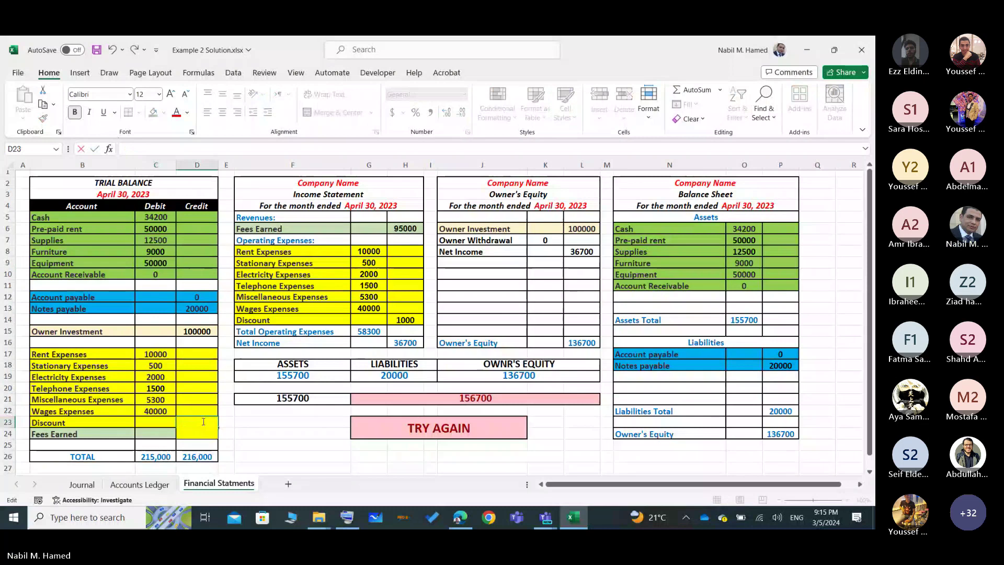
{"action": "type", "text": "0"}
{"action": "key", "text": "Return"}
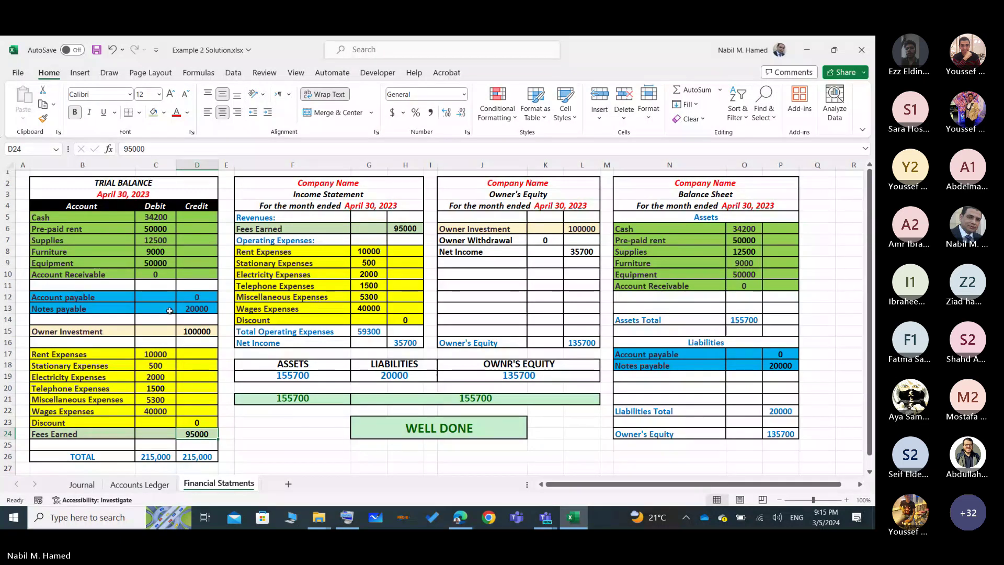
{"action": "double_click", "coordinate": [159, 215]}
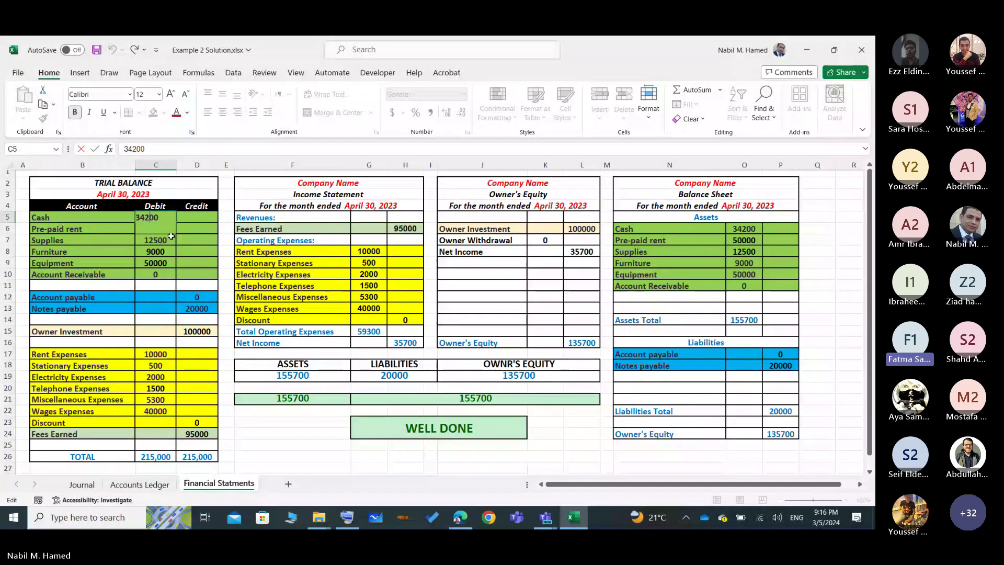
{"action": "left_click", "coordinate": [282, 466]}
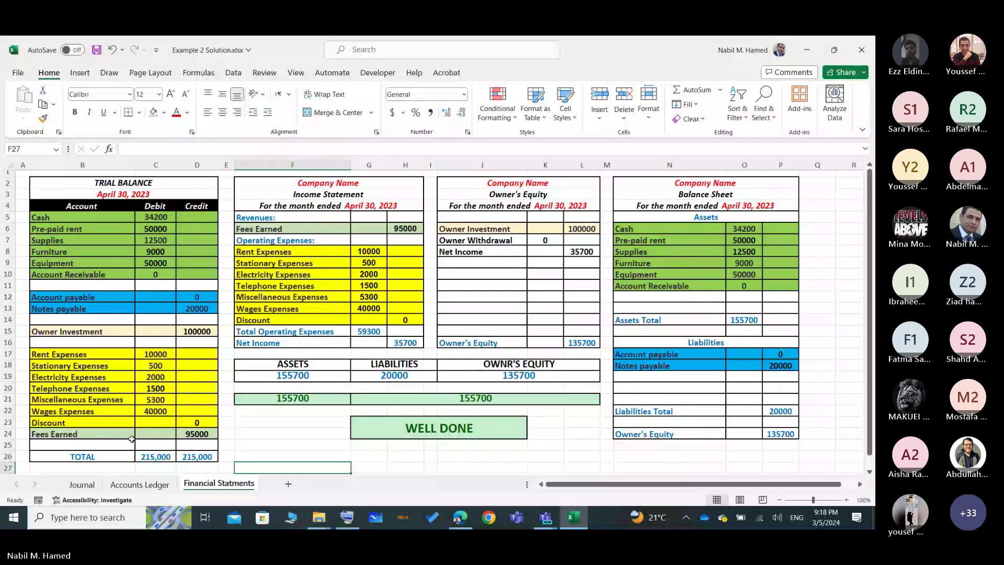
- Restore the trial balance Discount credit to 1000 and the Furniture debit to 10000
{"action": "double_click", "coordinate": [204, 419]}
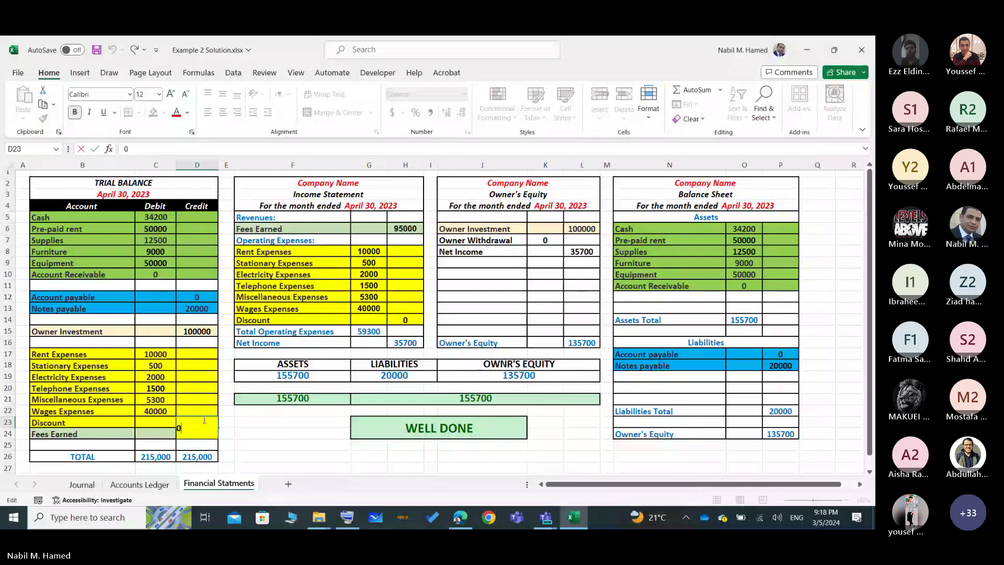
{"action": "key", "text": "BackSpace"}
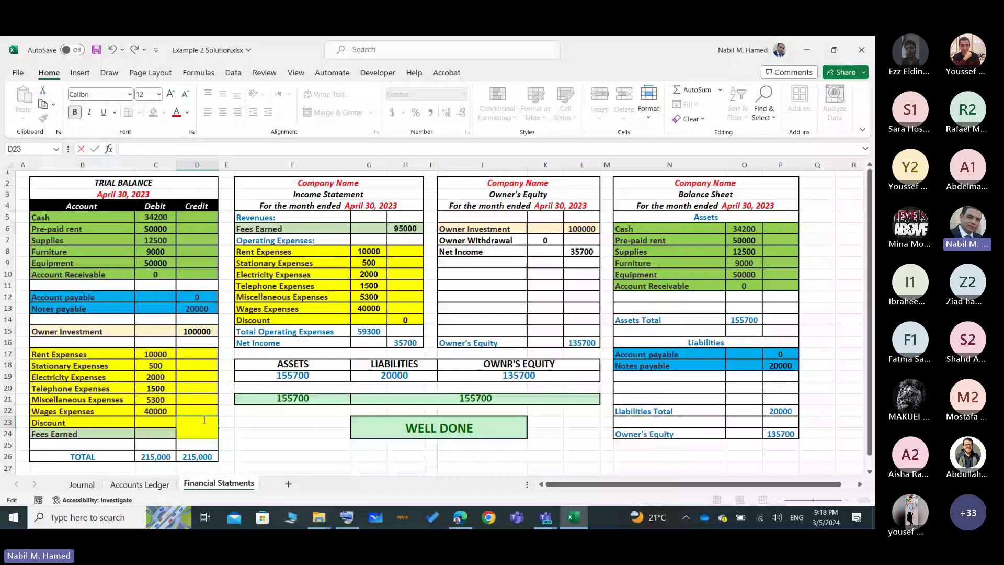
{"action": "type", "text": "1000"}
{"action": "key", "text": "Return"}
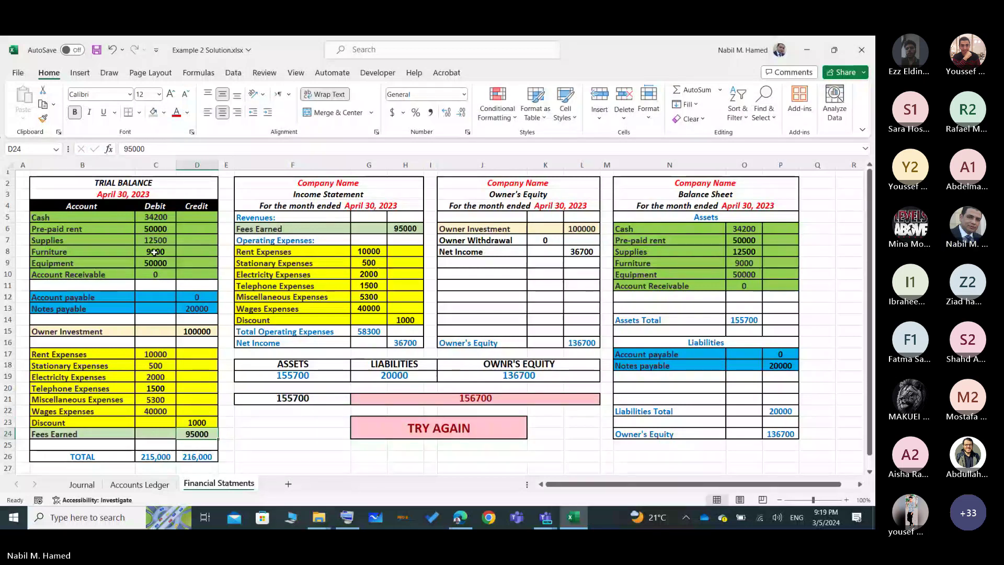
{"action": "left_click", "coordinate": [154, 252]}
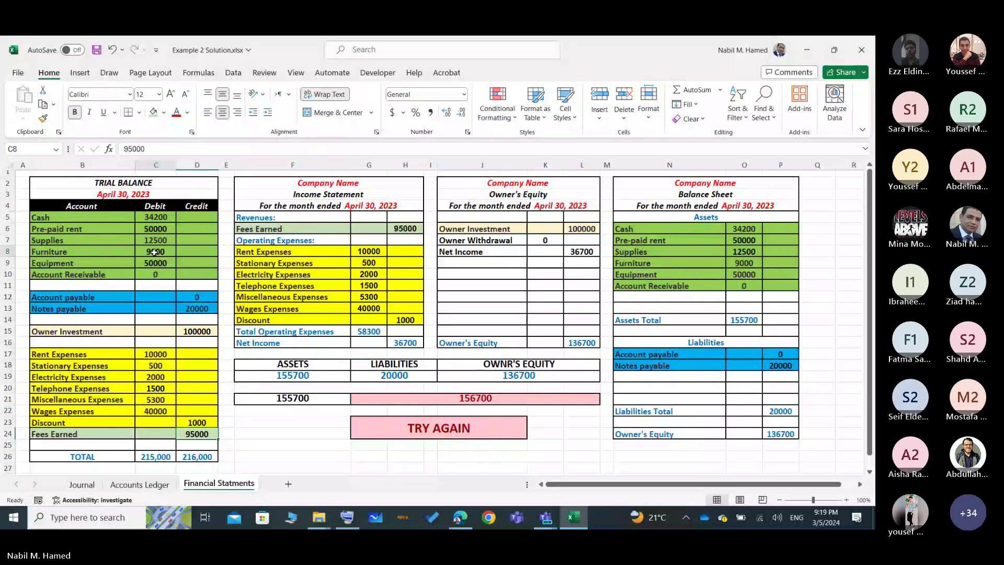
{"action": "type", "text": "10000"}
{"action": "key", "text": "Return"}
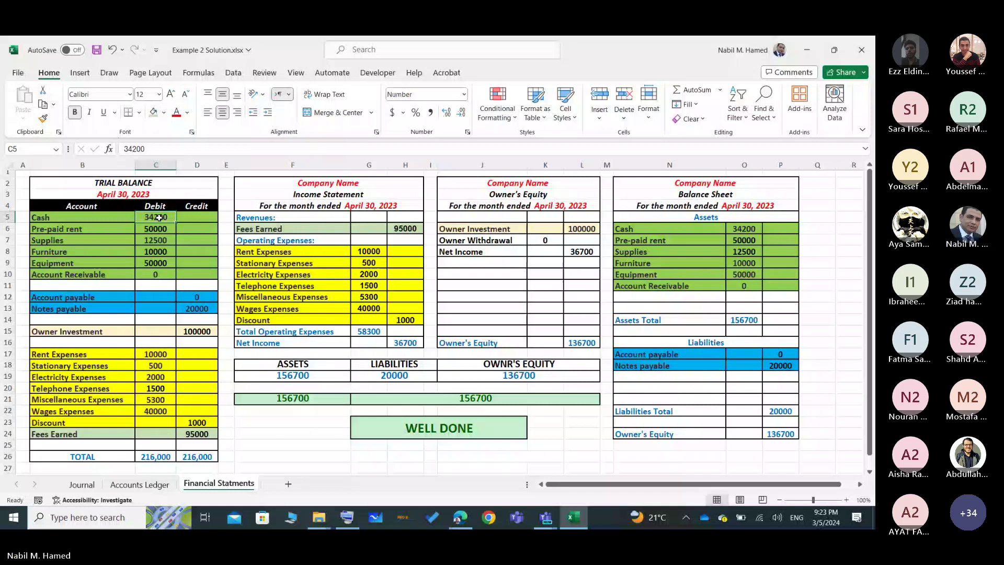
- View the Journal sheet's entries with the Accessibility pane closed, and return to the Financial Statments sheet
{"action": "left_click", "coordinate": [81, 498]}
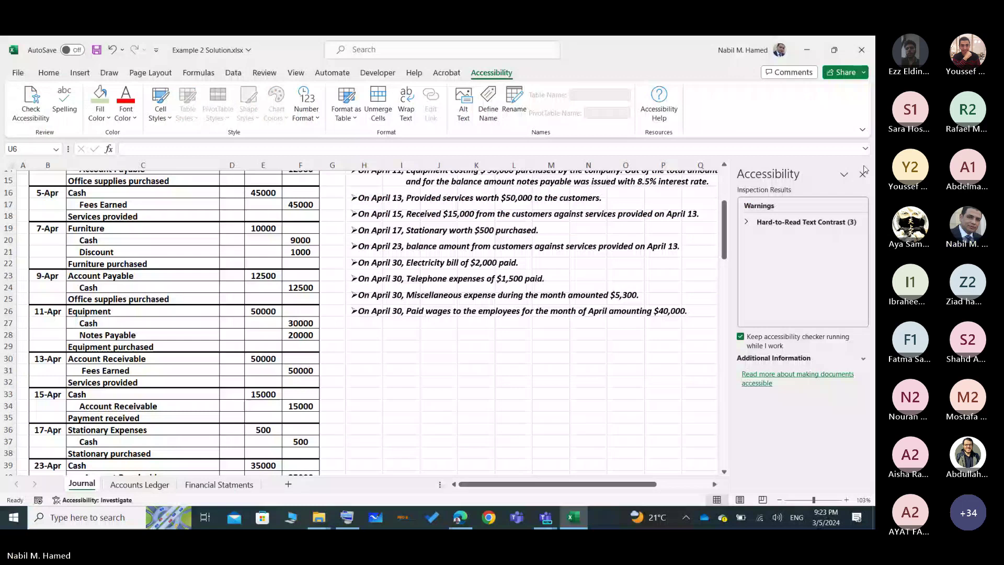
{"action": "left_click", "coordinate": [863, 172]}
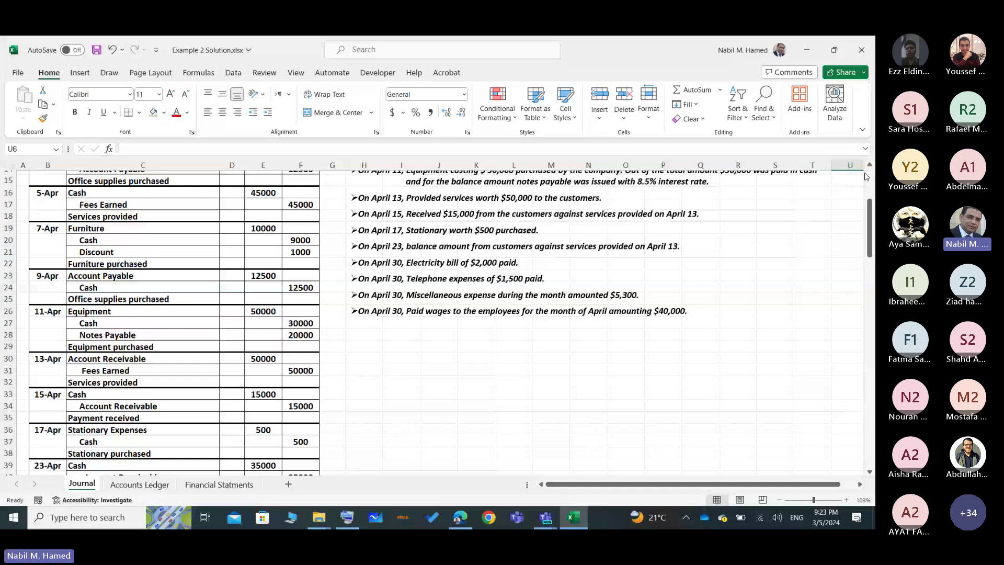
{"action": "left_click", "coordinate": [220, 484]}
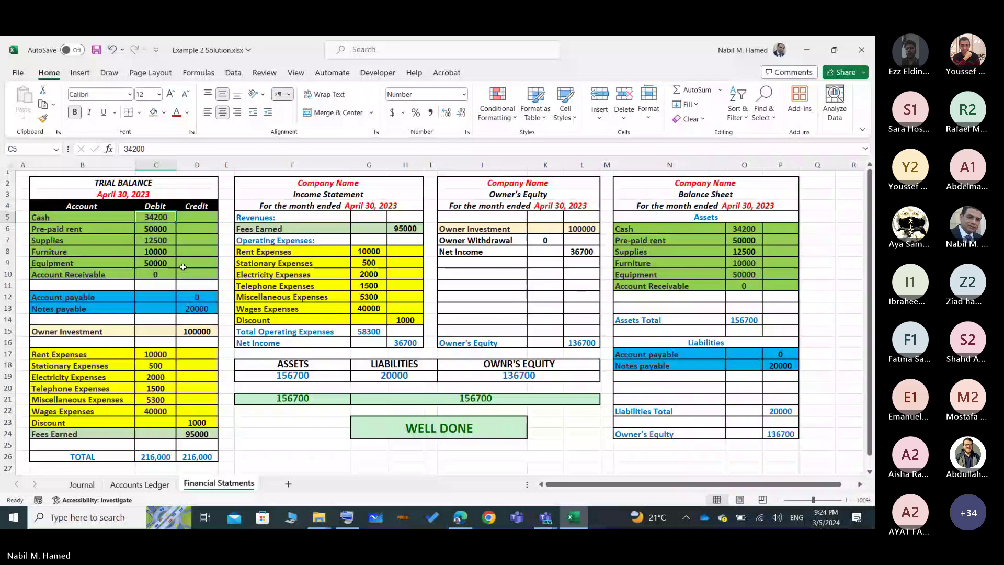
- Test the balance check by setting the trial balance Equipment debit in C9 to 5000, and restore it to 50000
{"action": "left_click", "coordinate": [153, 263]}
{"action": "type", "text": "5000"}
{"action": "key", "text": "Return"}
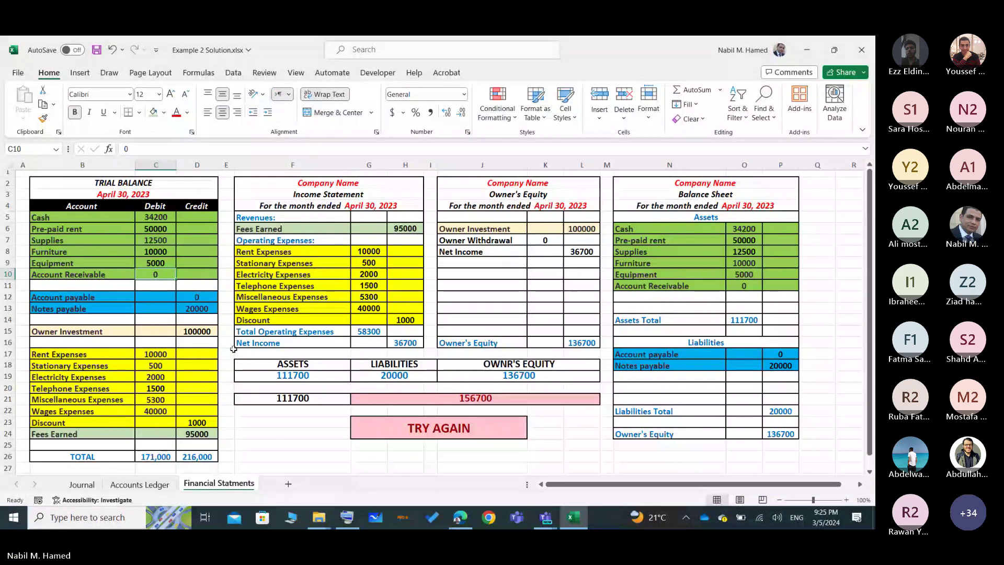
{"action": "double_click", "coordinate": [151, 265]}
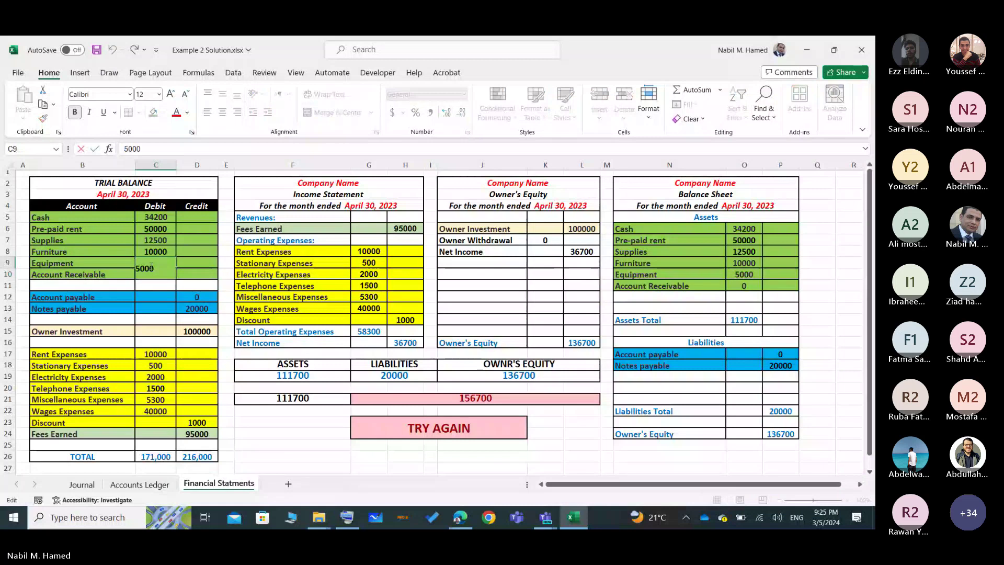
{"action": "type", "text": "0"}
{"action": "key", "text": "Return"}
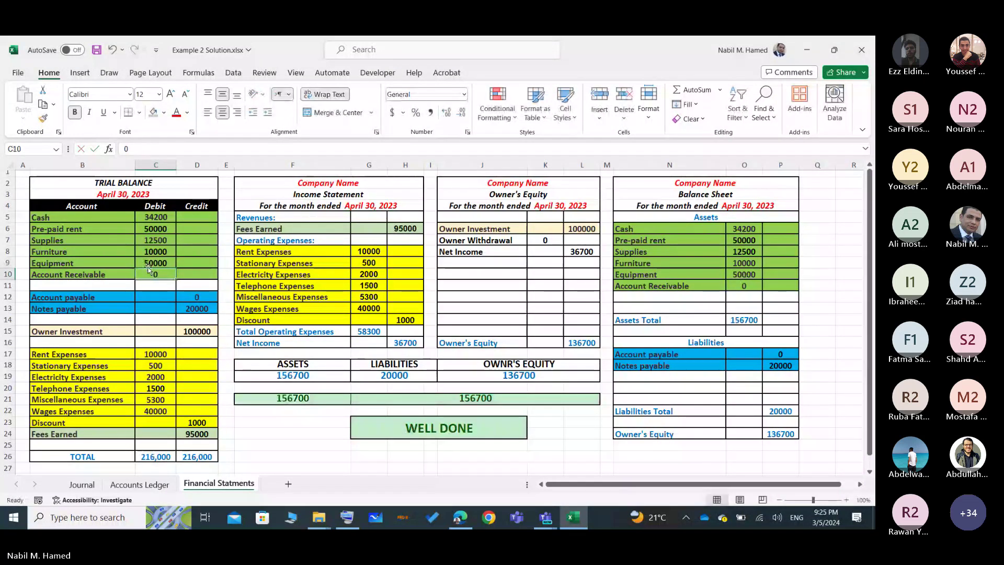